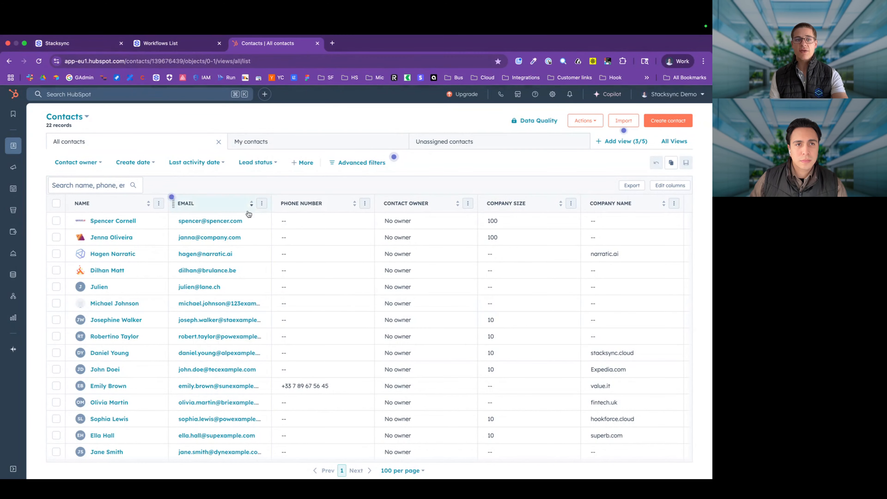
# Step: Check the enrichment sync's details against HubSpot's 22 contacts, then bring up the hs_contacts table
pyautogui.click(92, 42)
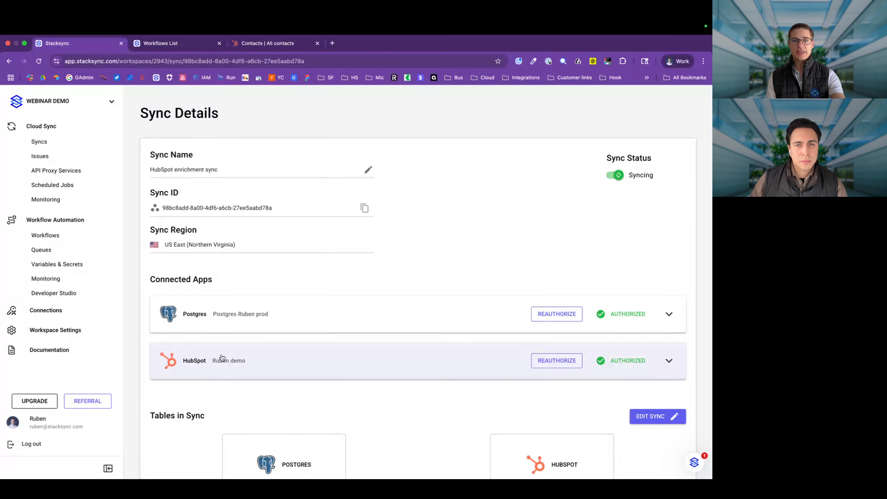
pyautogui.click(268, 43)
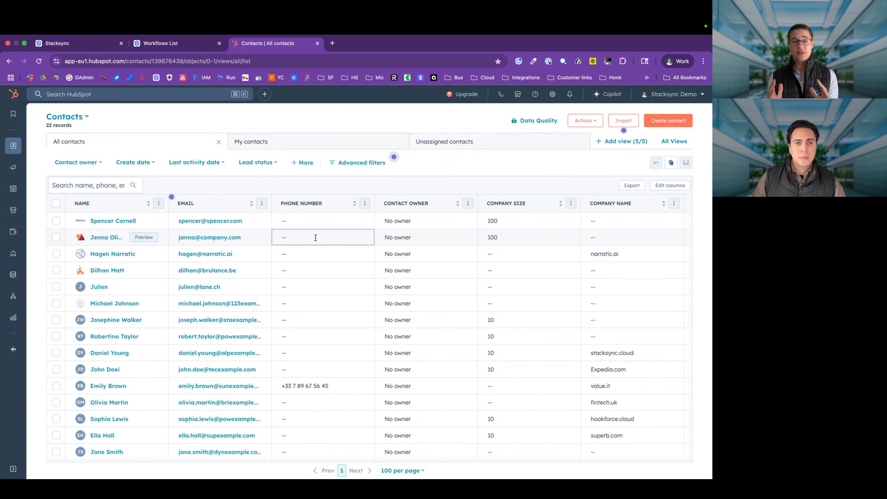
pyautogui.press('super+Tab')
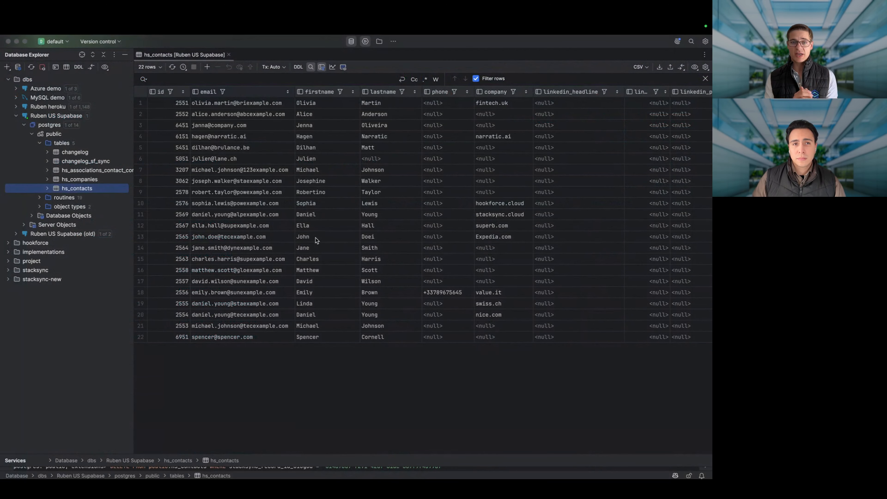
# Step: Add a 23rd hs_contacts row holding only the new contact's e-mail address, then return to HubSpot
pyautogui.click(207, 67)
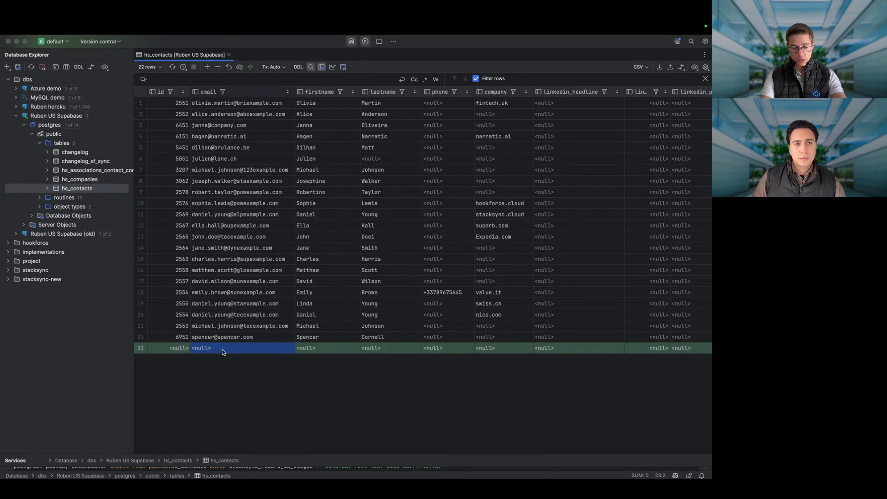
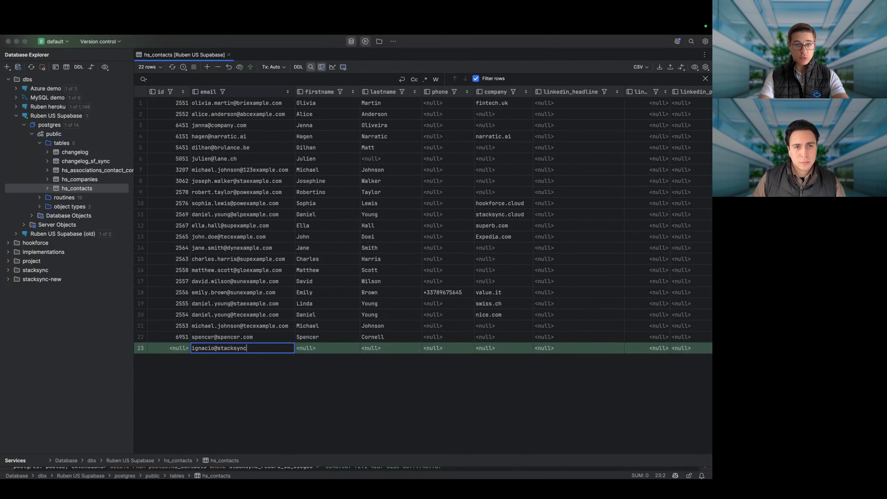
pyautogui.press('Tab')
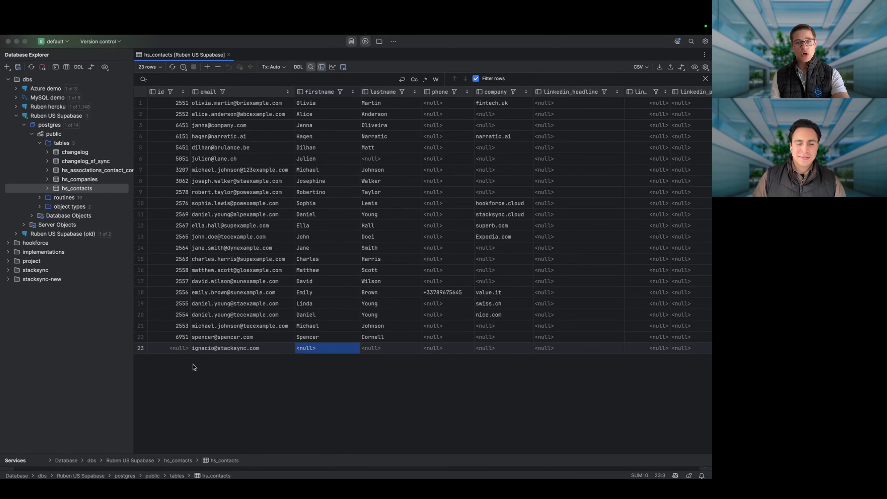
pyautogui.click(179, 348)
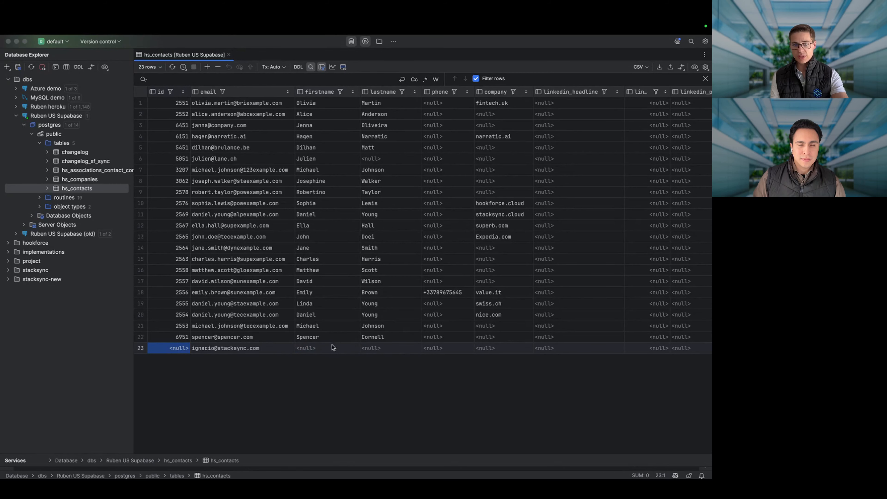
pyautogui.moveTo(331, 348); pyautogui.dragTo(454, 351)
pyautogui.click(386, 369)
pyautogui.press('super+Tab')
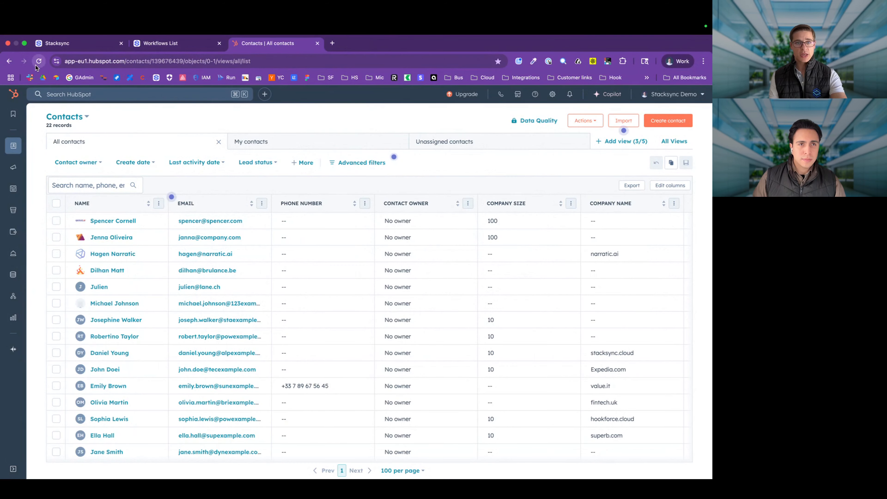
# Step: Reload HubSpot to show the synced 23rd contact, and save a first name on its record
pyautogui.click(35, 66)
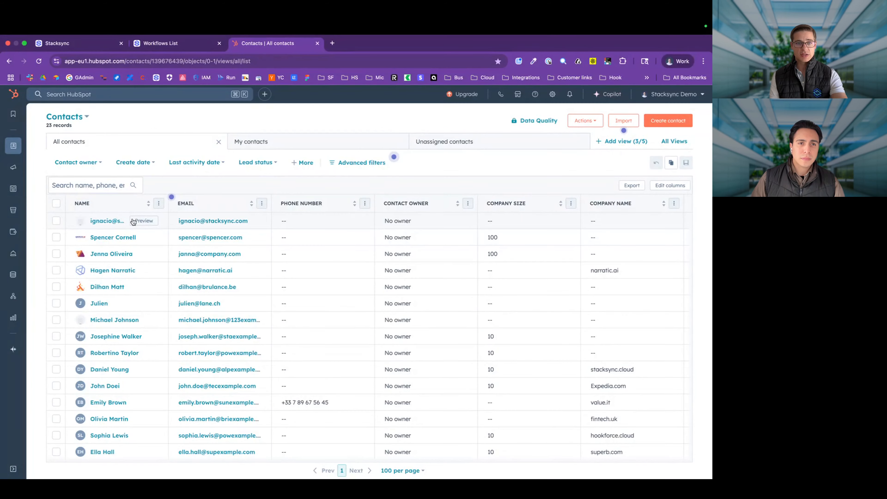
pyautogui.click(143, 221)
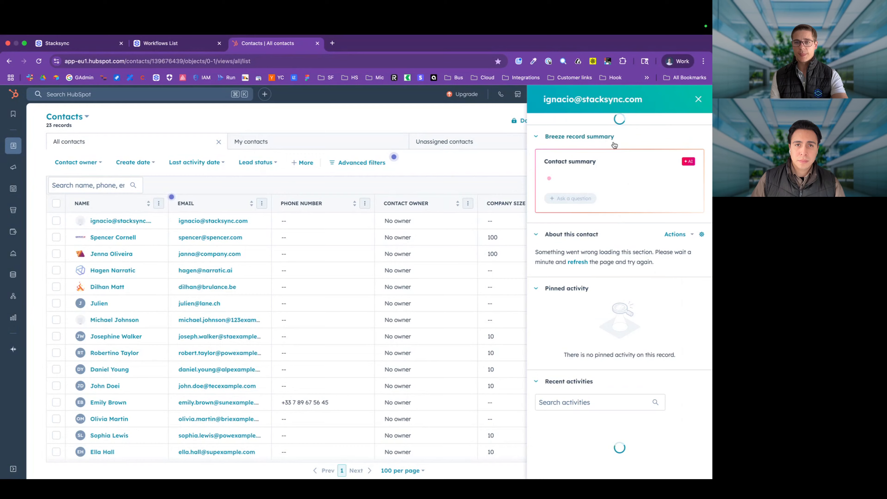
pyautogui.click(108, 221)
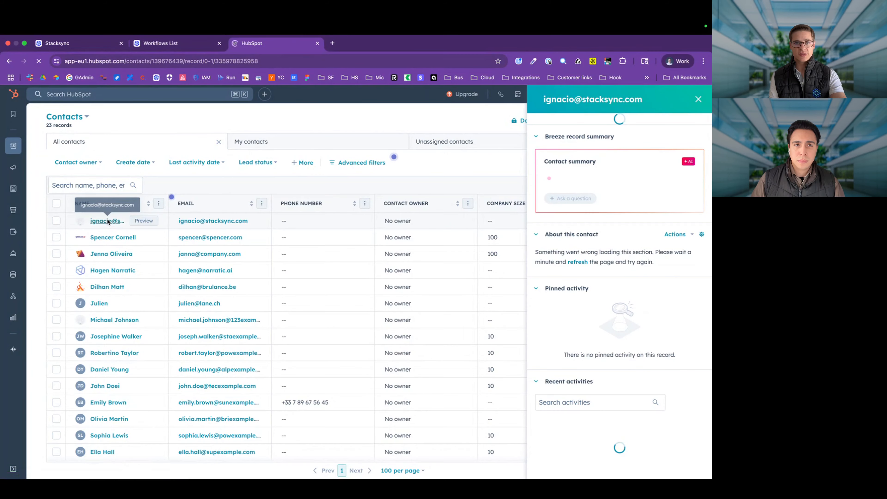
pyautogui.click(180, 135)
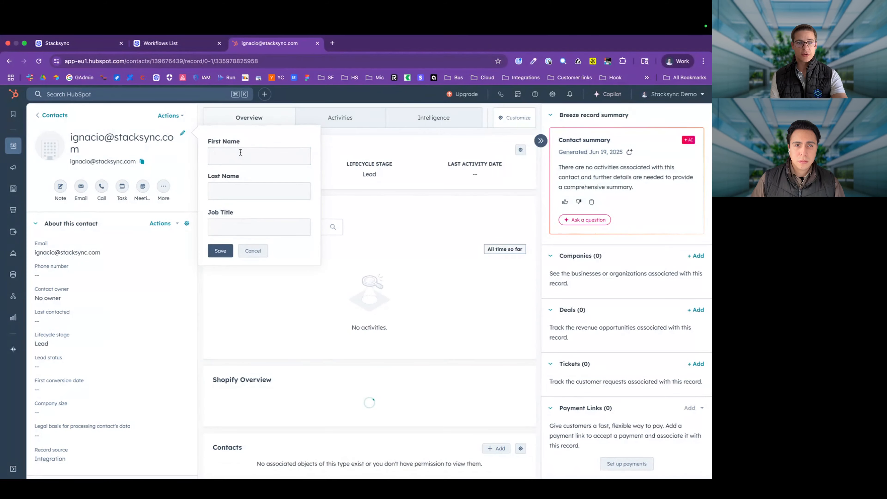
pyautogui.write('Nacho')
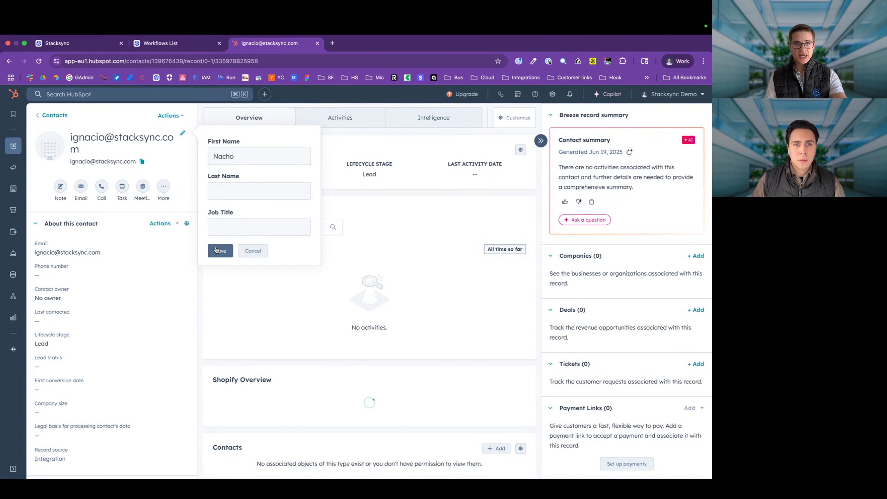
pyautogui.click(218, 251)
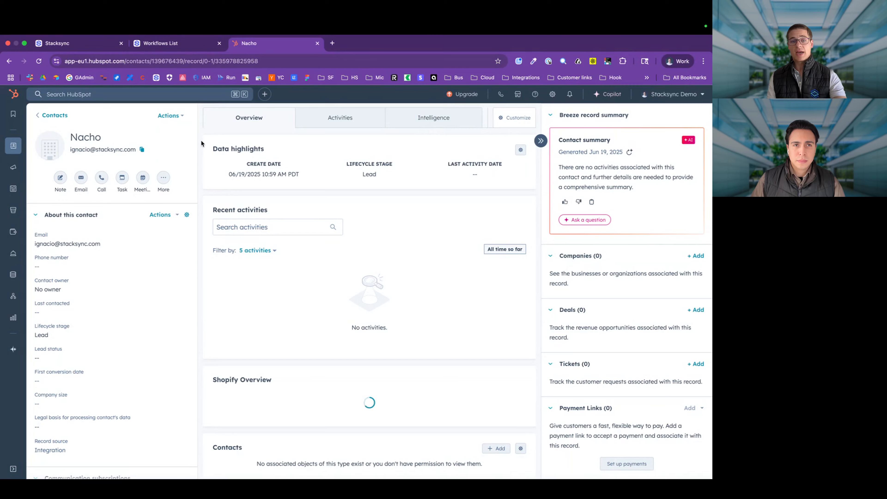
pyautogui.press('super+Tab')
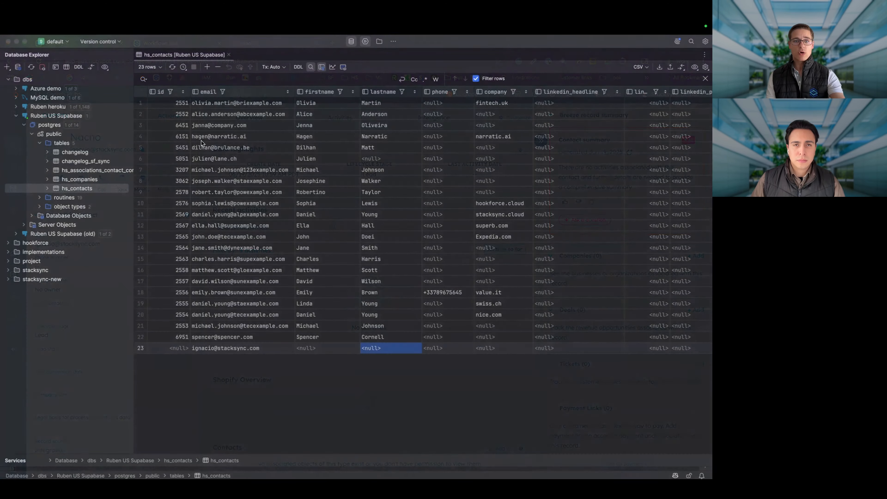
# Step: Refresh hs_contacts and confirm the new row's first name and its empty linkedin_headline and linkedin_title columns
pyautogui.click(328, 345)
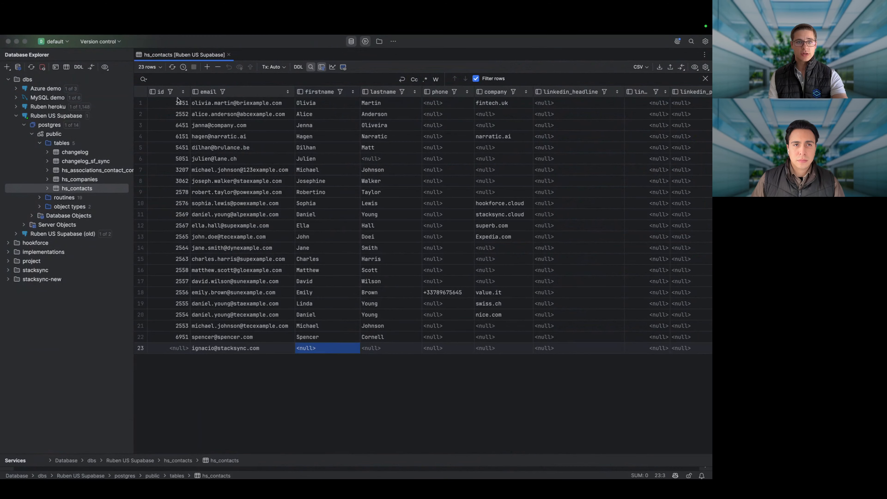
pyautogui.click(172, 67)
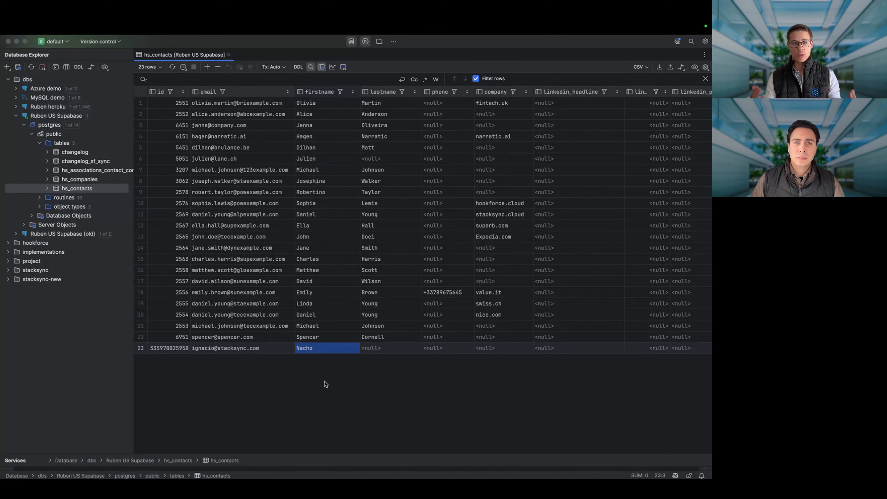
pyautogui.hscroll(10, 325, 384)
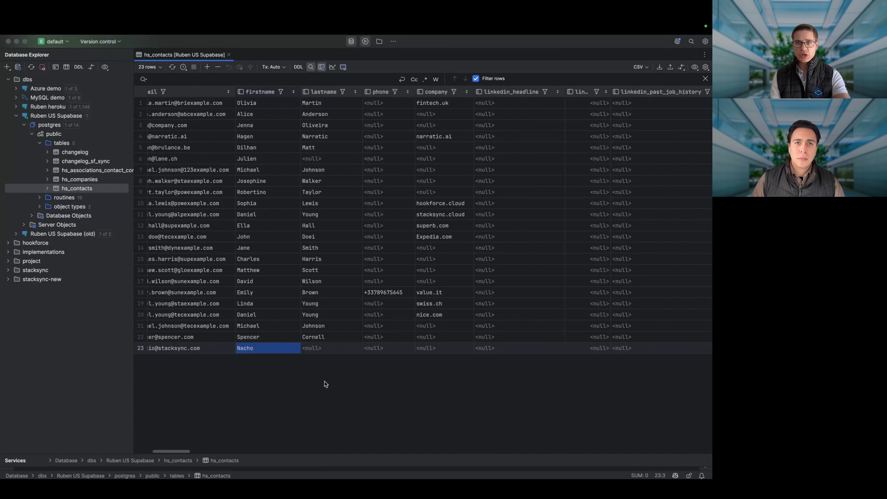
pyautogui.click(365, 126)
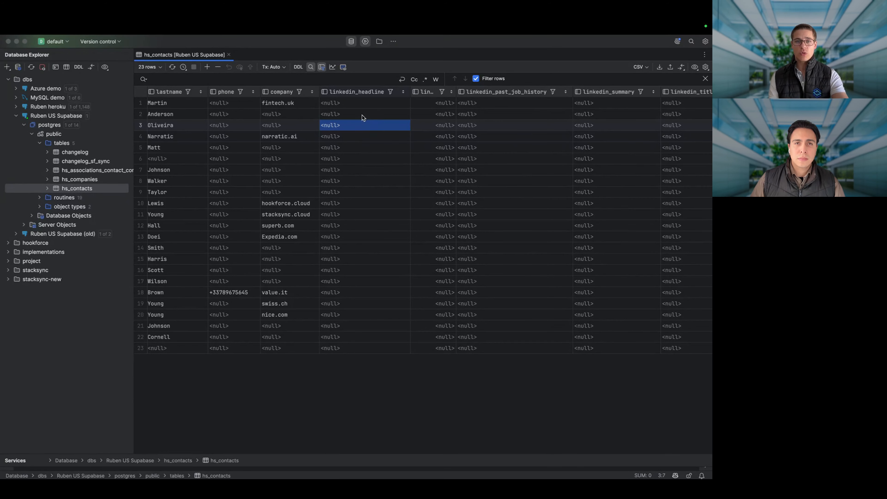
pyautogui.moveTo(362, 115); pyautogui.dragTo(440, 115)
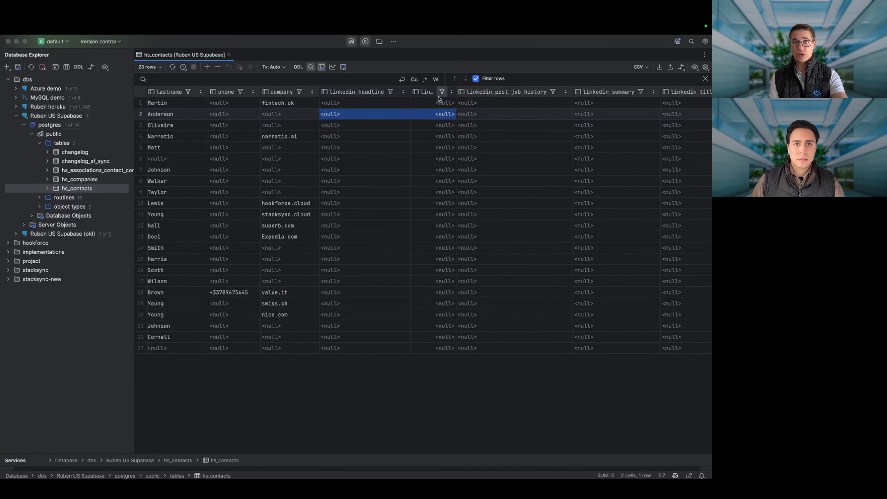
pyautogui.hscroll(3, 618, 130)
pyautogui.hscroll(5, 618, 130)
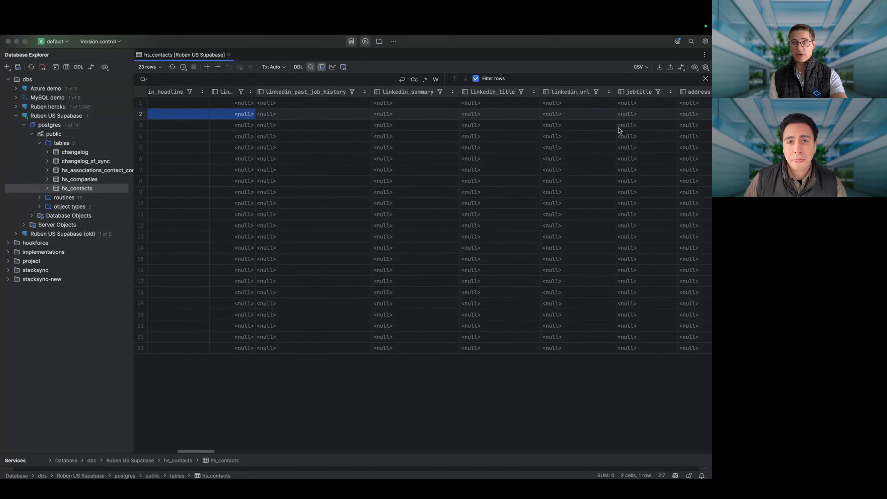
pyautogui.click(508, 130)
pyautogui.hscroll(-8, 509, 130)
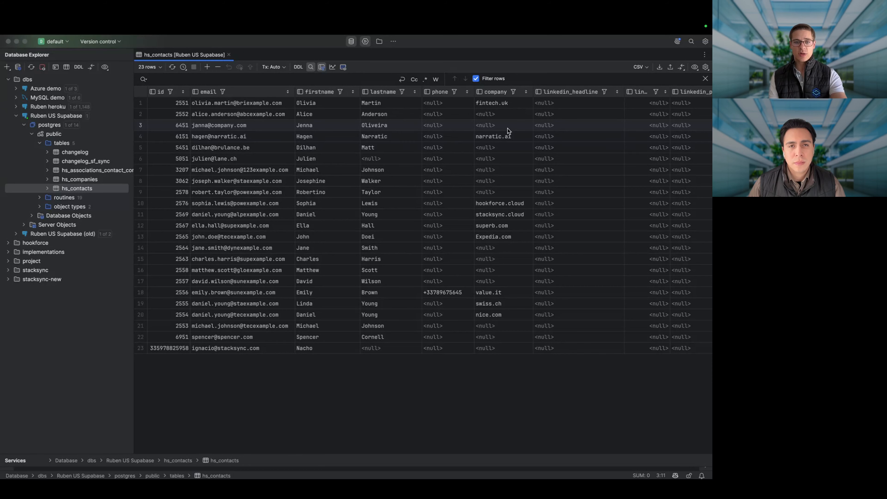
pyautogui.press('super+Tab')
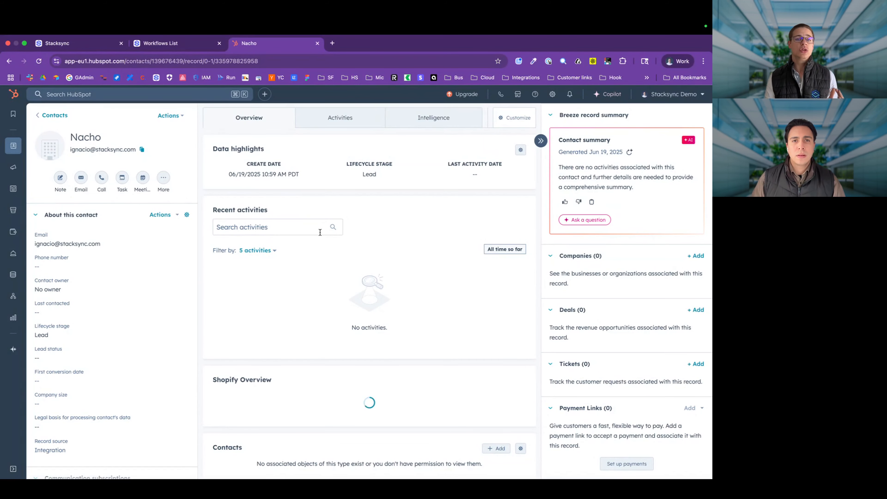
# Step: Look over the Workflows list, including Linkedin Enrichment, then show the enrichment sync's Sync Details
pyautogui.click(202, 45)
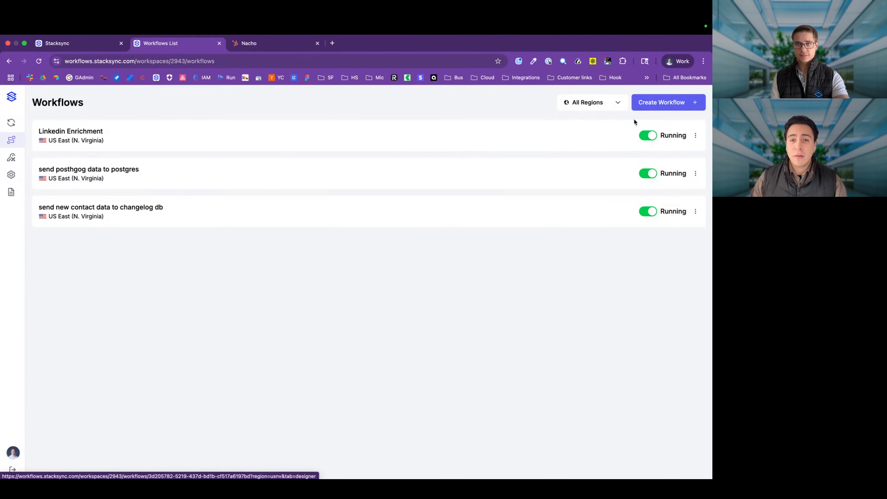
pyautogui.click(253, 50)
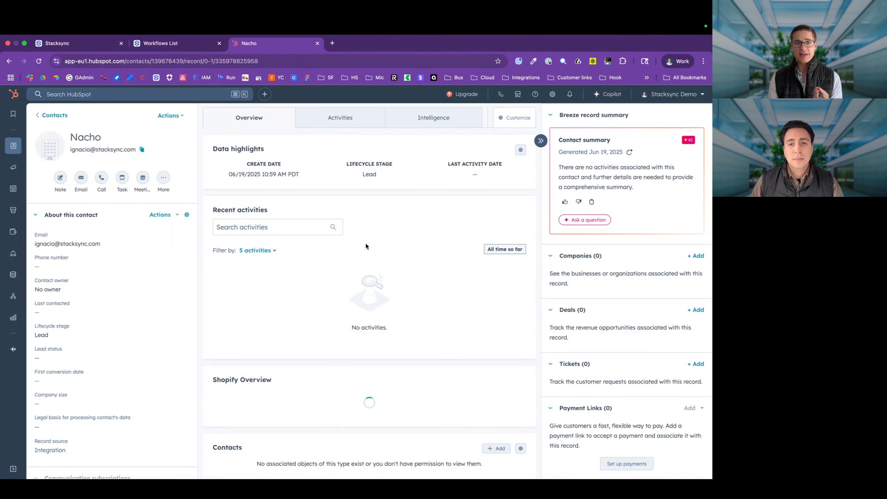
pyautogui.click(99, 48)
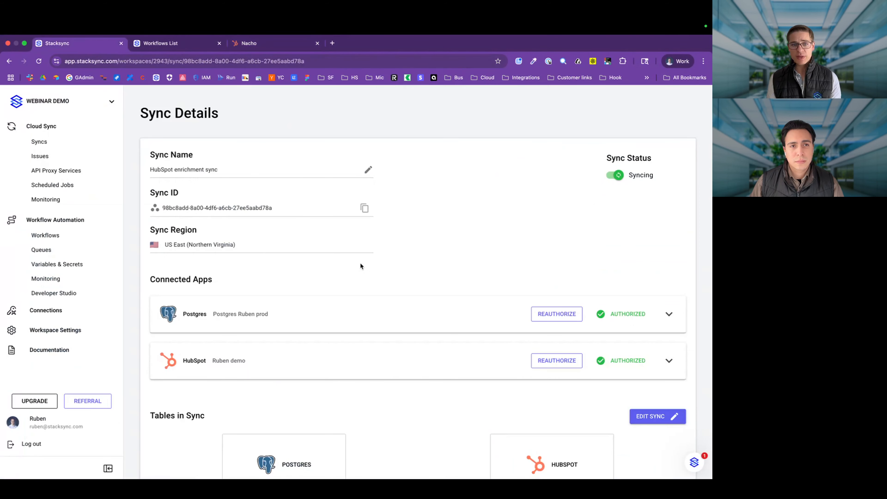
# Step: Start a new trigger on the hs_contacts table that fires on Created and Updated records
pyautogui.scroll(-3, 359, 288)
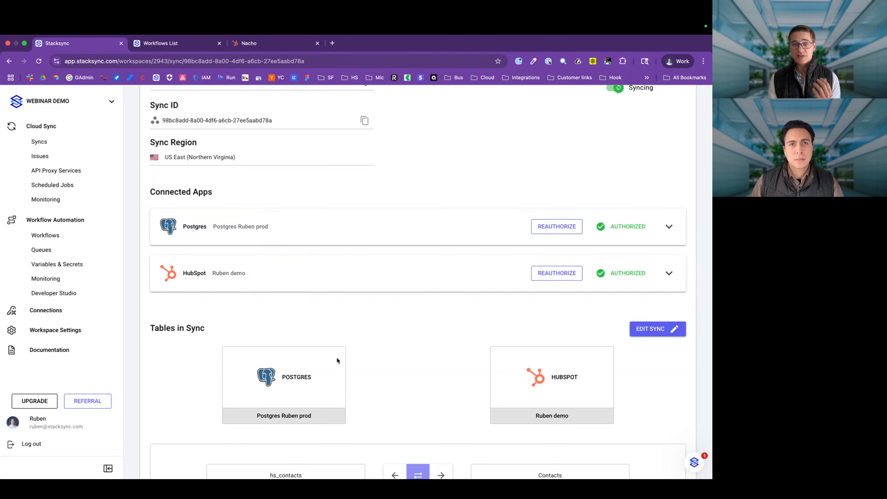
pyautogui.scroll(-8, 337, 360)
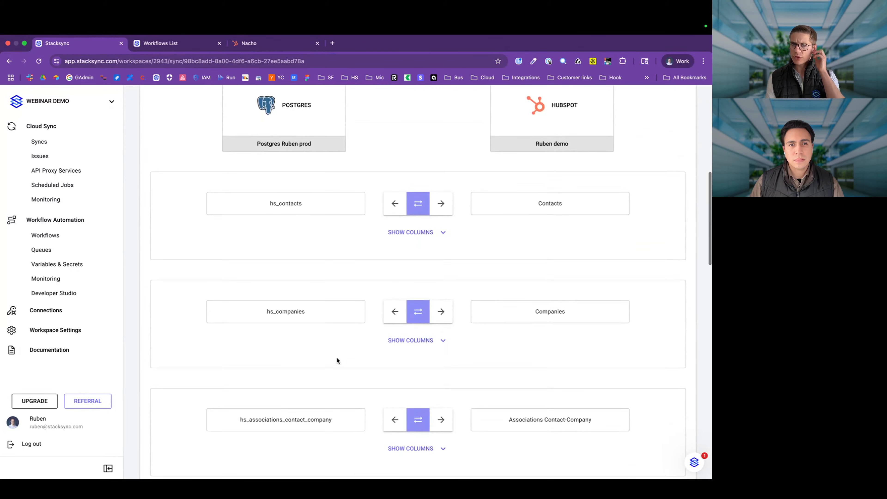
pyautogui.scroll(-9, 337, 360)
pyautogui.click(634, 214)
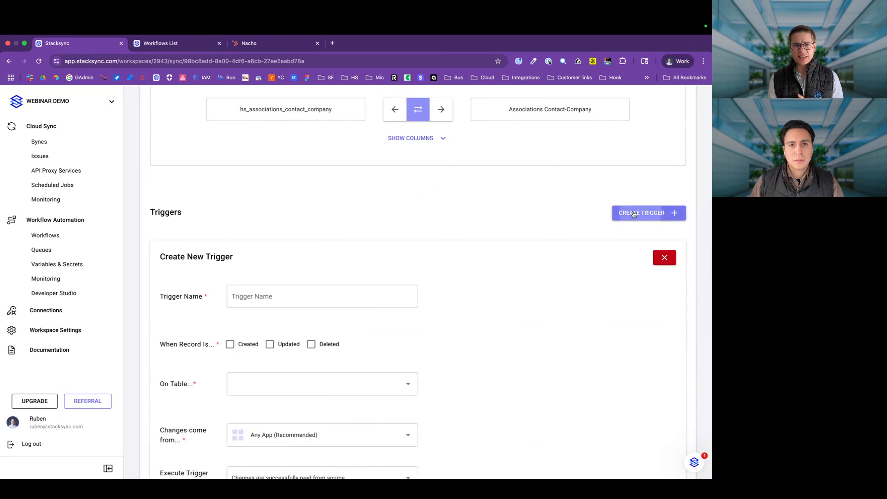
pyautogui.scroll(-3, 293, 343)
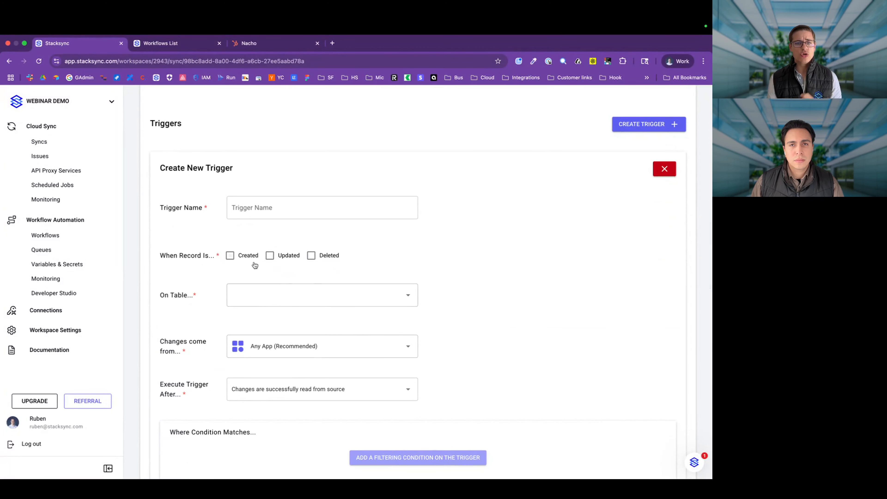
pyautogui.click(243, 262)
pyautogui.click(280, 265)
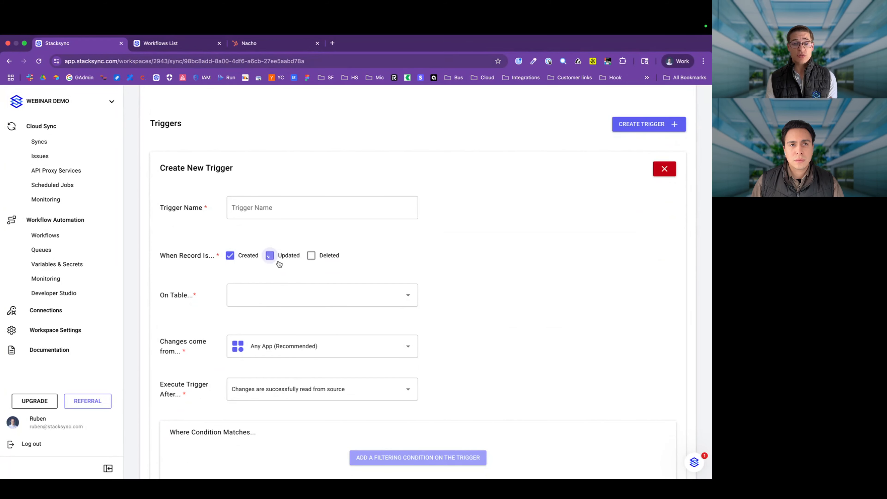
pyautogui.click(268, 298)
pyautogui.click(267, 316)
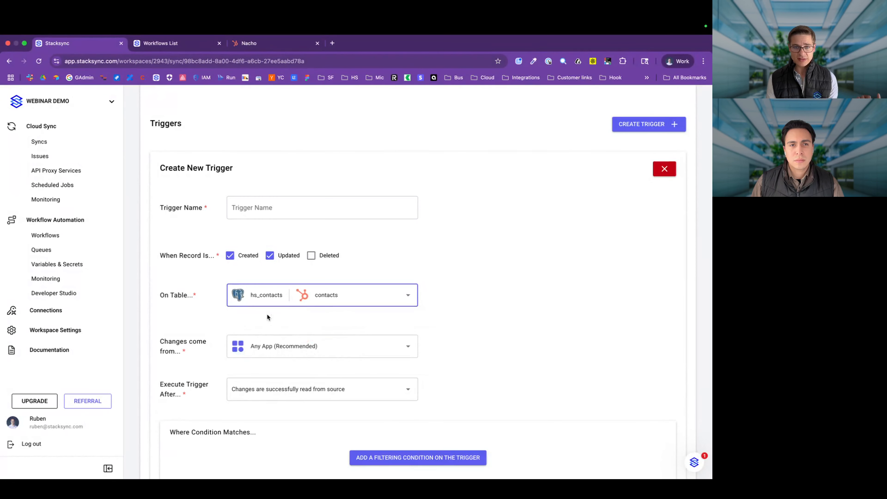
# Step: Limit the trigger to hubspot changes and add the condition email is not null
pyautogui.scroll(-3, 266, 314)
pyautogui.click(273, 265)
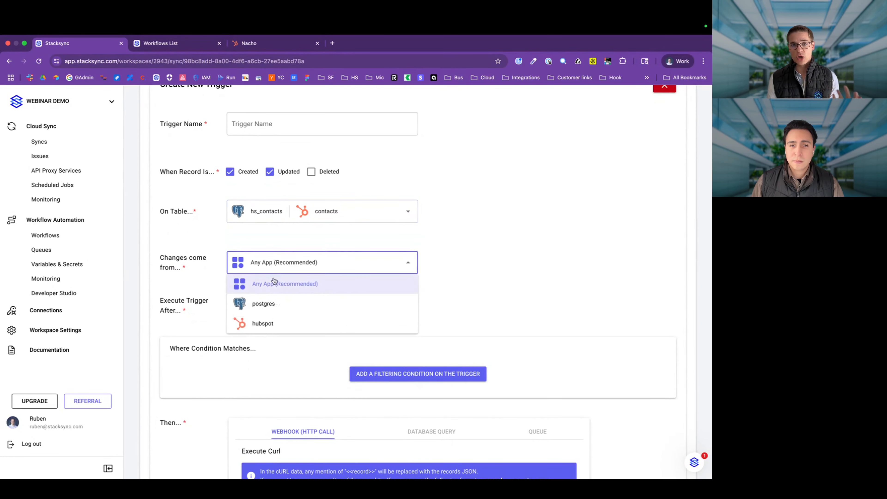
pyautogui.click(257, 322)
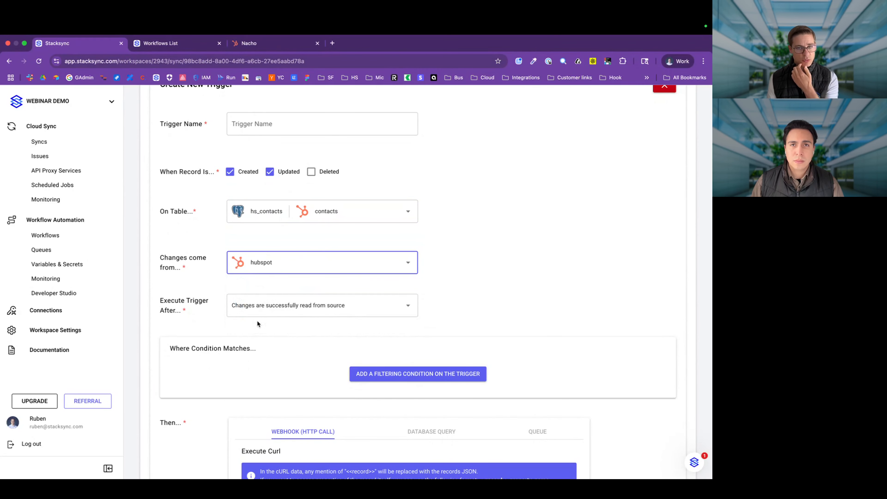
pyautogui.scroll(-1, 257, 321)
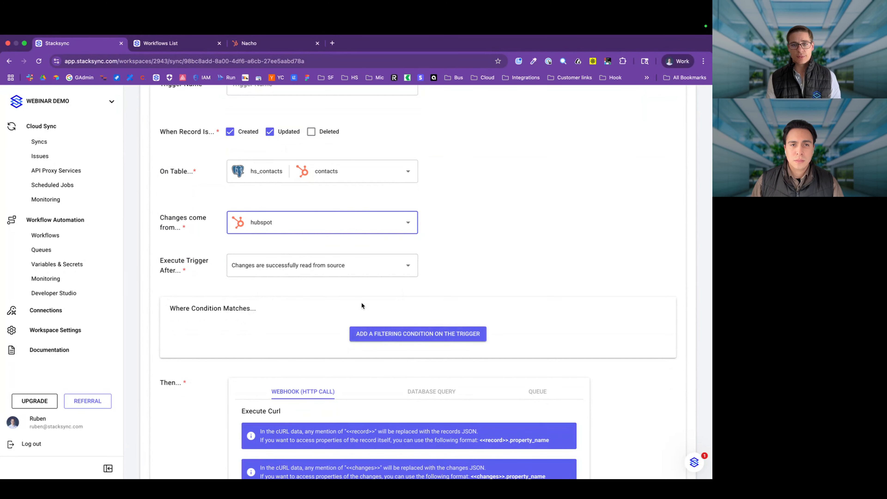
pyautogui.click(362, 335)
pyautogui.click(222, 367)
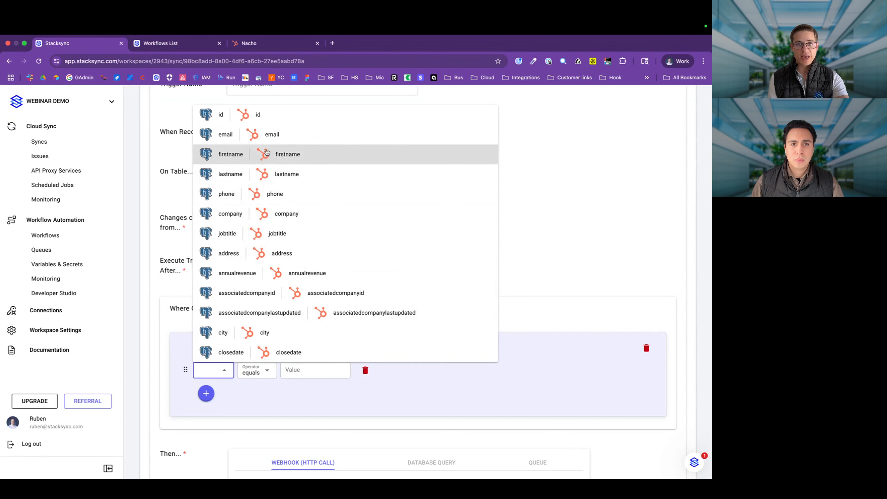
pyautogui.click(260, 134)
pyautogui.click(322, 372)
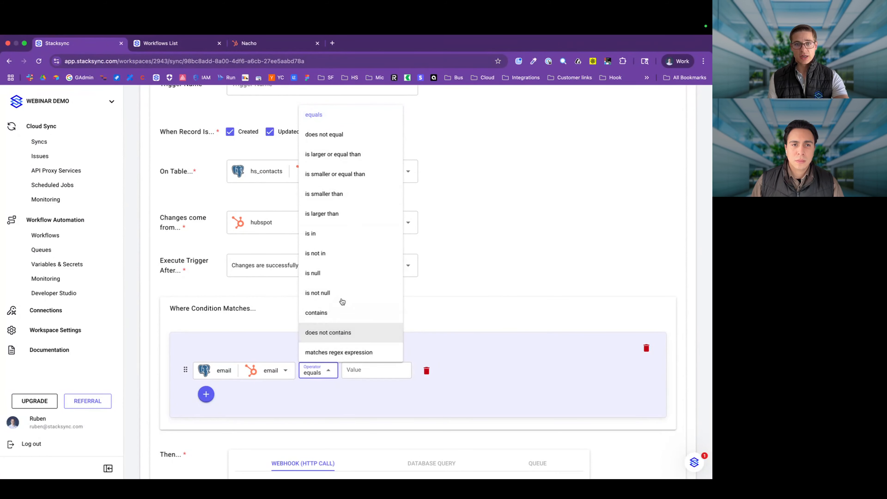
pyautogui.click(332, 293)
# Step: Set the trigger to execute after changes are written into destination
pyautogui.scroll(-5, 308, 366)
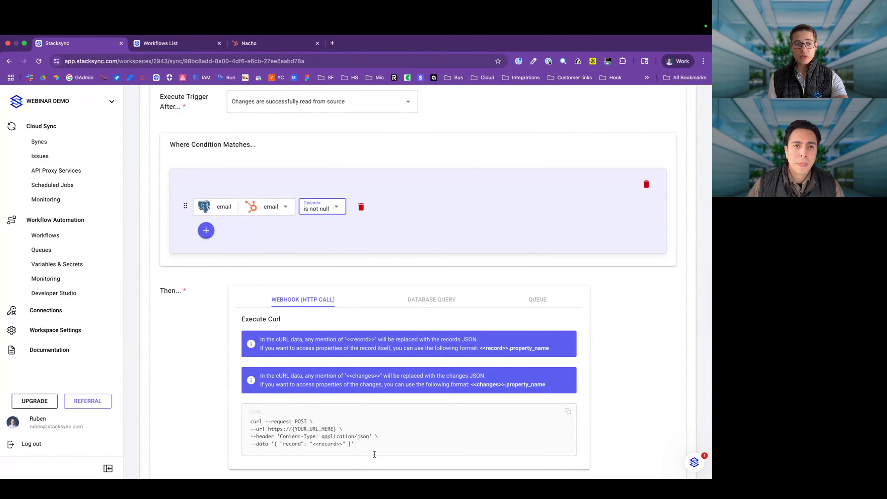
pyautogui.moveTo(375, 452); pyautogui.dragTo(243, 395)
pyautogui.scroll(6, 239, 391)
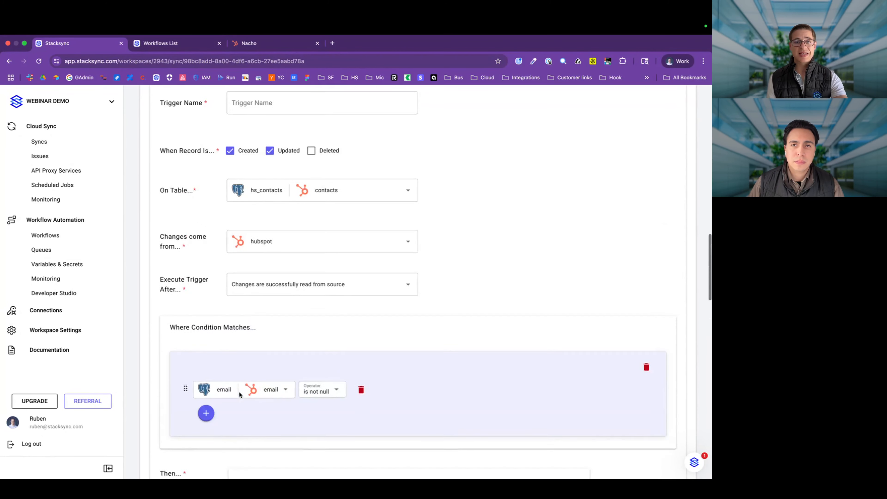
pyautogui.click(270, 305)
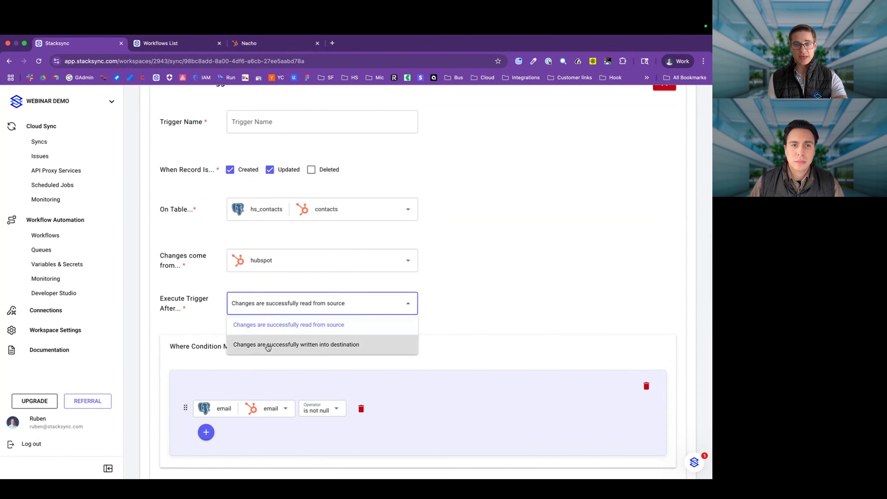
pyautogui.click(268, 344)
pyautogui.scroll(-8, 267, 343)
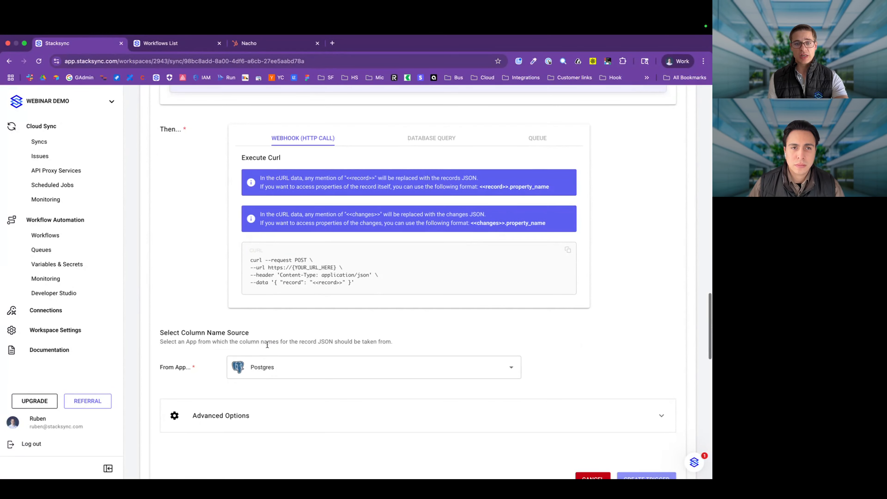
pyautogui.scroll(6, 266, 342)
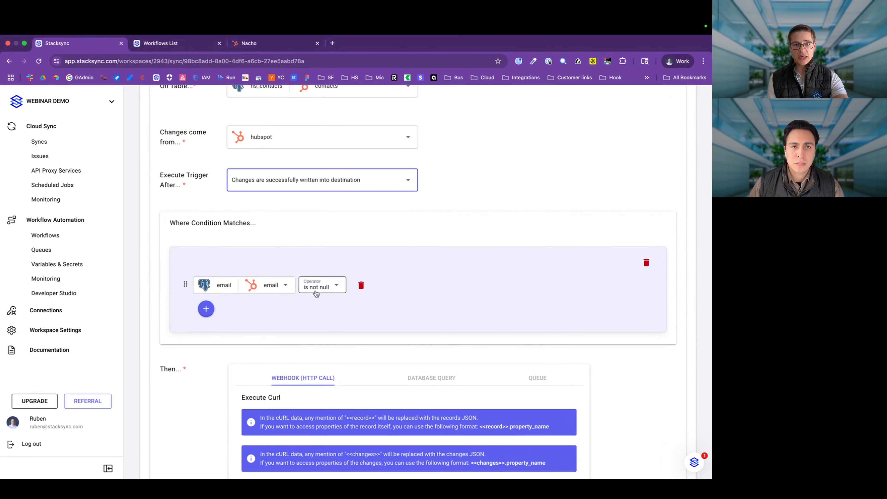
# Step: Add a second trigger condition on the id field
pyautogui.click(206, 313)
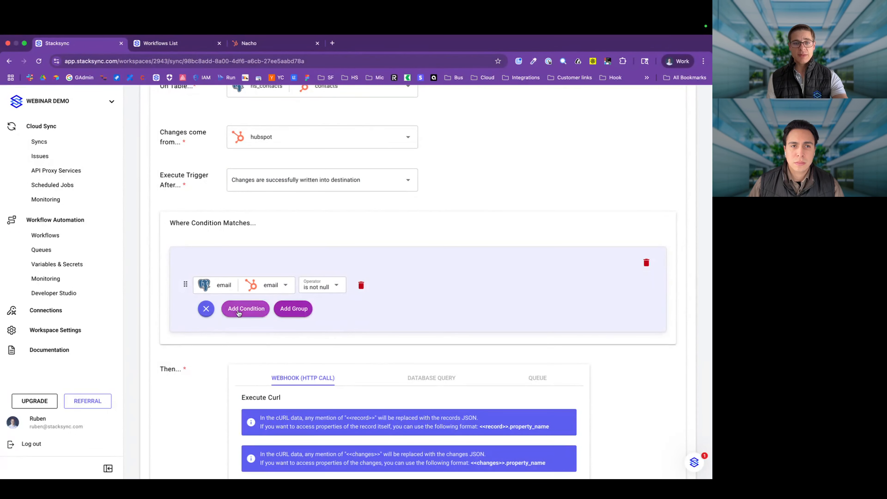
pyautogui.click(245, 308)
pyautogui.click(225, 340)
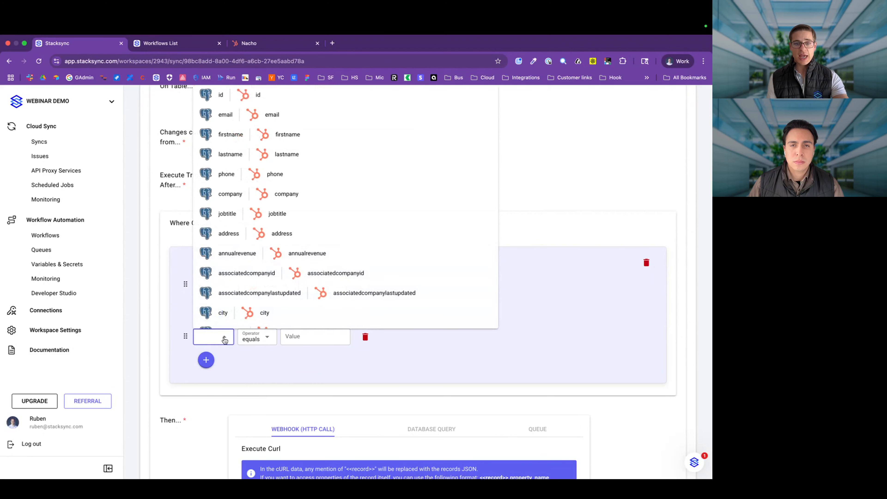
pyautogui.scroll(-10, 257, 306)
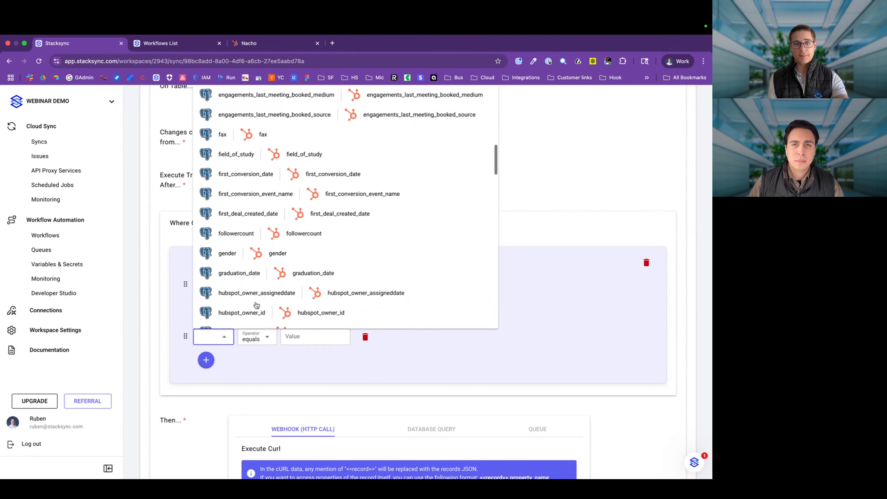
pyautogui.scroll(10, 257, 305)
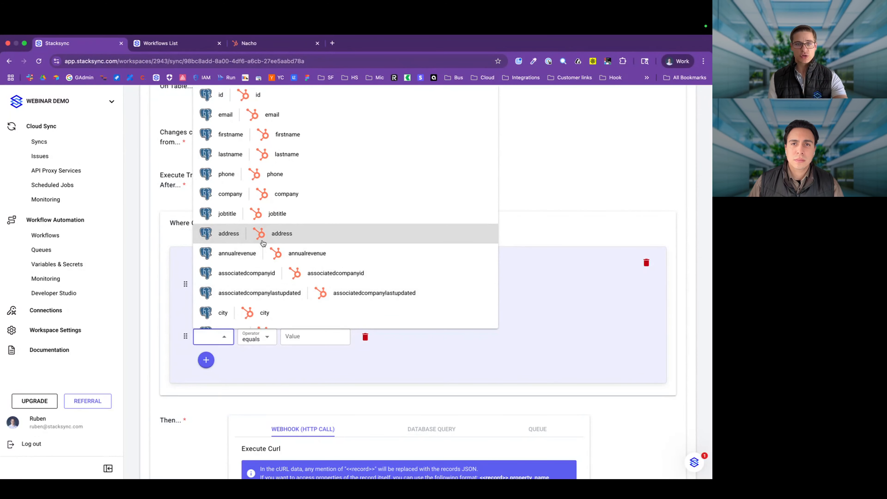
pyautogui.click(252, 94)
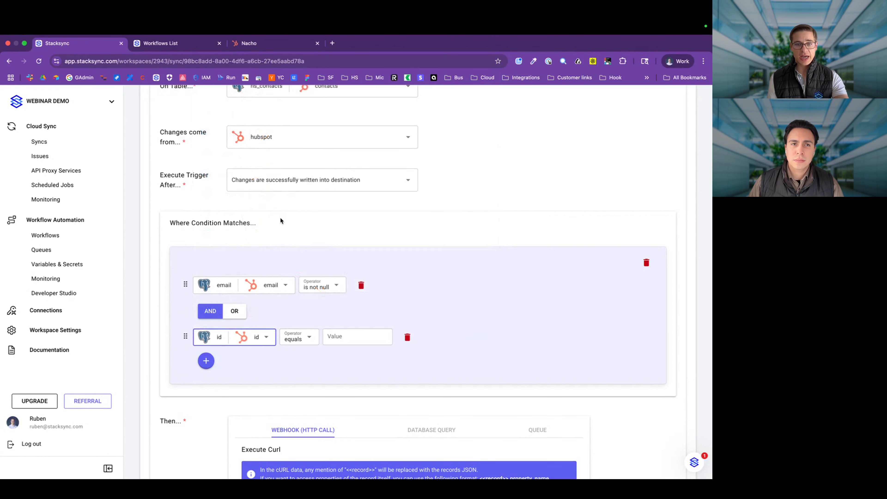
# Step: Create a nested group, move the 'id is a field that changed' condition into it, and remove the empty row
pyautogui.moveTo(211, 365)
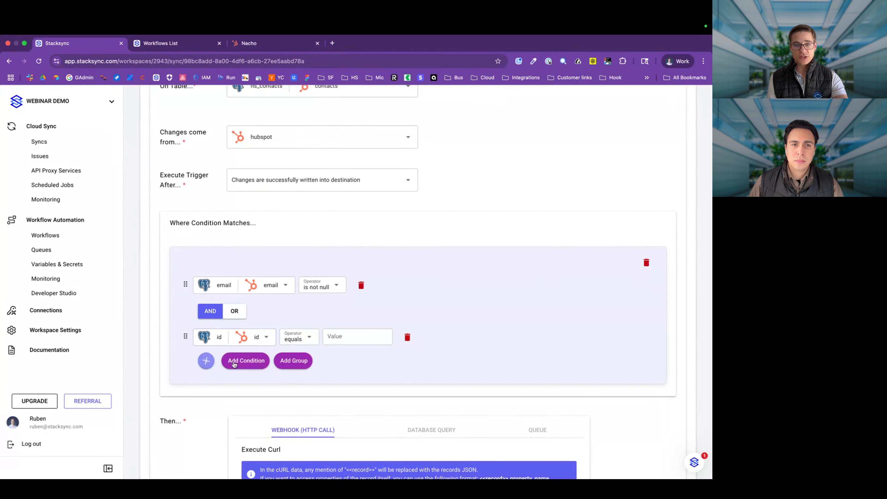
pyautogui.click(293, 361)
pyautogui.click(322, 338)
pyautogui.click(309, 338)
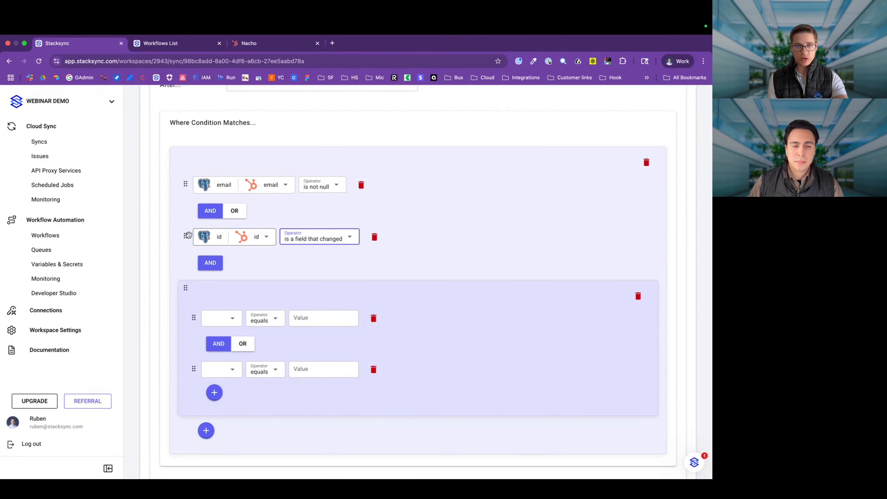
pyautogui.moveTo(186, 237); pyautogui.dragTo(196, 290)
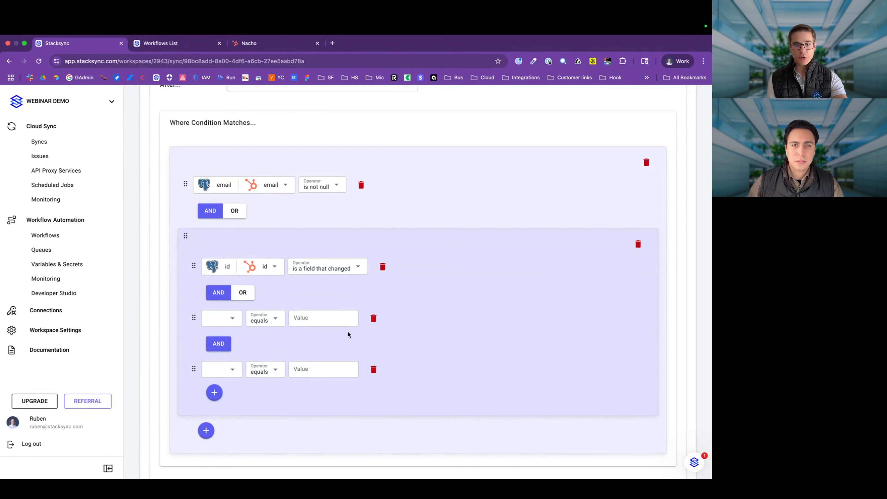
pyautogui.click(371, 369)
# Step: Add 'email is a field that changed' to the group and select the sample cURL
pyautogui.click(213, 318)
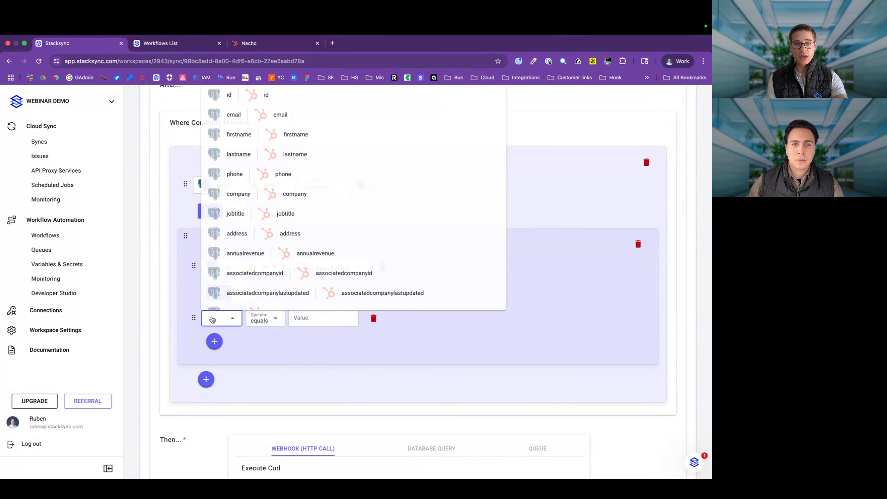
pyautogui.click(237, 115)
pyautogui.click(326, 318)
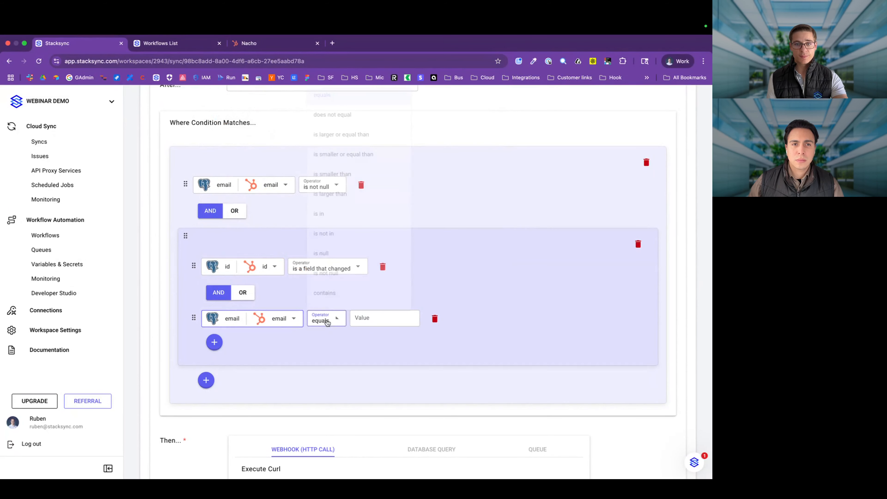
pyautogui.scroll(-2, 354, 253)
pyautogui.scroll(-1, 353, 254)
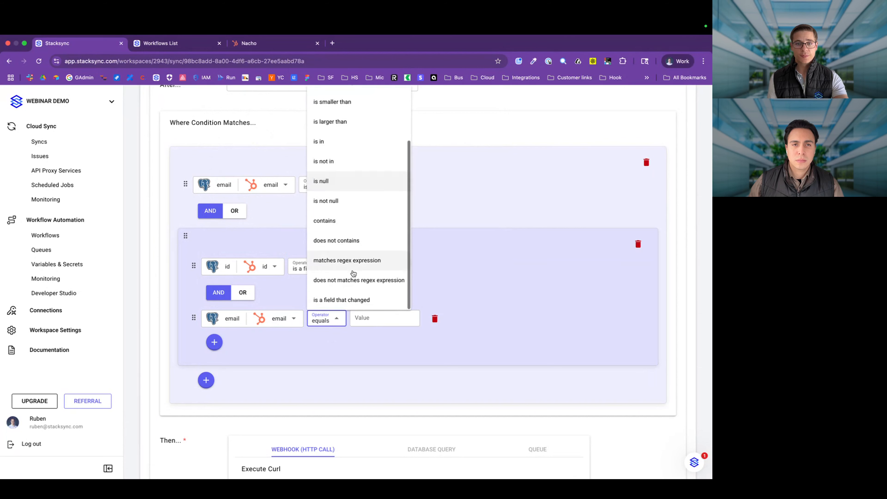
pyautogui.click(346, 299)
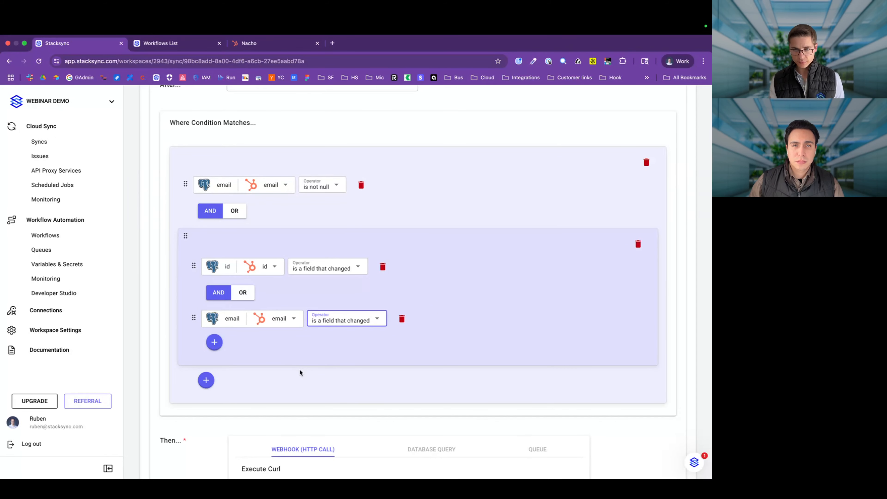
pyautogui.scroll(-5, 299, 369)
pyautogui.moveTo(388, 404); pyautogui.dragTo(248, 374)
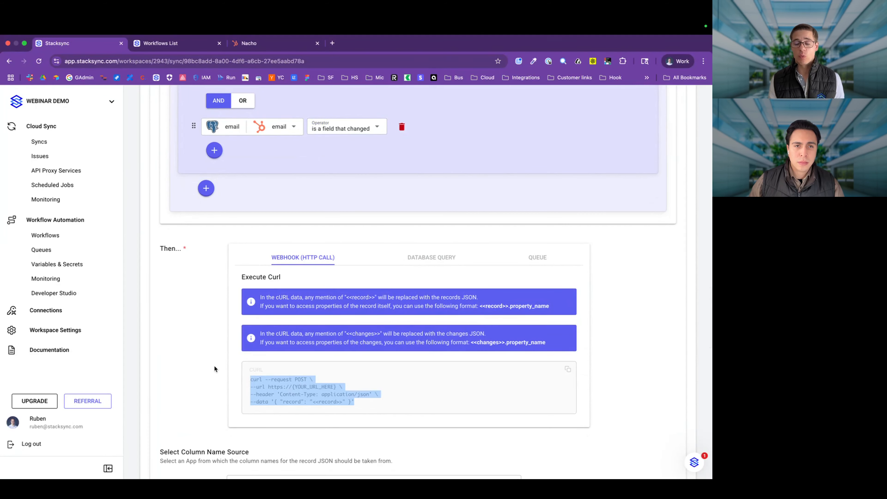
# Step: Save a new workflow named 'HubSpot lead enrichment with linkedin data' in the US East (N. Virginia) region
pyautogui.click(168, 43)
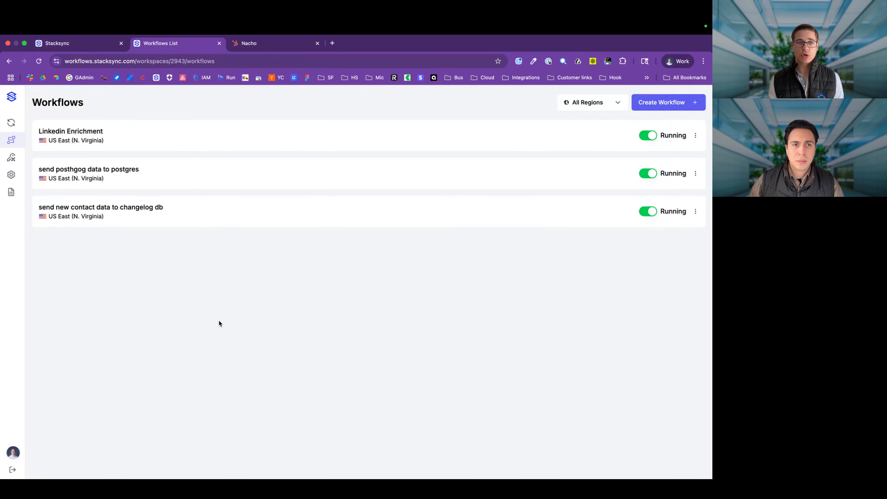
pyautogui.click(656, 106)
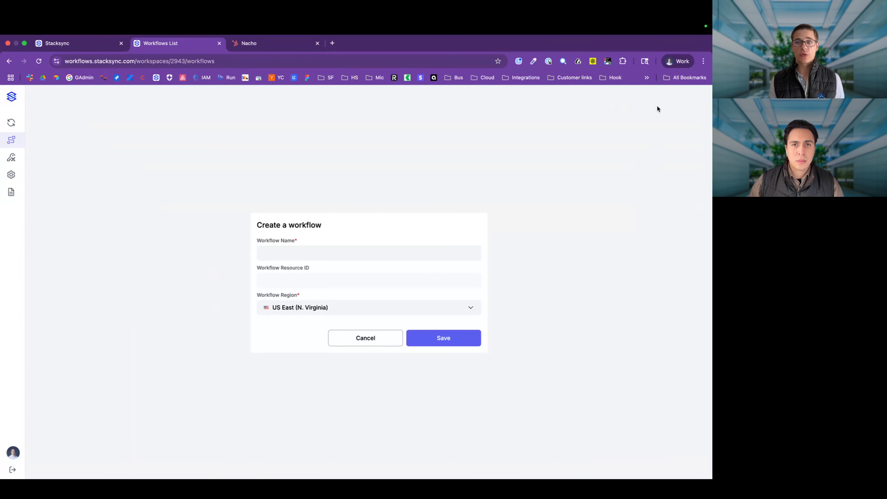
pyautogui.click(348, 251)
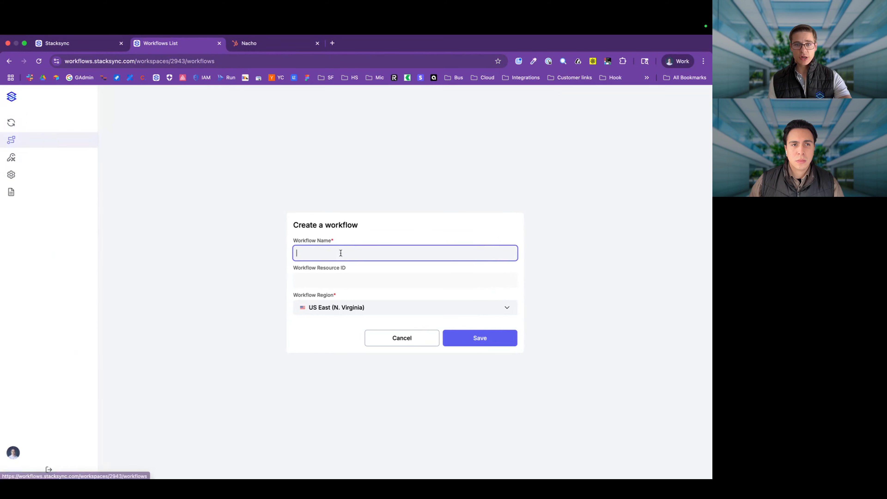
pyautogui.write('HubSpo')
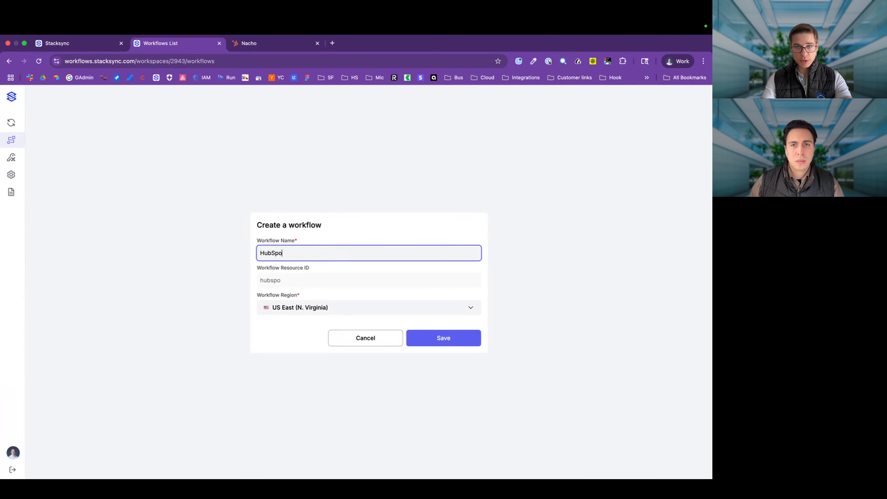
pyautogui.write('t lead enrich')
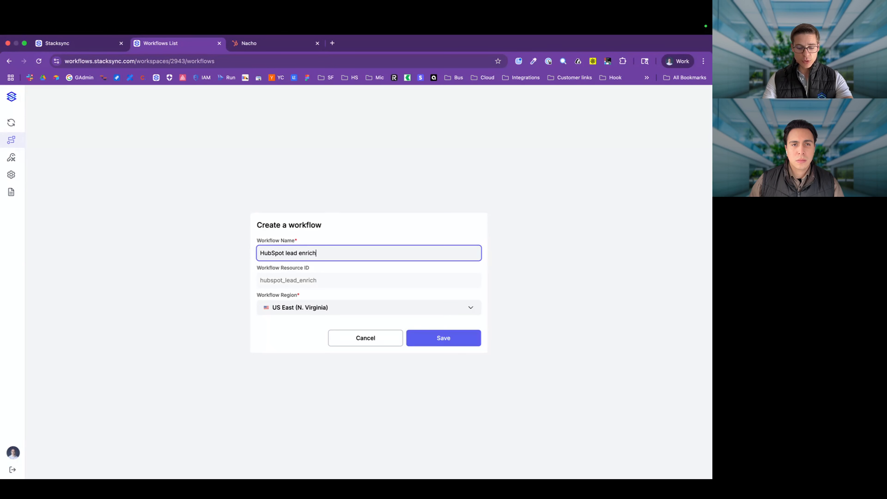
pyautogui.write('ment pip')
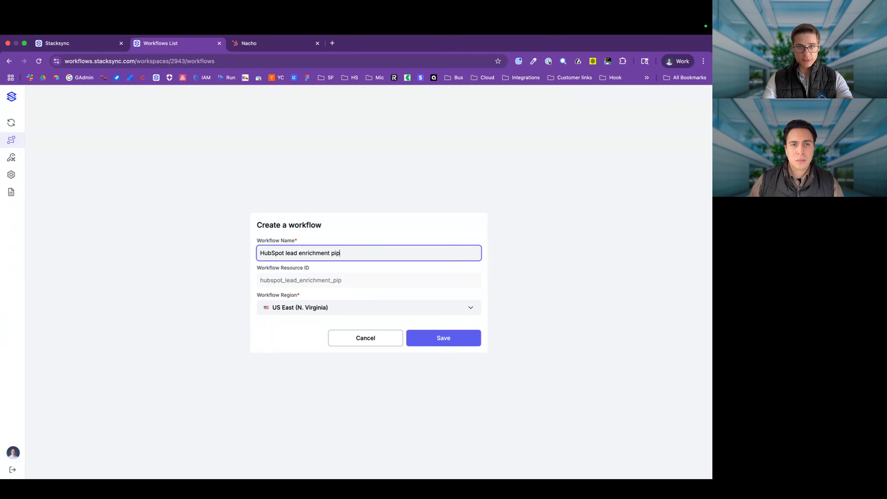
pyautogui.write('eline')
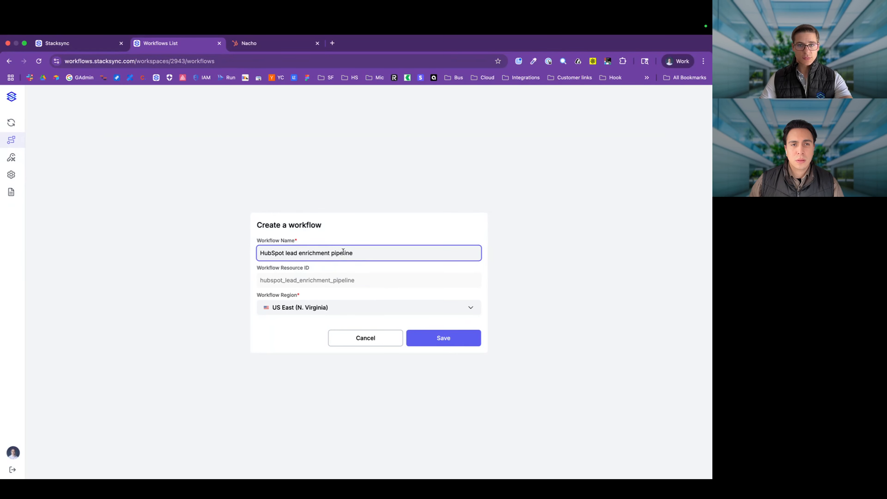
pyautogui.doubleClick(343, 252)
pyautogui.write('with linkedi')
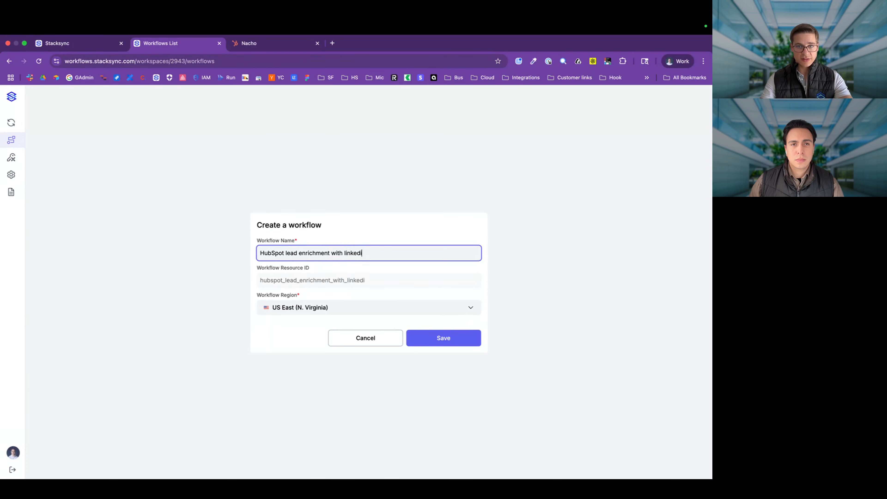
pyautogui.write('n data')
pyautogui.click(425, 336)
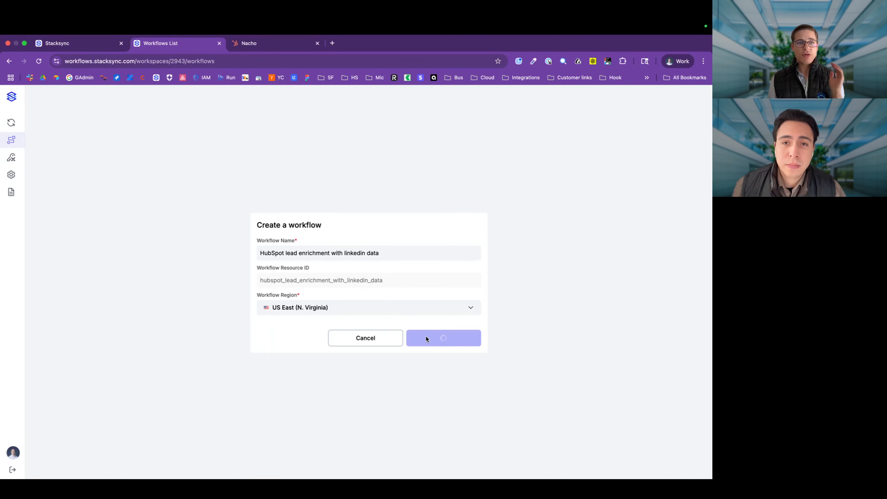
pyautogui.click(107, 43)
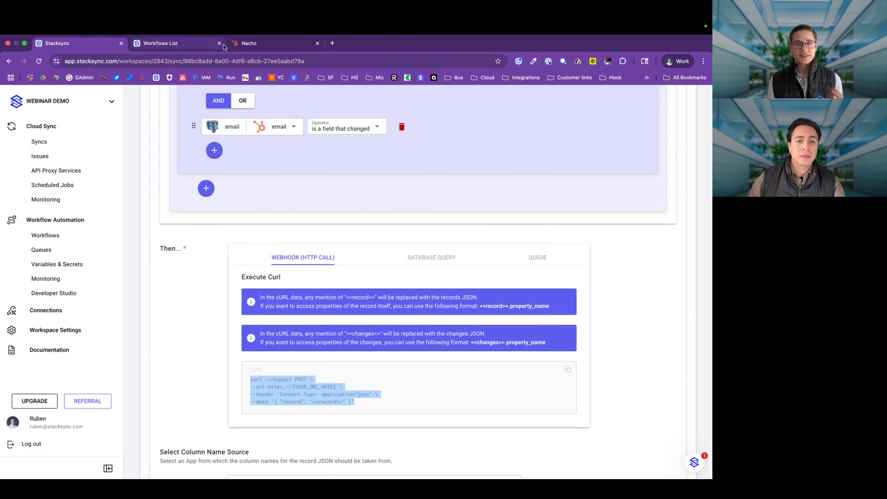
pyautogui.click(251, 43)
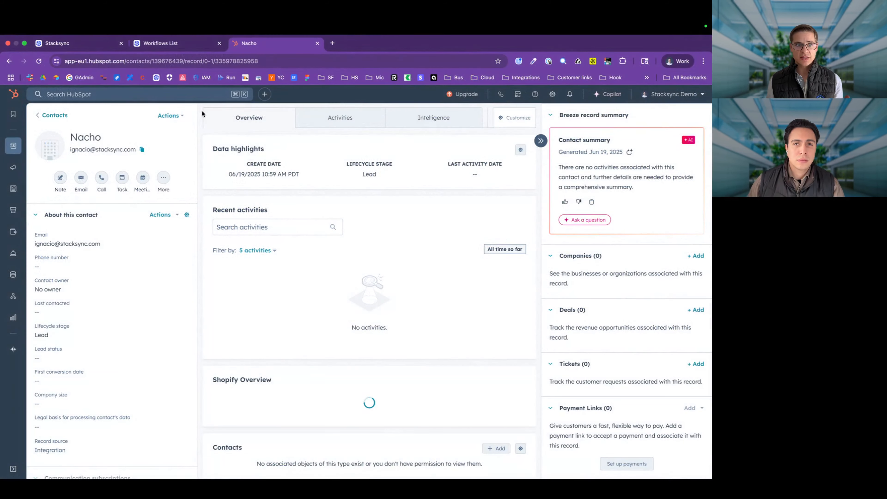
# Step: Look over the sync trigger's webhook settings, then bring up the new workflow's POST Trigger editor
pyautogui.click(87, 47)
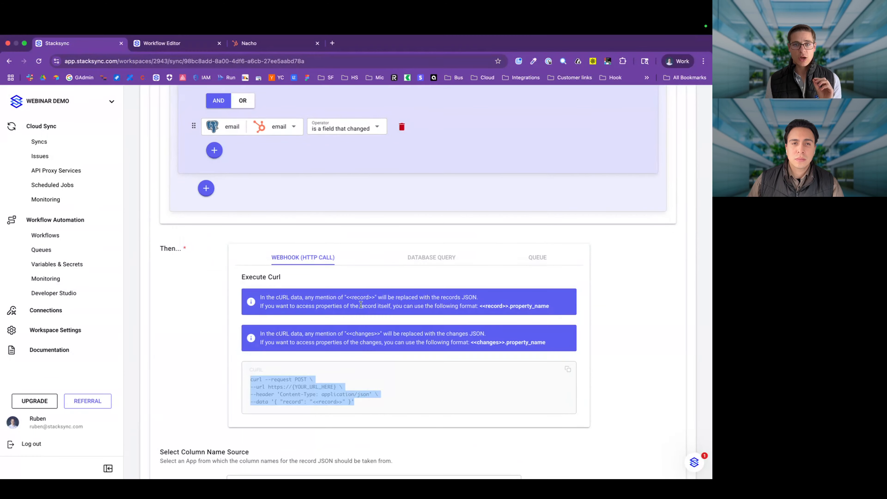
pyautogui.scroll(8, 361, 304)
pyautogui.scroll(-5, 360, 304)
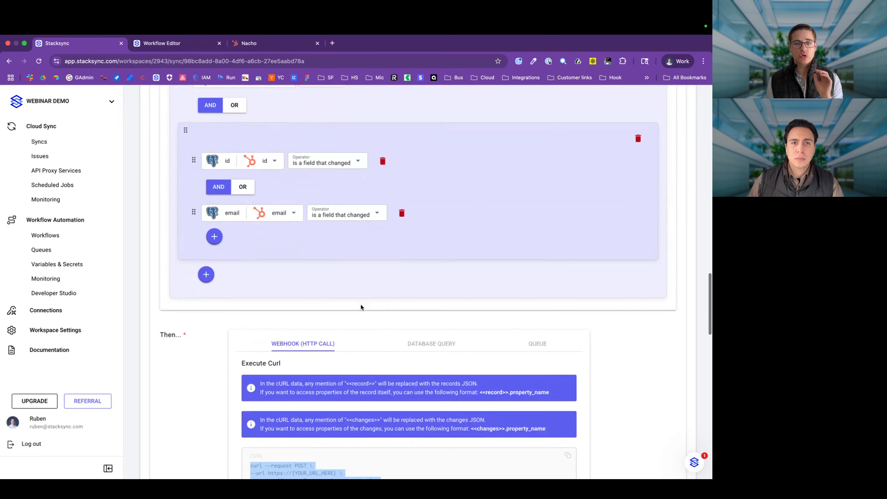
pyautogui.scroll(-3, 360, 301)
pyautogui.click(194, 49)
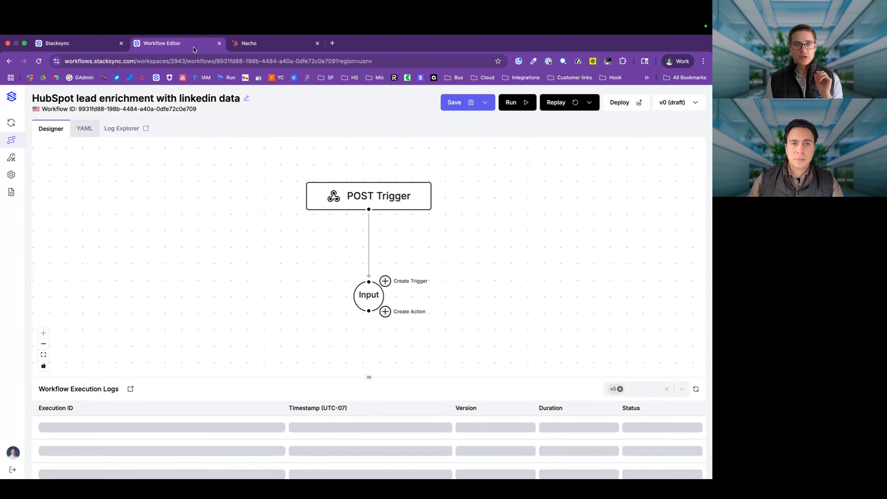
# Step: Add an object field named 'record' to the POST Trigger's request body
pyautogui.click(402, 196)
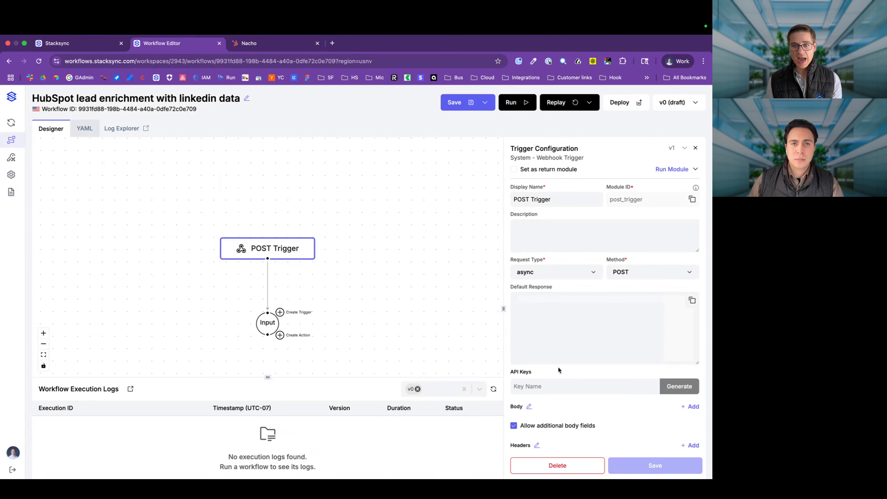
pyautogui.scroll(-5, 630, 399)
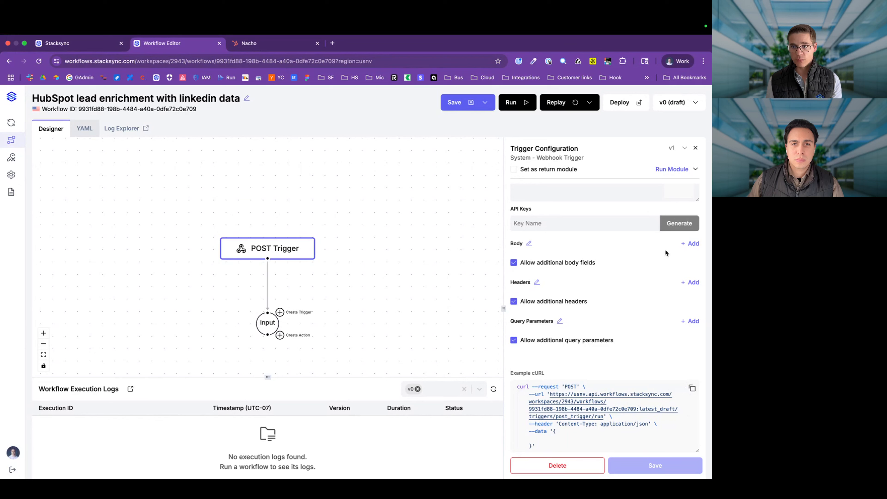
pyautogui.click(687, 245)
pyautogui.click(551, 274)
pyautogui.write('record')
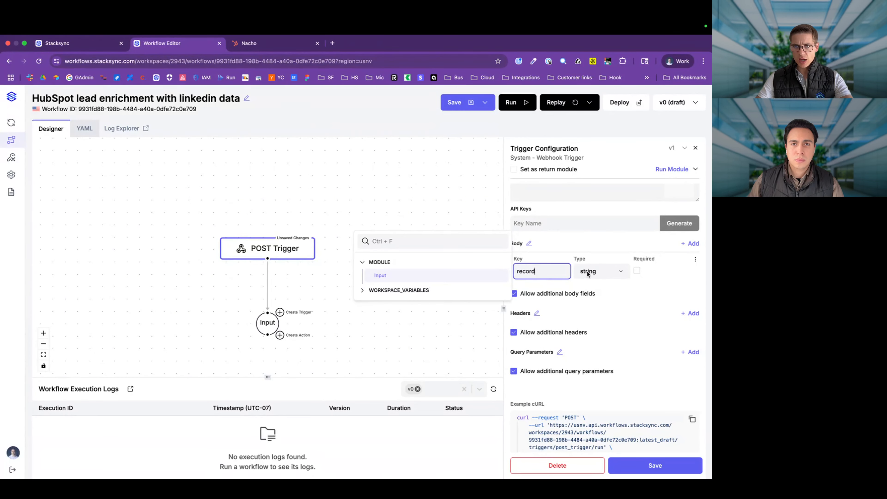
pyautogui.click(588, 274)
pyautogui.click(604, 315)
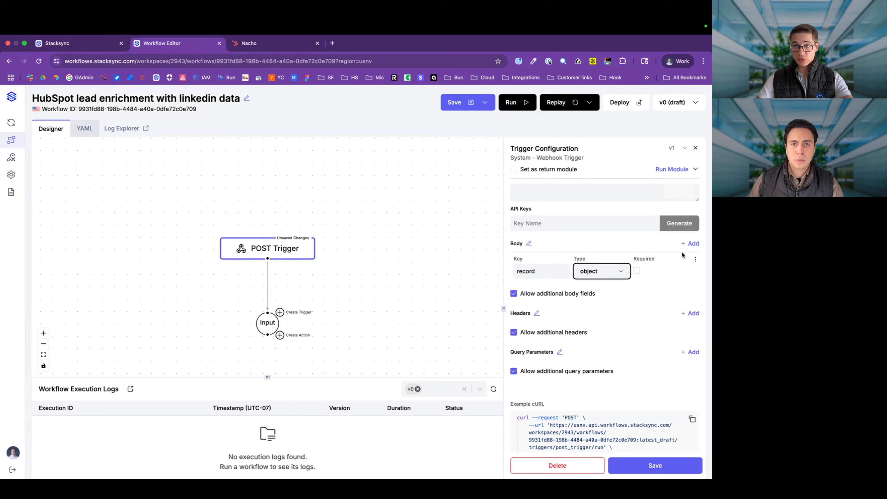
# Step: Add a second object field 'changes', save the body, and copy the example cURL
pyautogui.click(688, 244)
pyautogui.click(560, 303)
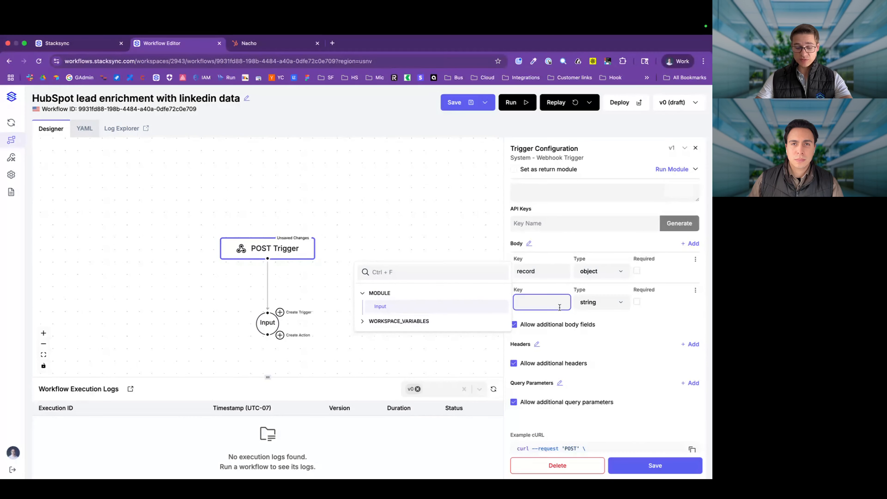
pyautogui.write('changes')
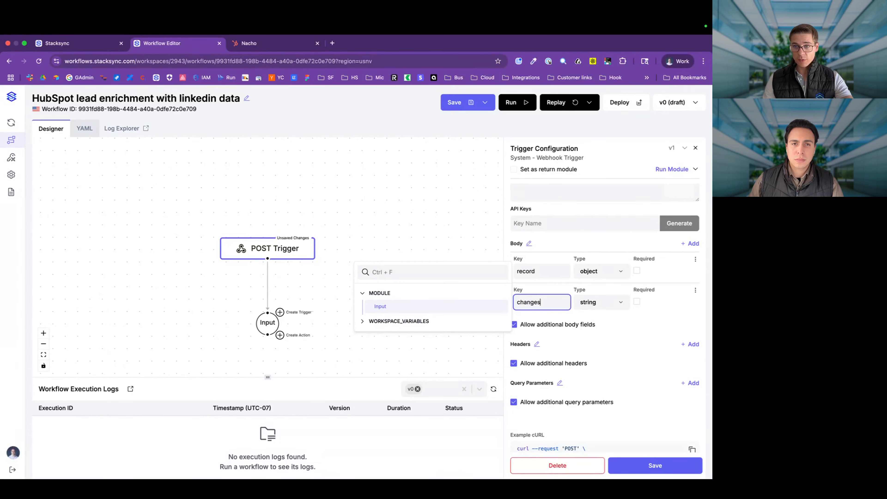
pyautogui.click(600, 303)
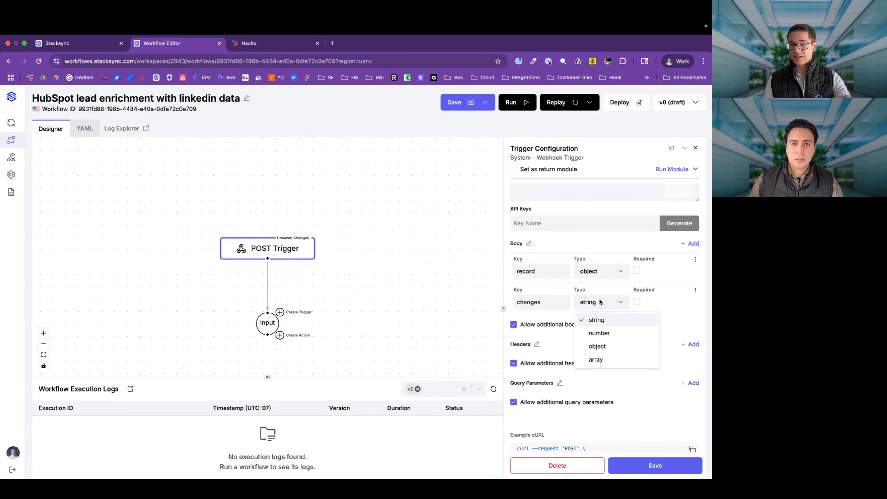
pyautogui.click(597, 347)
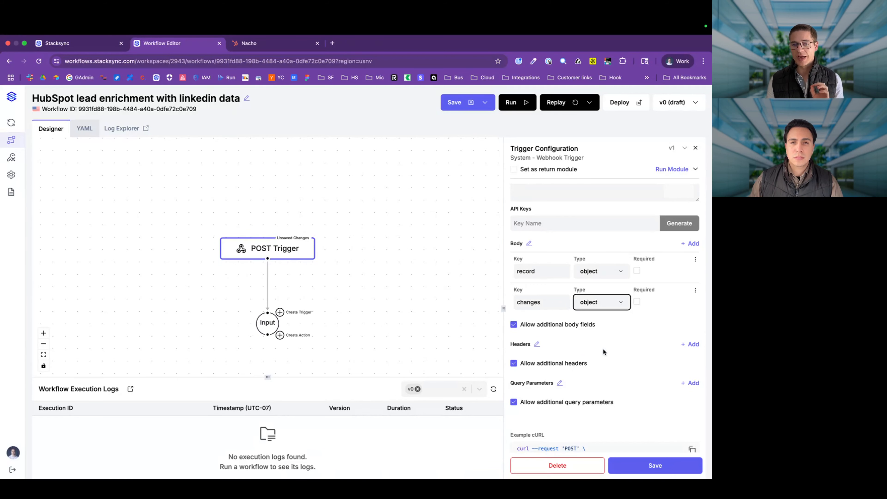
pyautogui.scroll(-3, 602, 348)
pyautogui.click(633, 471)
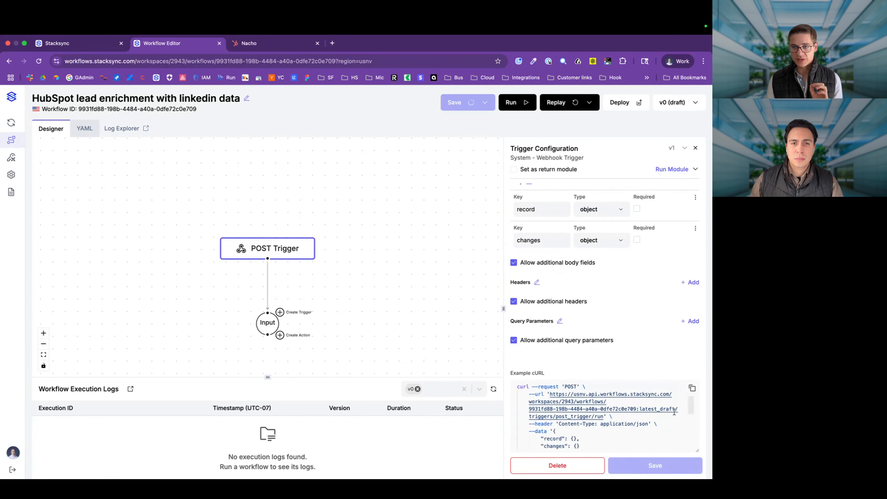
pyautogui.click(692, 388)
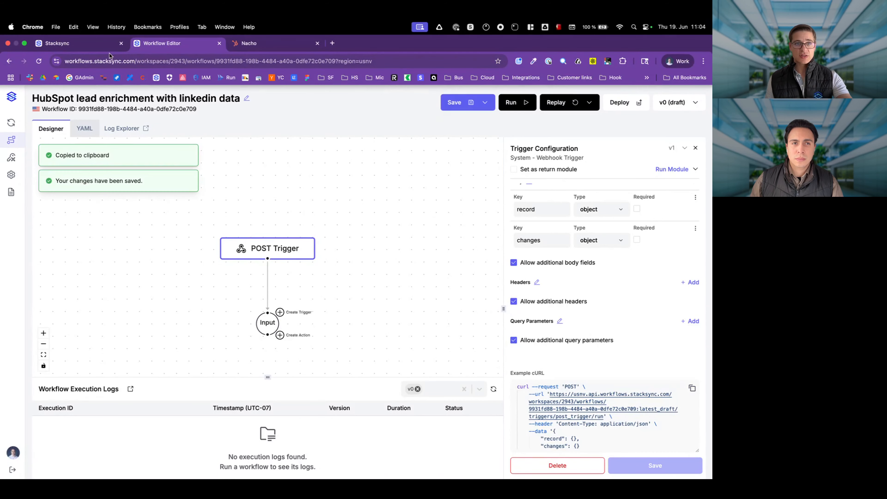
pyautogui.click(95, 46)
# Step: Swap in the enrichment workflow's webhook cURL, sending <<record>> and changes placeholders as the data
pyautogui.click(389, 409)
pyautogui.moveTo(389, 408); pyautogui.dragTo(249, 393)
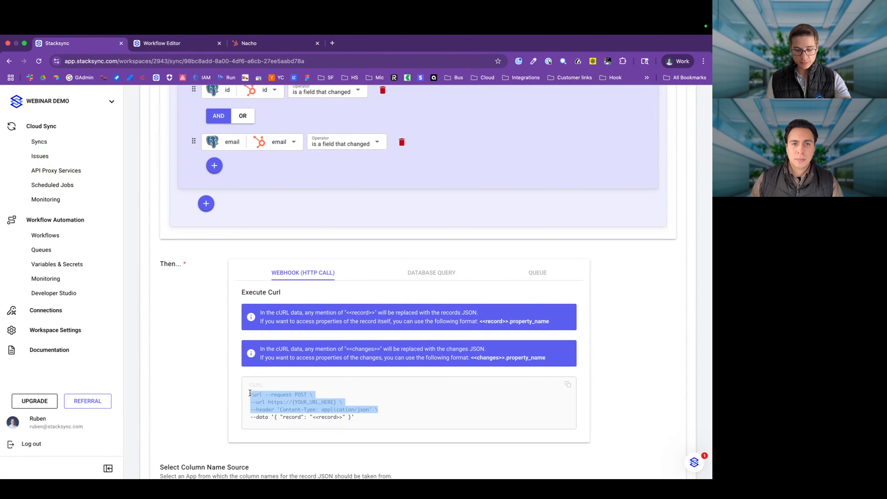
pyautogui.press('super+v')
pyautogui.scroll(-4, 246, 393)
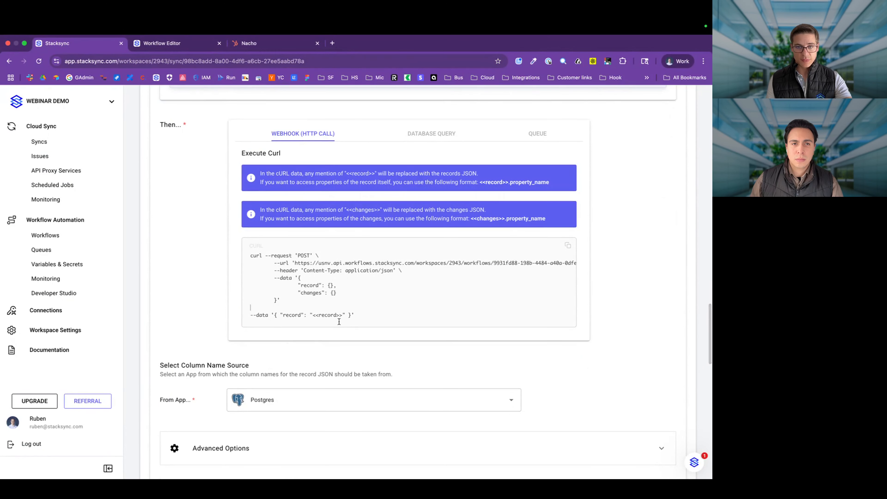
pyautogui.moveTo(352, 312)
pyautogui.mouseDown()
pyautogui.moveTo(320, 315)
pyautogui.moveTo(346, 315)
pyautogui.mouseUp()
pyautogui.press('BackSpace')
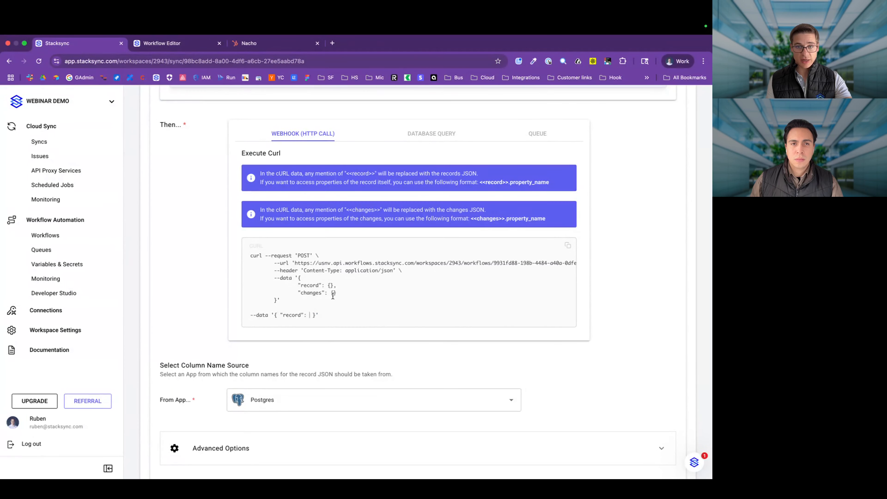
pyautogui.press('super+v')
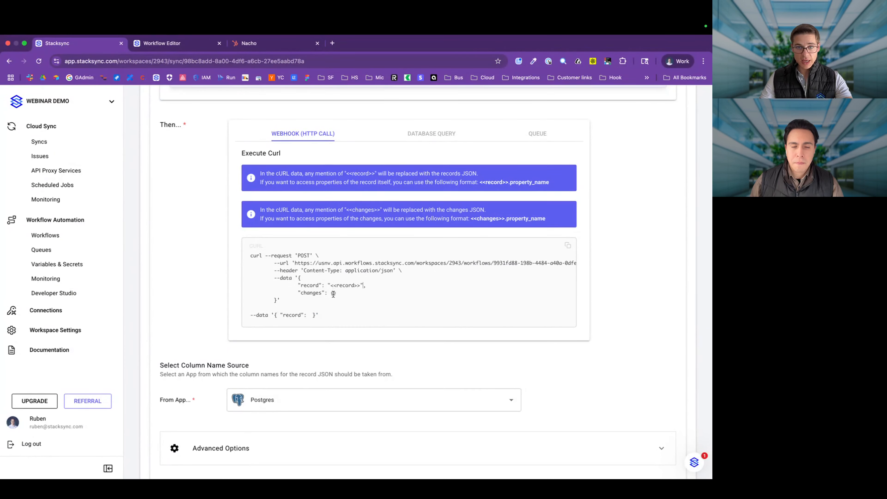
pyautogui.press('super+v')
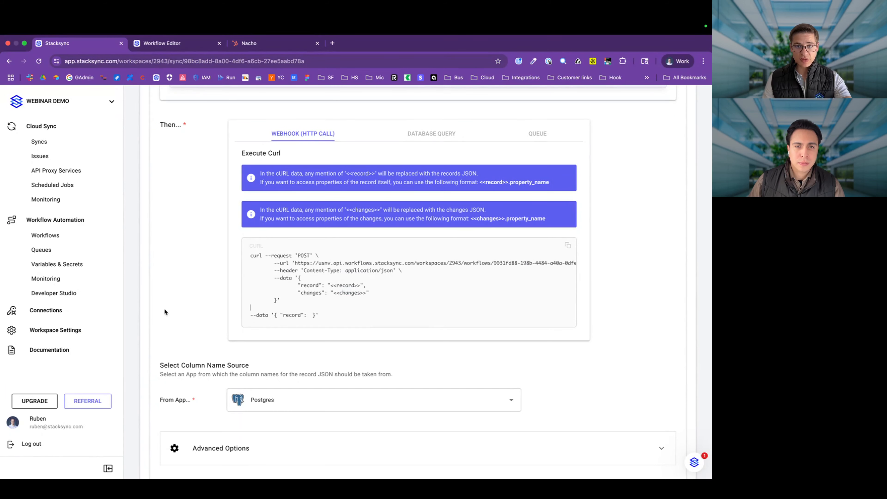
pyautogui.moveTo(340, 319); pyautogui.dragTo(247, 314)
pyautogui.press('BackSpace')
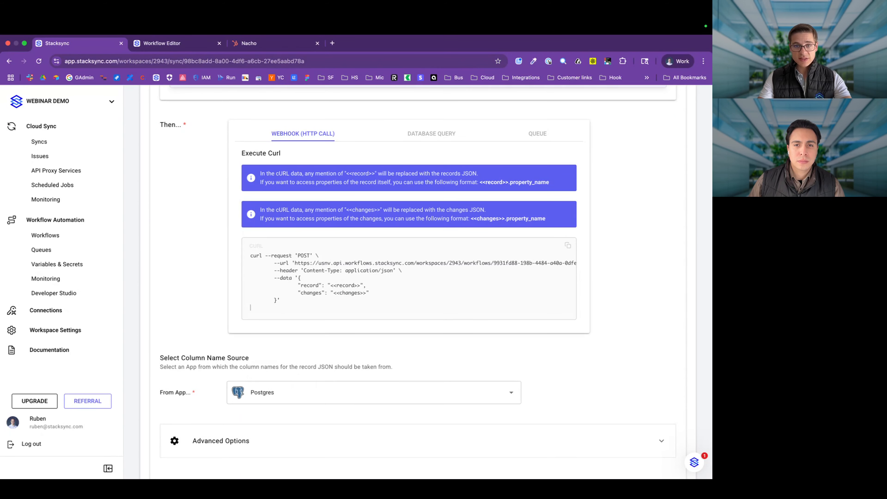
# Step: Rename the trigger to 'Enrich contacts with linkedin data'
pyautogui.scroll(10, 243, 313)
pyautogui.scroll(2, 244, 290)
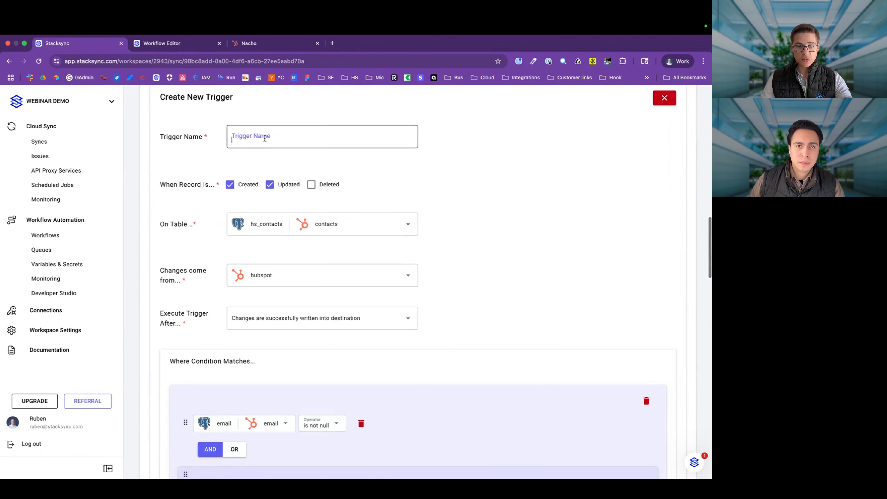
pyautogui.click(265, 137)
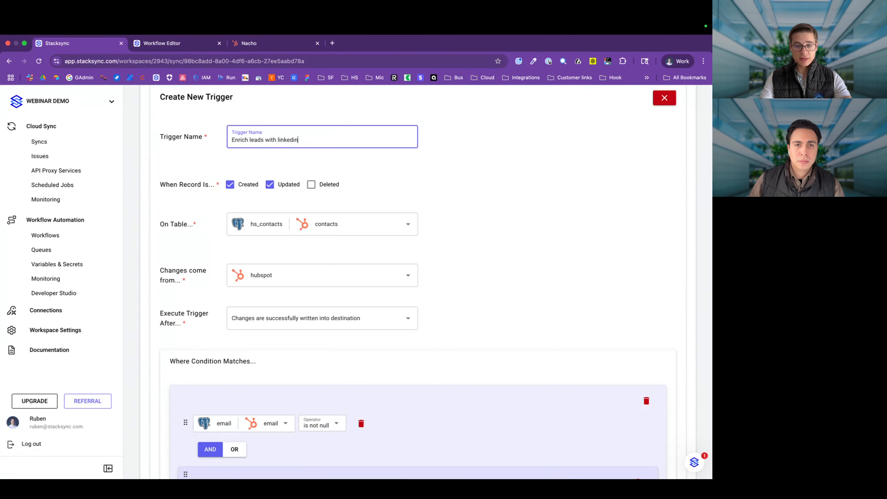
pyautogui.write('data')
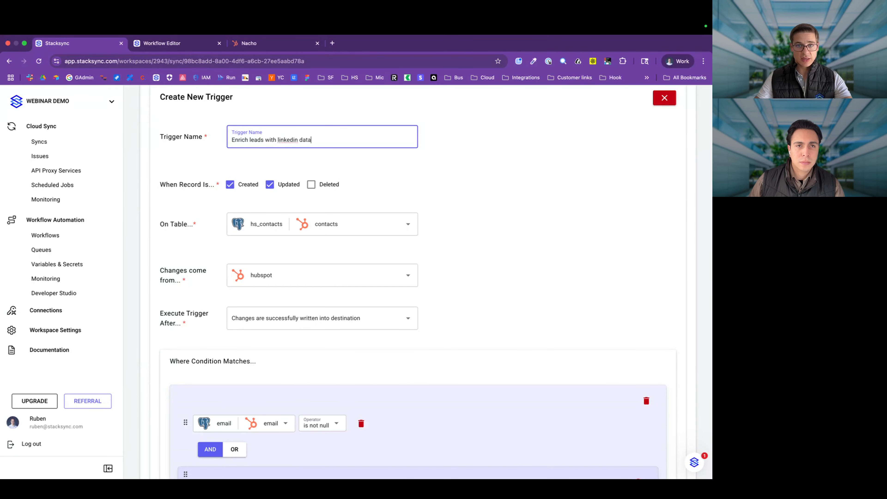
pyautogui.doubleClick(258, 140)
pyautogui.write('contacts')
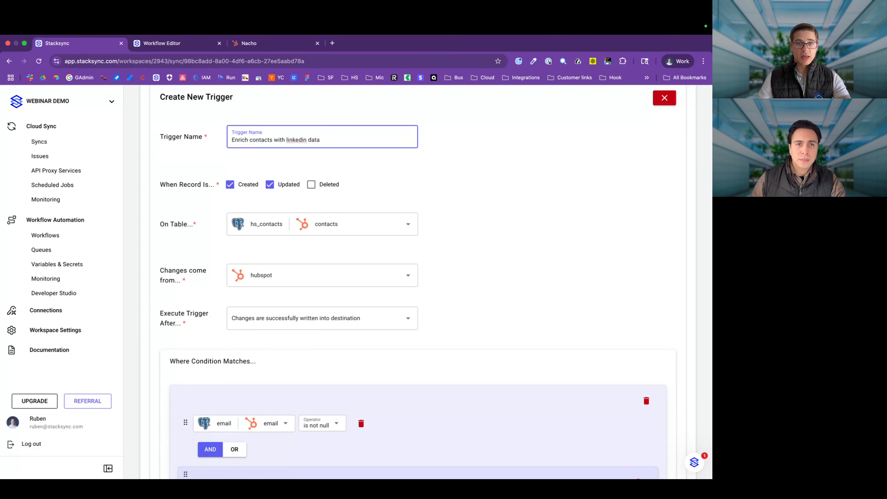
# Step: Scroll through the finished trigger form to review it, then bring up the HubSpot contact record
pyautogui.scroll(-15, 440, 330)
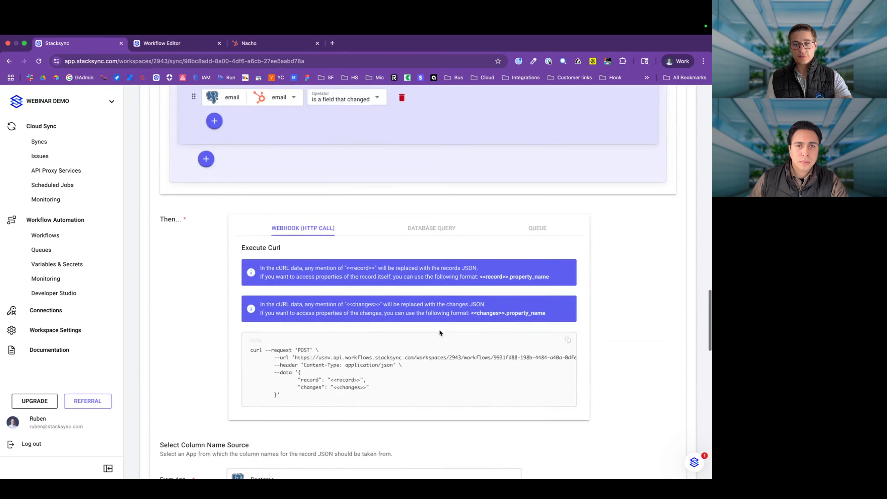
pyautogui.scroll(-1, 439, 332)
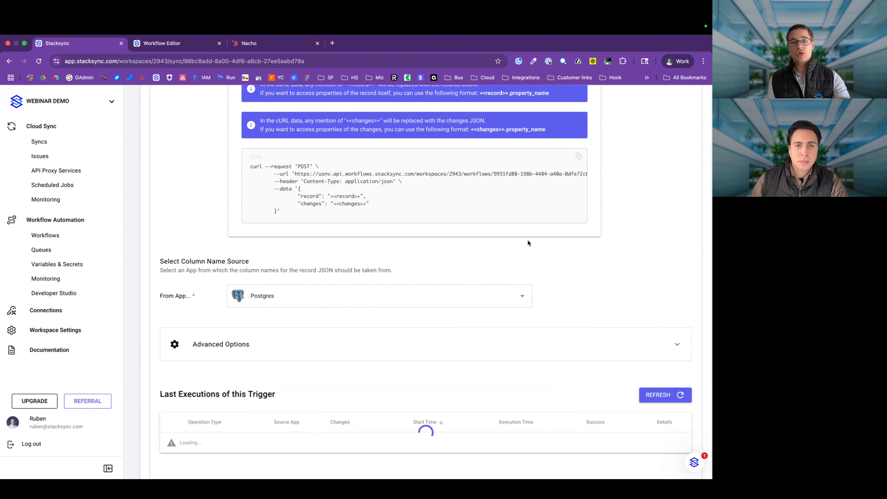
pyautogui.scroll(4, 527, 240)
pyautogui.click(260, 43)
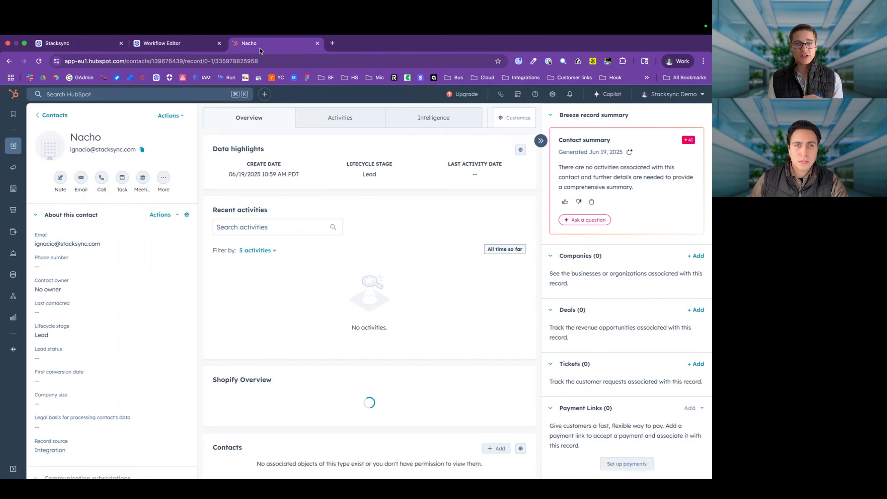
# Step: View the Enrich Contacts With Linkedin Data trigger's details on the sync page, cross-checking the workflow editor
pyautogui.click(182, 45)
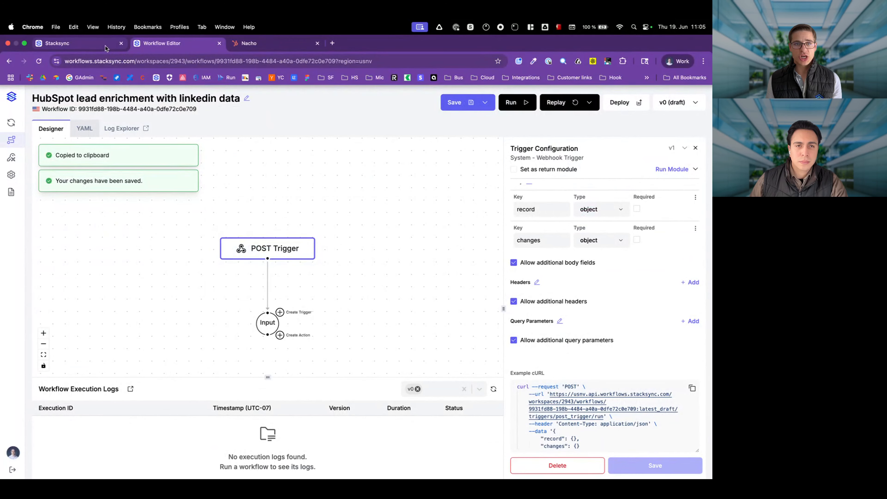
pyautogui.click(107, 48)
pyautogui.scroll(10, 328, 197)
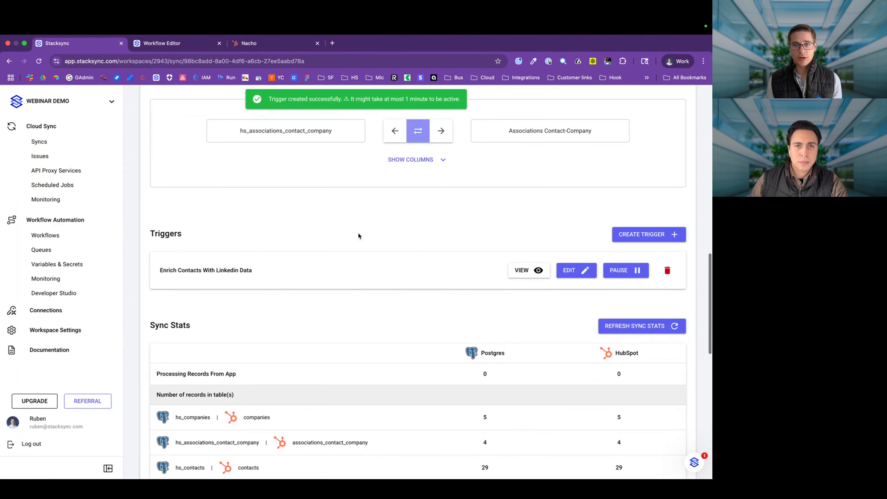
pyautogui.click(520, 268)
pyautogui.scroll(-5, 522, 271)
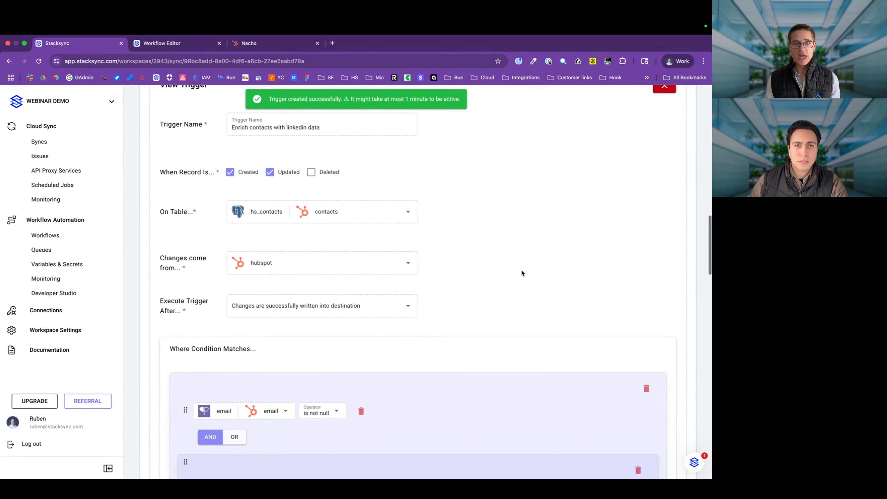
pyautogui.click(171, 43)
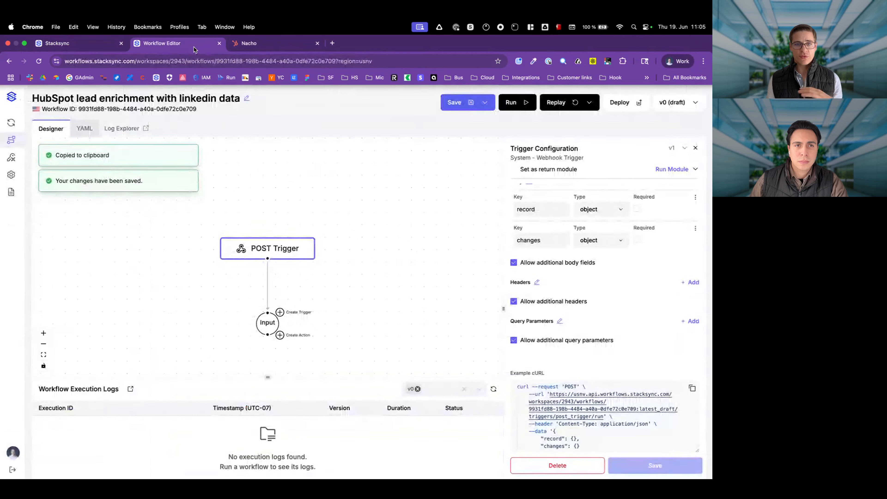
pyautogui.scroll(-3, 320, 321)
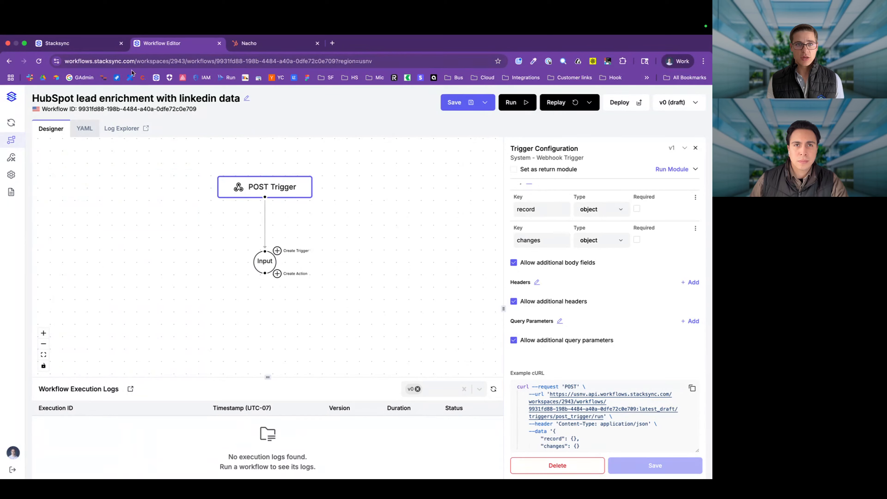
pyautogui.click(97, 43)
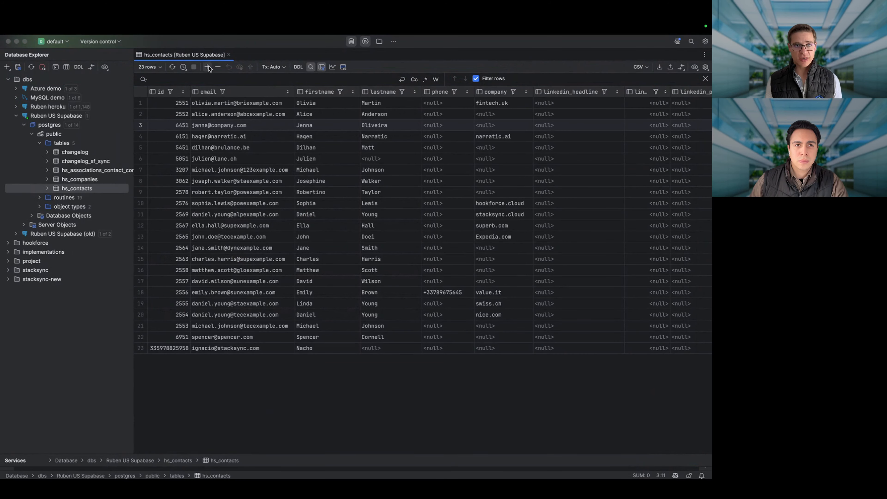
# Step: Add row 24 to hs_contacts, filling only its email cell with the contact's e-mail address
pyautogui.click(207, 67)
pyautogui.hscroll(-10, 235, 357)
pyautogui.click(219, 362)
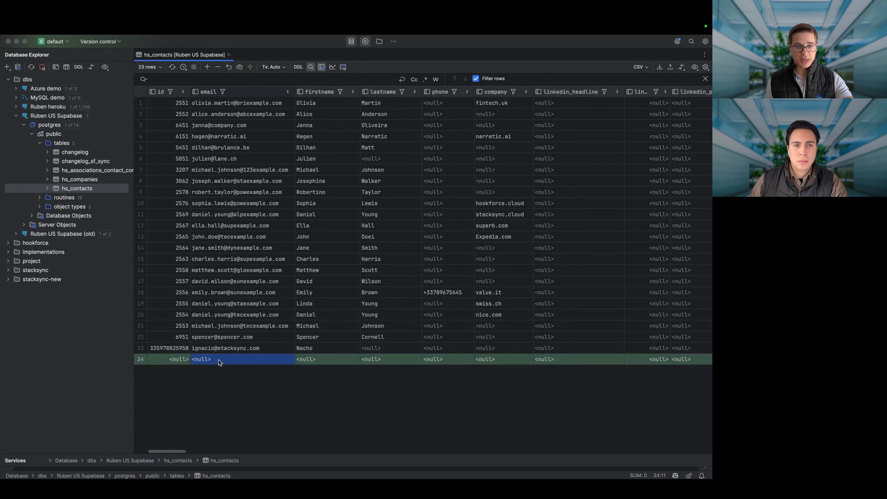
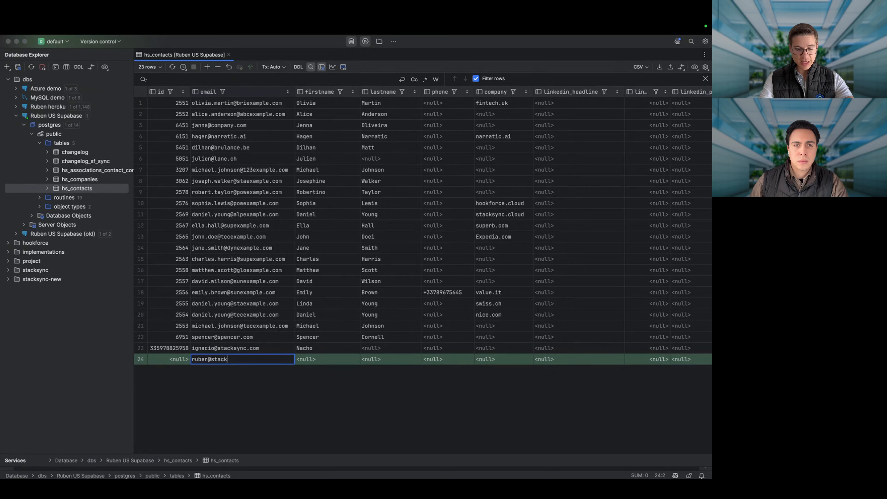
pyautogui.press('Tab')
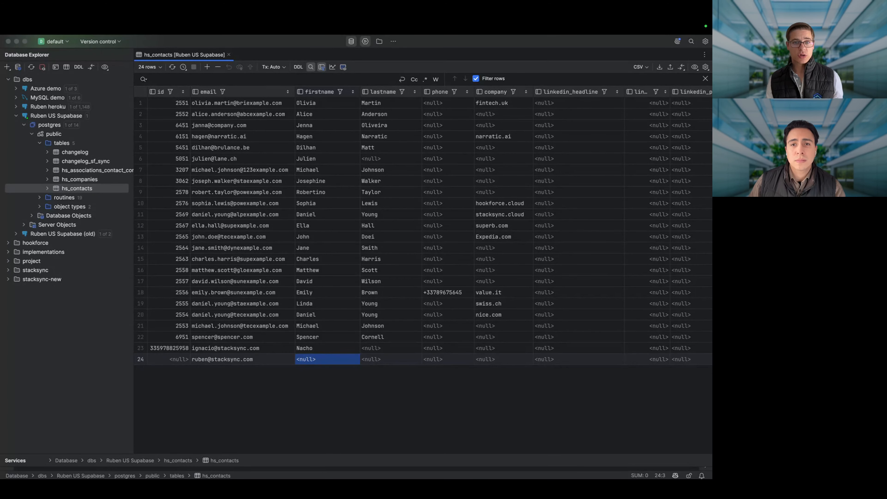
pyautogui.press('super+Tab')
pyautogui.click(260, 47)
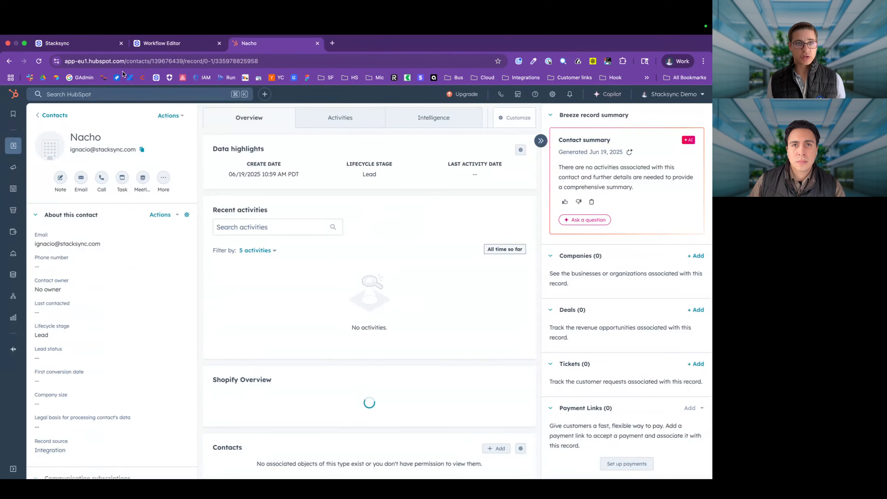
# Step: Return from the contact record to All contacts, now listing 24 records
pyautogui.click(63, 116)
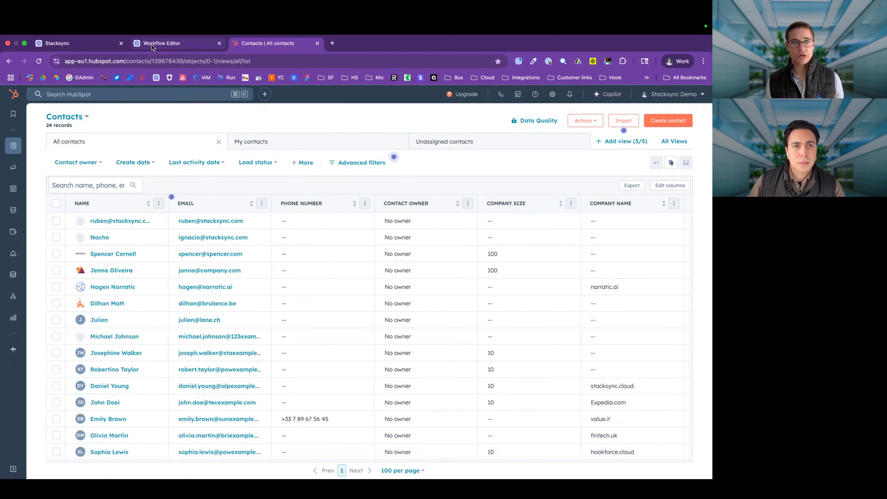
pyautogui.click(97, 47)
# Step: Refresh the trigger's Last Executions three times; it still reports never executed
pyautogui.scroll(4, 316, 416)
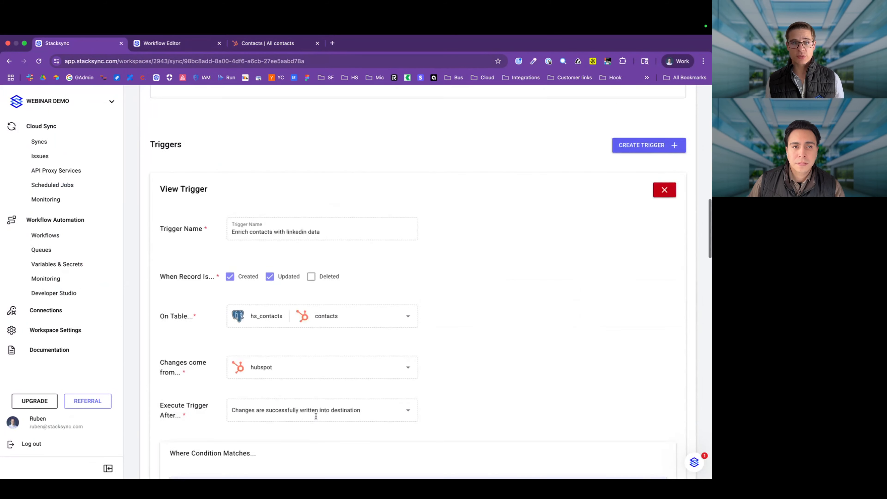
pyautogui.scroll(-12, 316, 416)
pyautogui.scroll(-15, 315, 414)
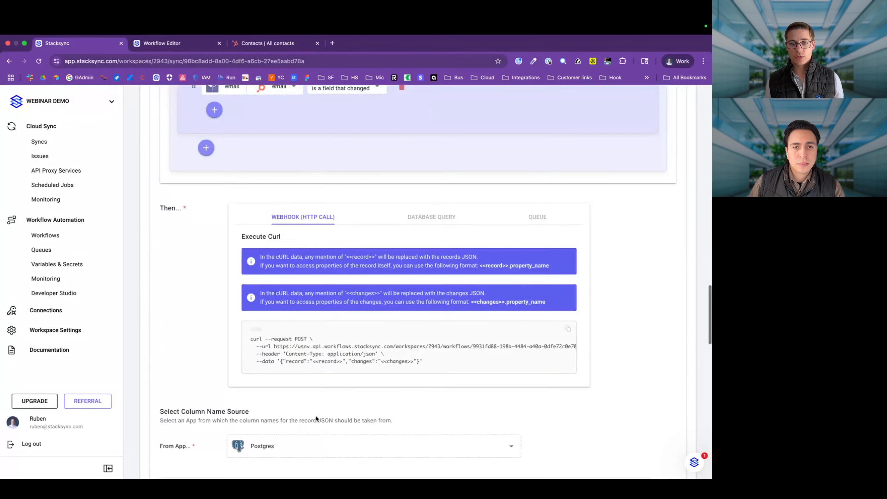
pyautogui.click(648, 233)
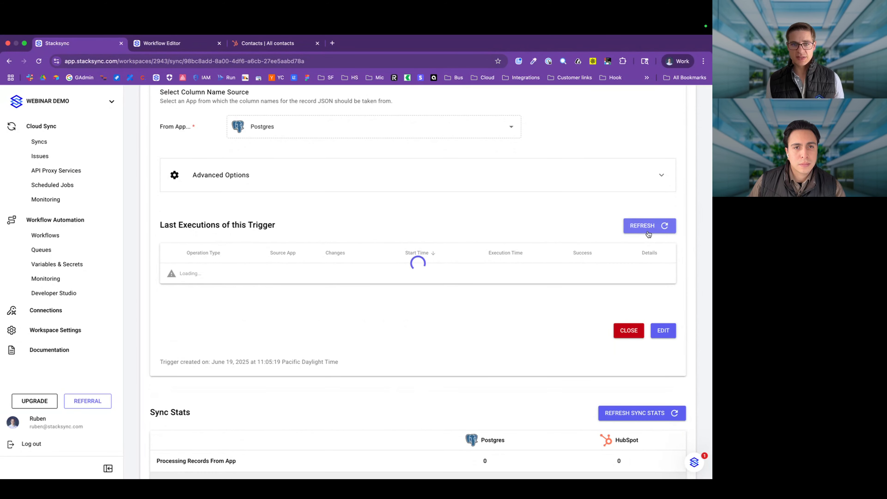
pyautogui.click(644, 231)
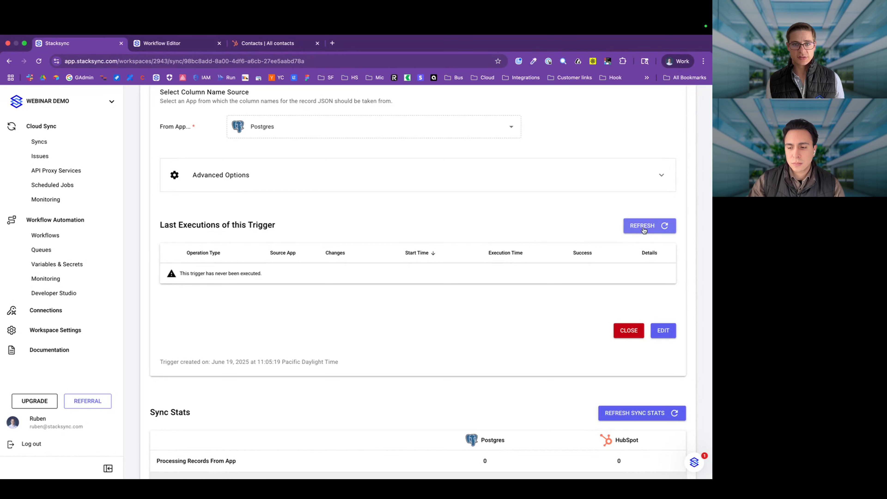
pyautogui.click(644, 231)
pyautogui.scroll(10, 482, 149)
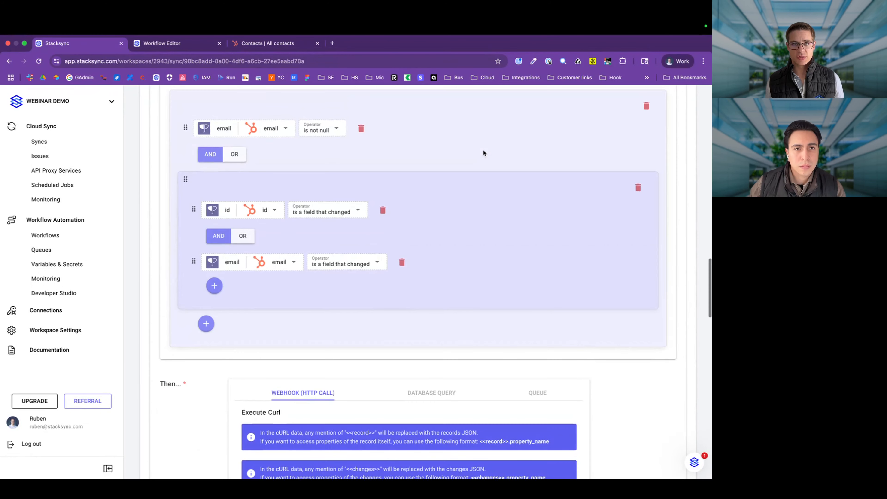
# Step: Switch the trigger's nested id/email condition group from AND to OR and save the changes
pyautogui.scroll(-5, 483, 152)
pyautogui.scroll(6, 484, 153)
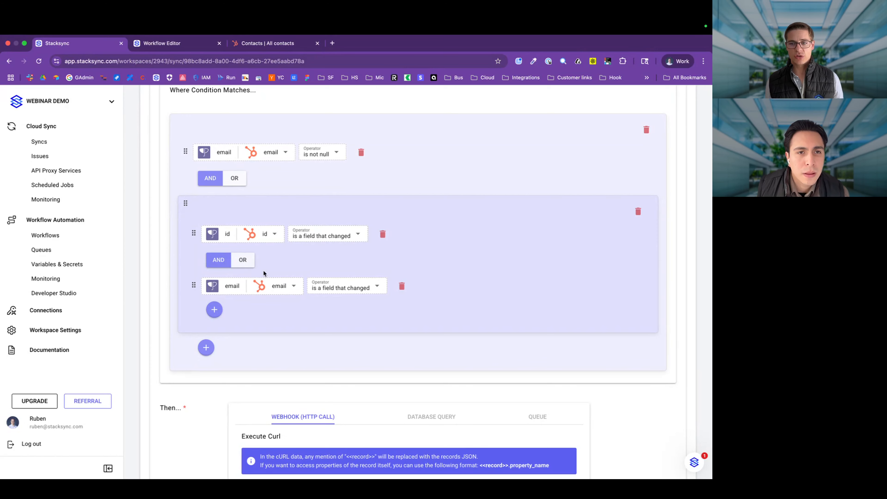
pyautogui.scroll(-10, 263, 270)
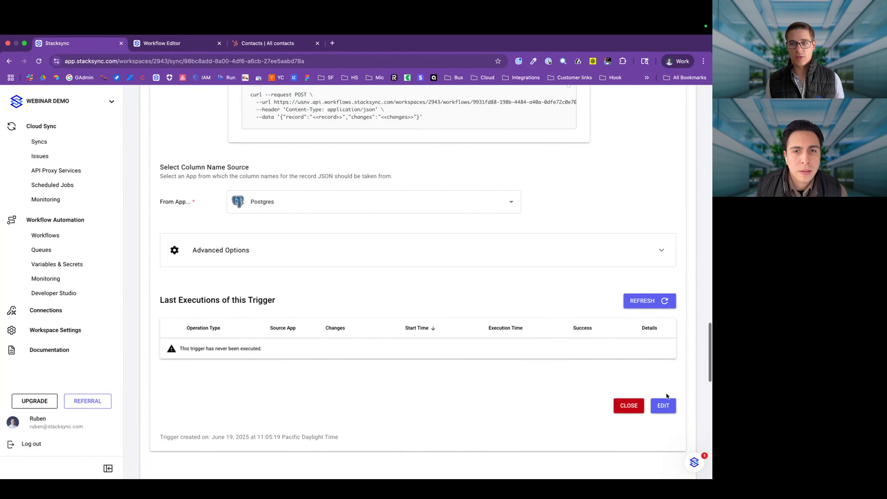
pyautogui.click(663, 406)
pyautogui.scroll(13, 353, 335)
pyautogui.scroll(-3, 345, 339)
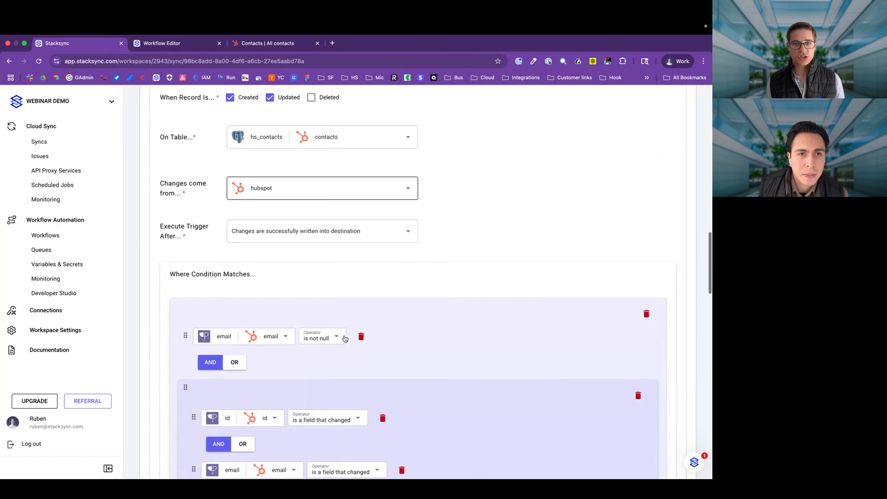
pyautogui.scroll(-4, 345, 338)
pyautogui.click(251, 318)
pyautogui.scroll(-2, 350, 332)
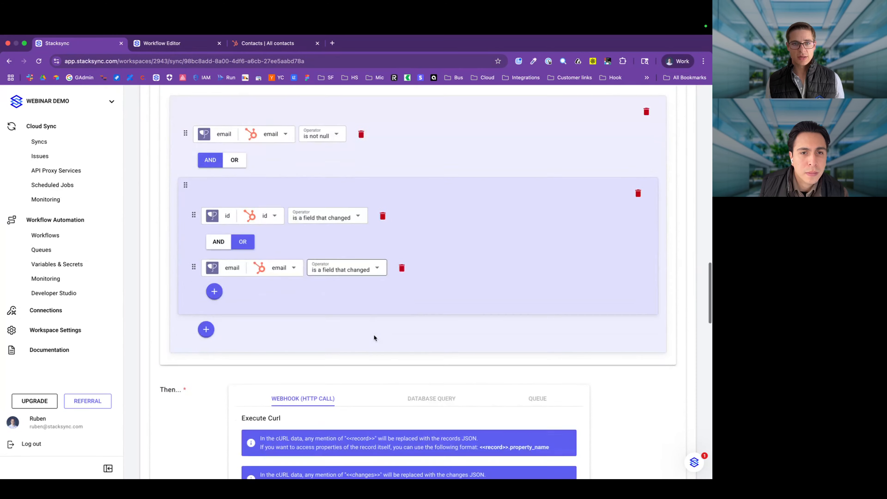
pyautogui.scroll(-10, 374, 335)
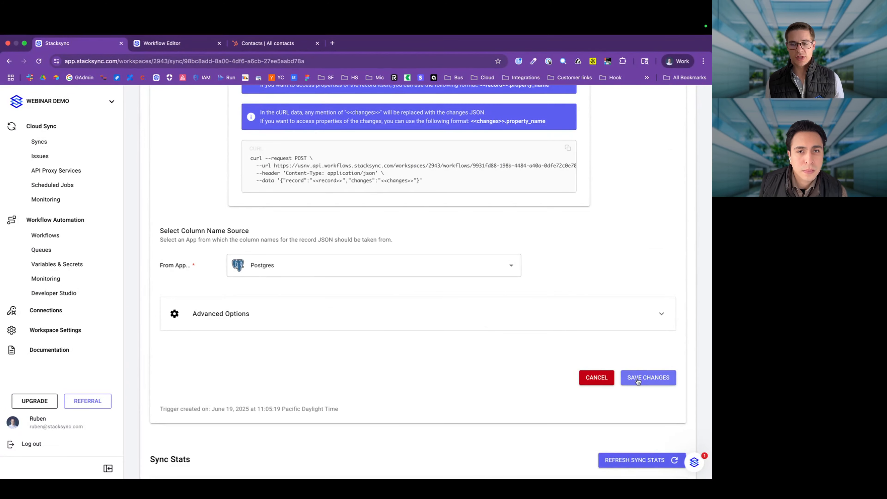
pyautogui.click(637, 378)
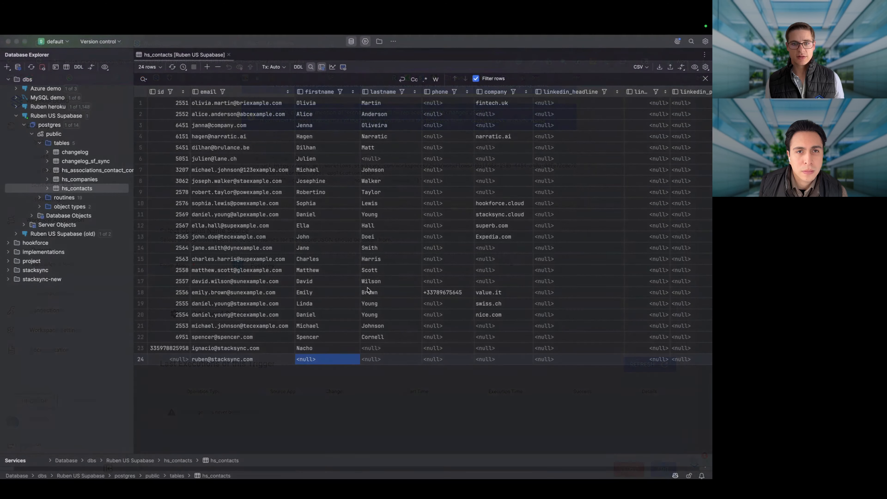
# Step: Delete the email-only test row and re-insert it as a fresh row with the same e-mail address
pyautogui.click(254, 361)
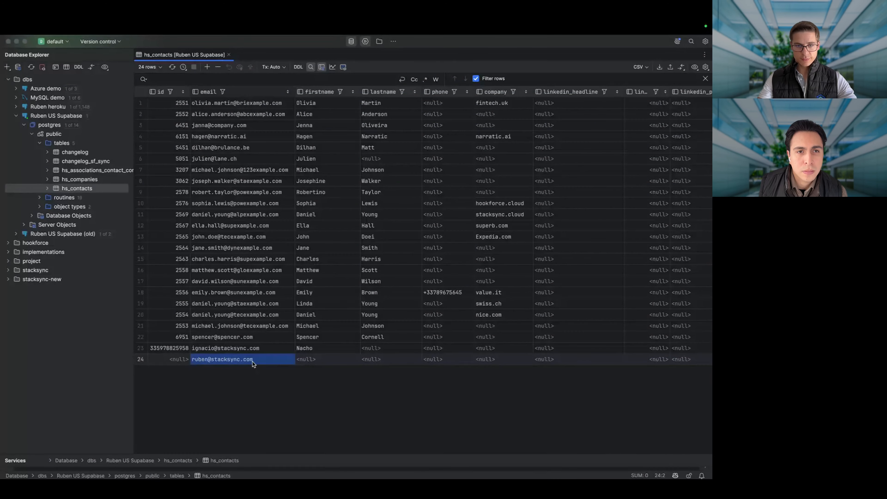
pyautogui.press('Return')
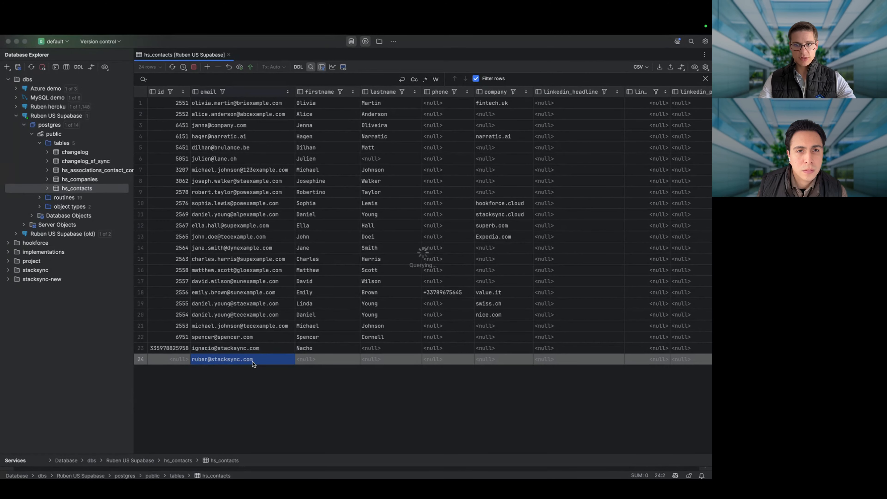
pyautogui.click(208, 67)
pyautogui.click(234, 363)
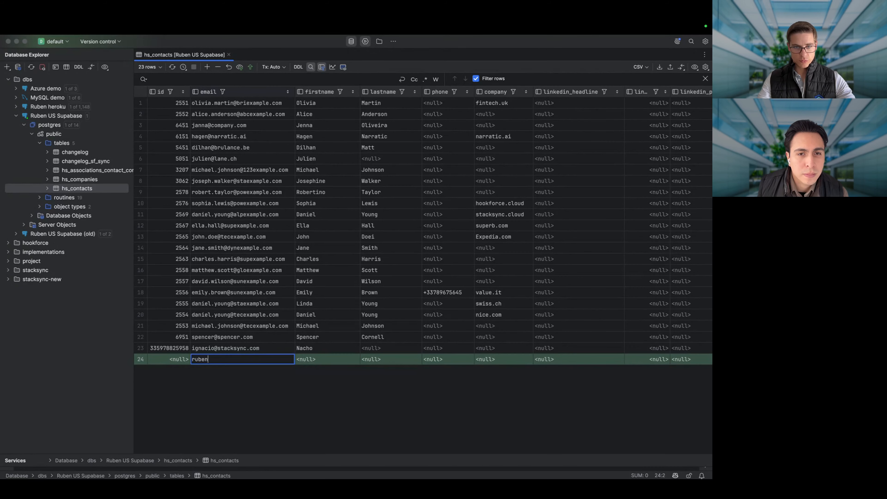
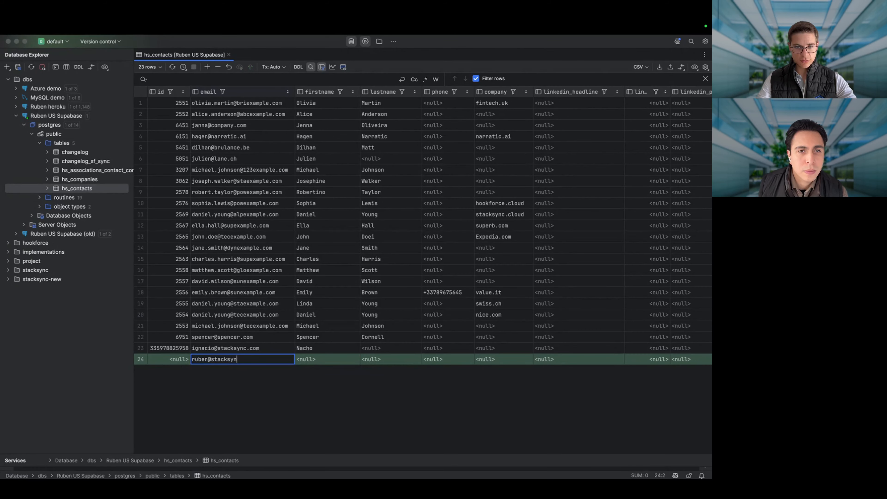
pyautogui.press('Tab')
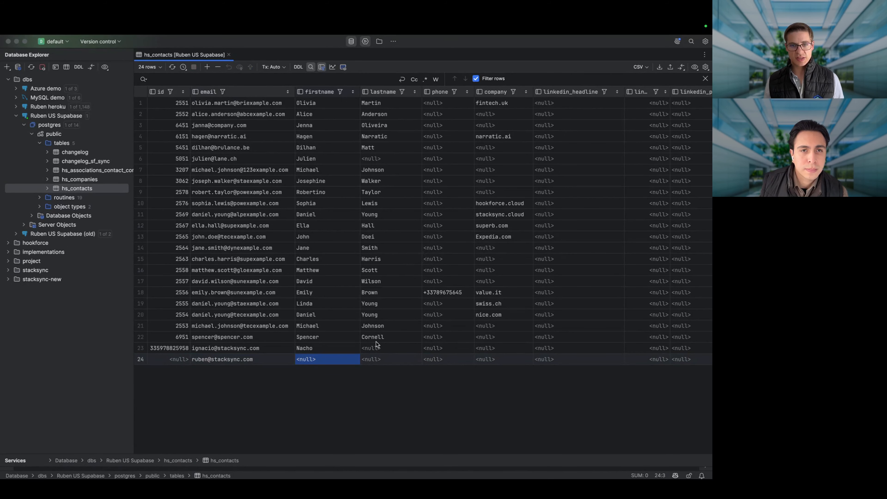
pyautogui.press('super+Tab')
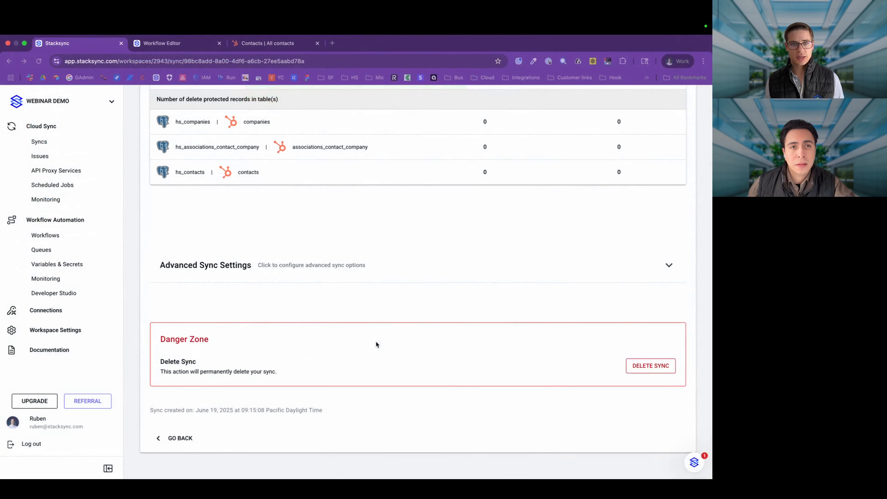
# Step: Reload HubSpot contacts and confirm the trigger lists one successful HubSpot Created Record execution
pyautogui.click(292, 43)
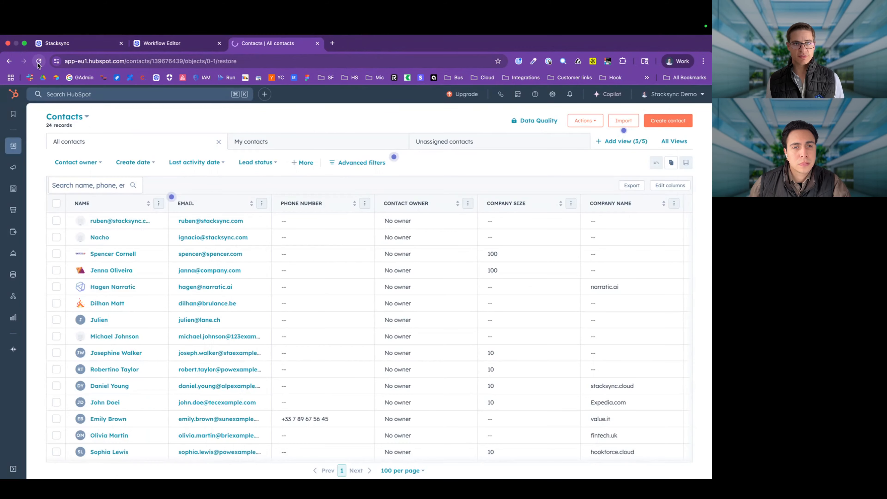
pyautogui.press('super+r')
pyautogui.click(80, 43)
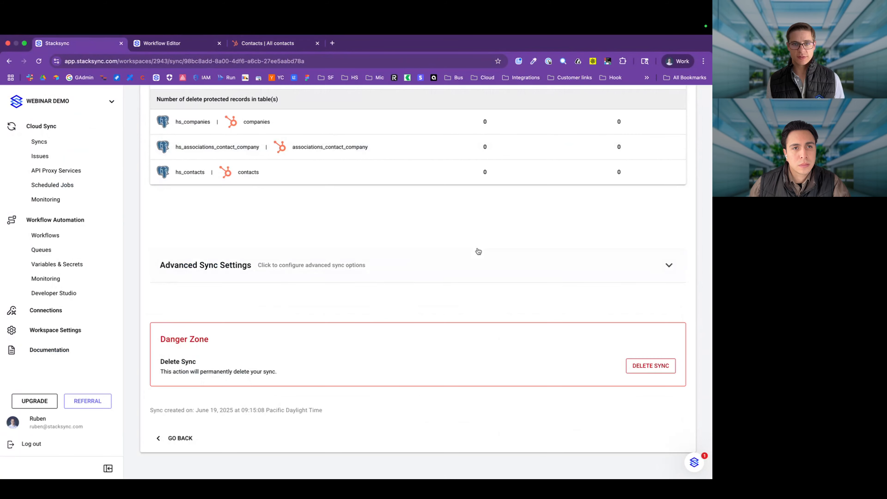
pyautogui.scroll(10, 475, 252)
pyautogui.click(534, 417)
pyautogui.scroll(-10, 455, 272)
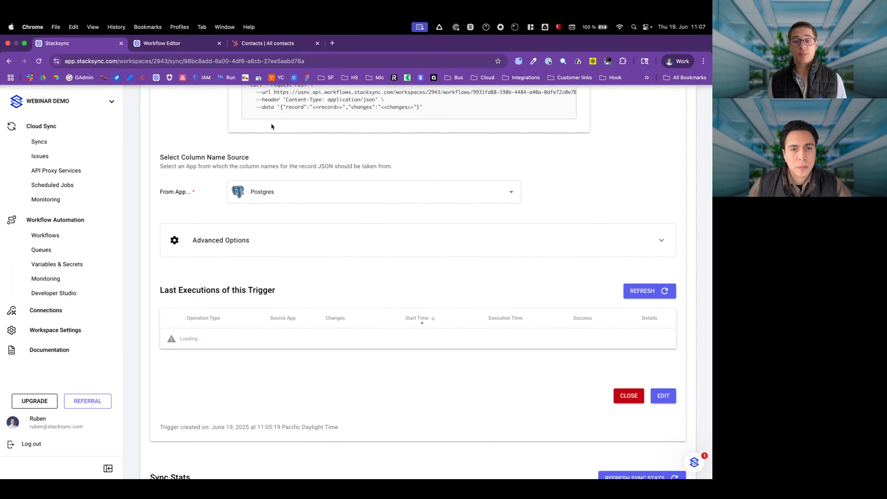
pyautogui.hscroll(3, 656, 314)
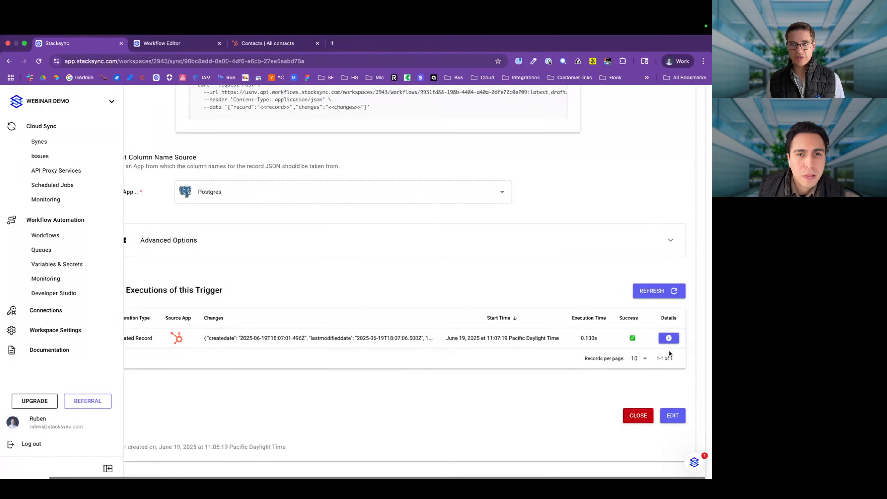
pyautogui.click(197, 44)
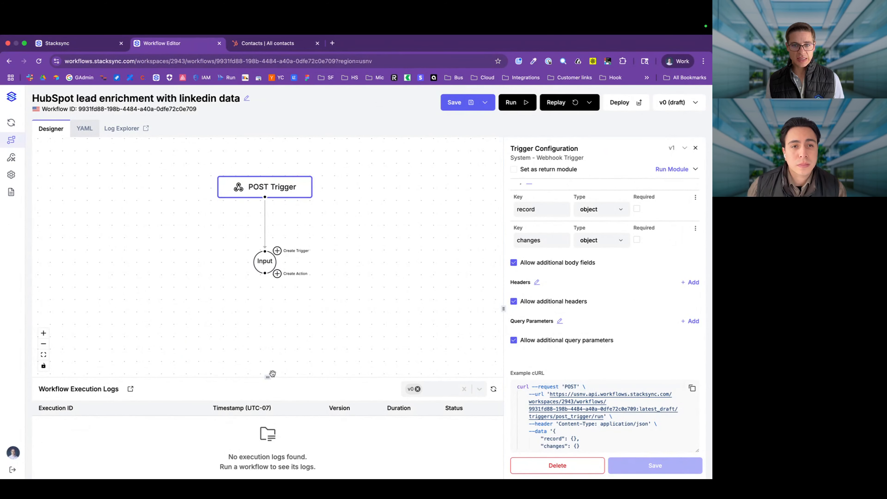
# Step: Open the POST Trigger output's Execution Log and read the new contact's record and changes JSON
pyautogui.moveTo(269, 374); pyautogui.dragTo(267, 334)
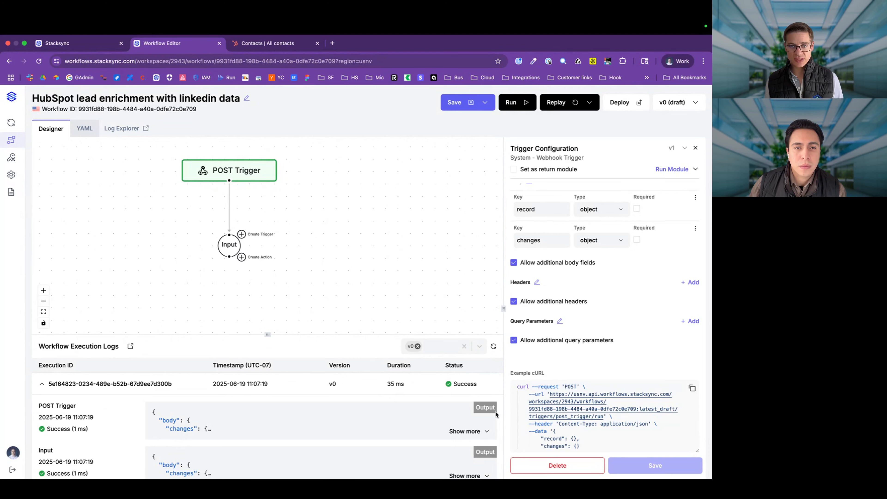
pyautogui.scroll(-3, 617, 362)
pyautogui.click(586, 380)
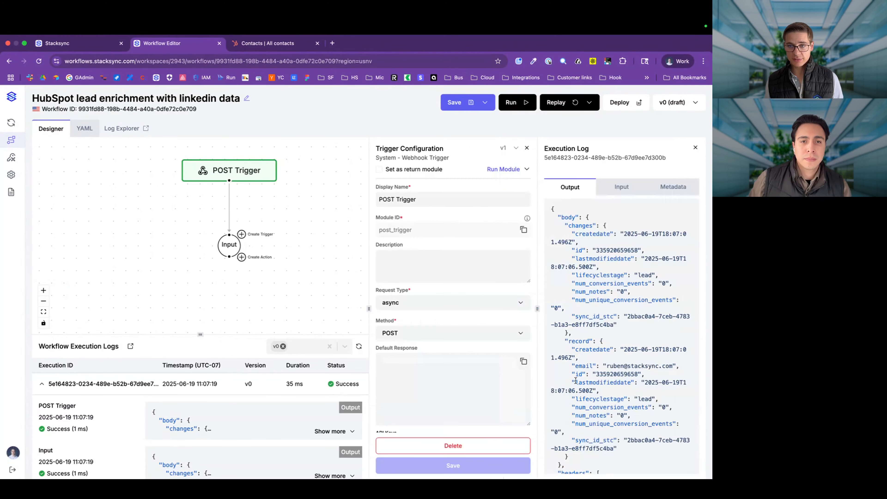
pyautogui.moveTo(369, 309); pyautogui.dragTo(255, 308)
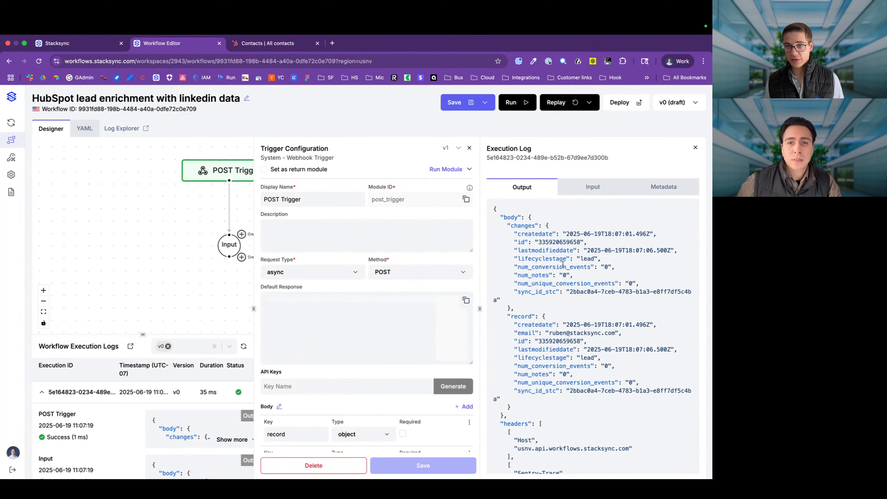
pyautogui.scroll(-1, 555, 341)
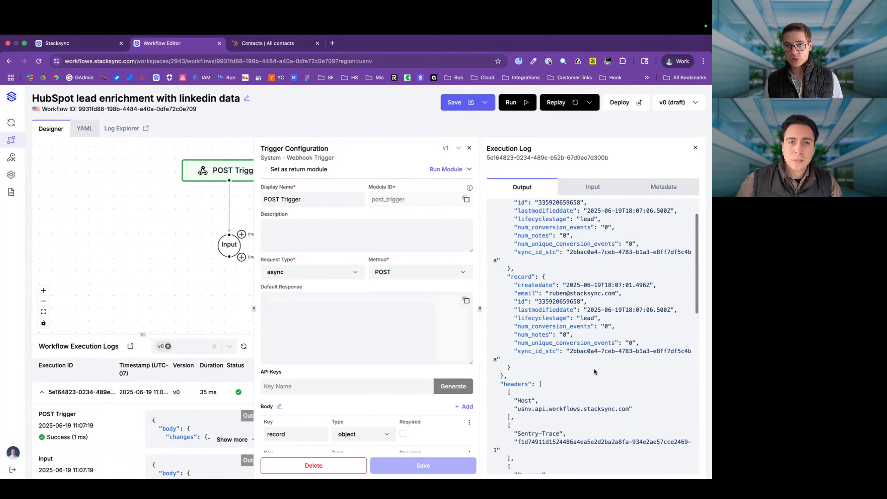
pyautogui.moveTo(623, 296); pyautogui.dragTo(503, 275)
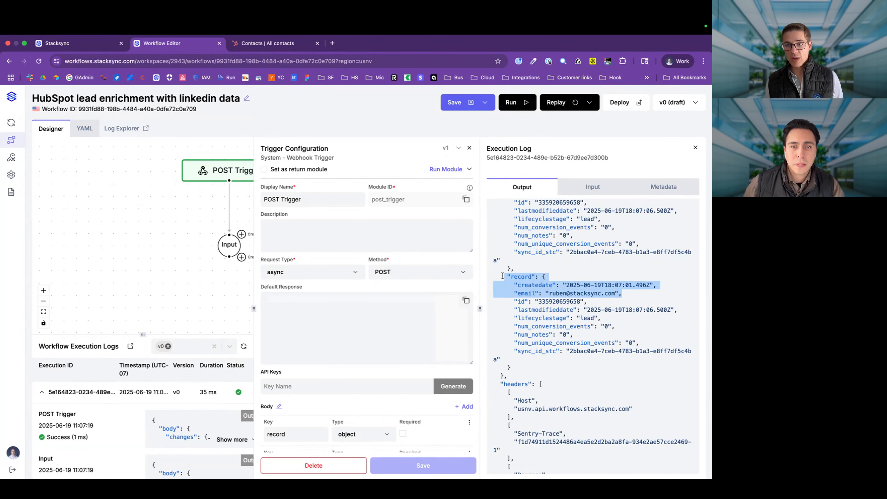
pyautogui.click(526, 294)
pyautogui.moveTo(223, 272); pyautogui.dragTo(158, 263)
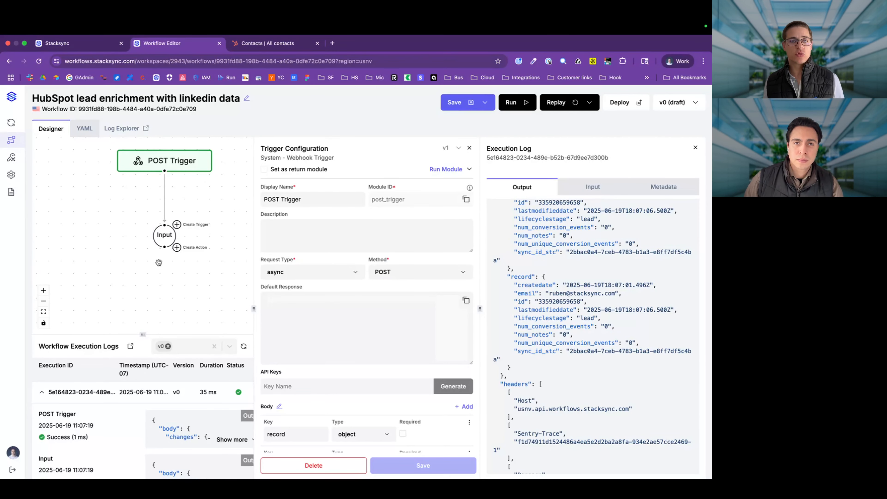
pyautogui.press('super+Tab')
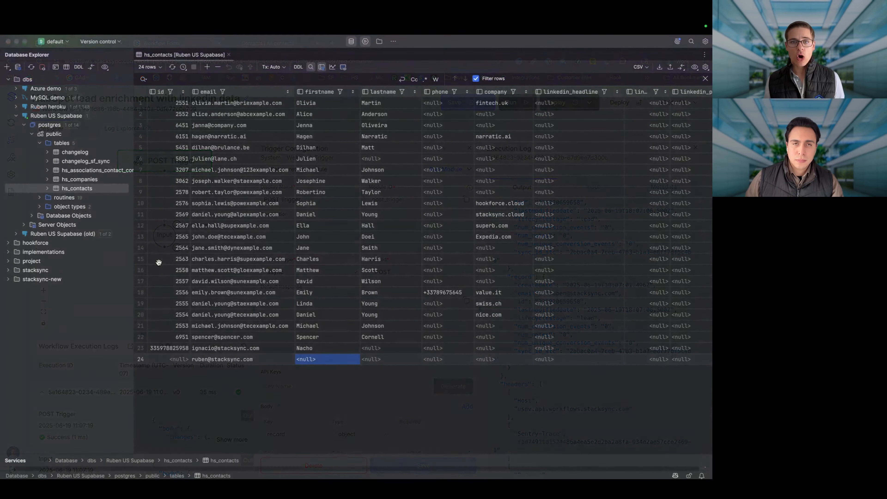
pyautogui.hscroll(5, 470, 186)
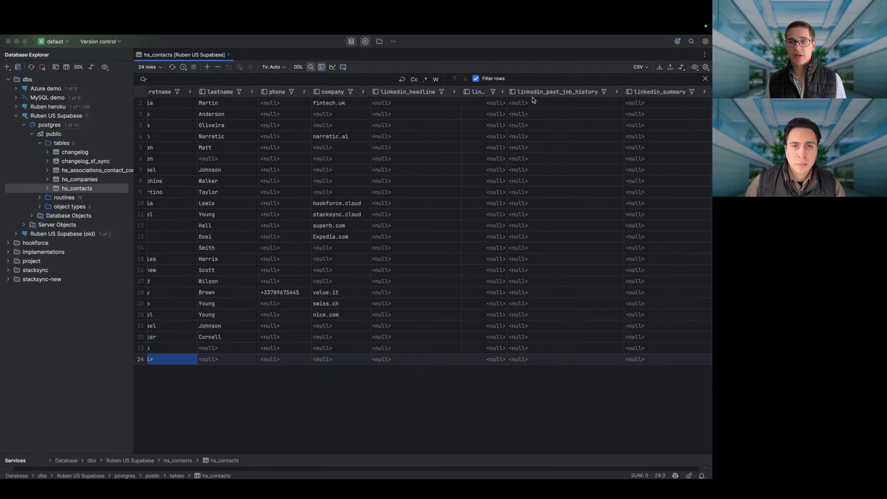
pyautogui.hscroll(5, 534, 101)
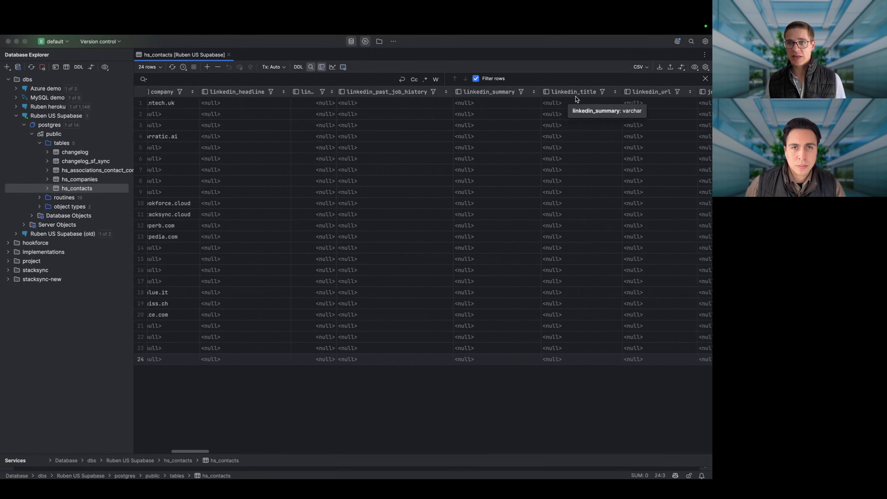
pyautogui.hscroll(2, 575, 97)
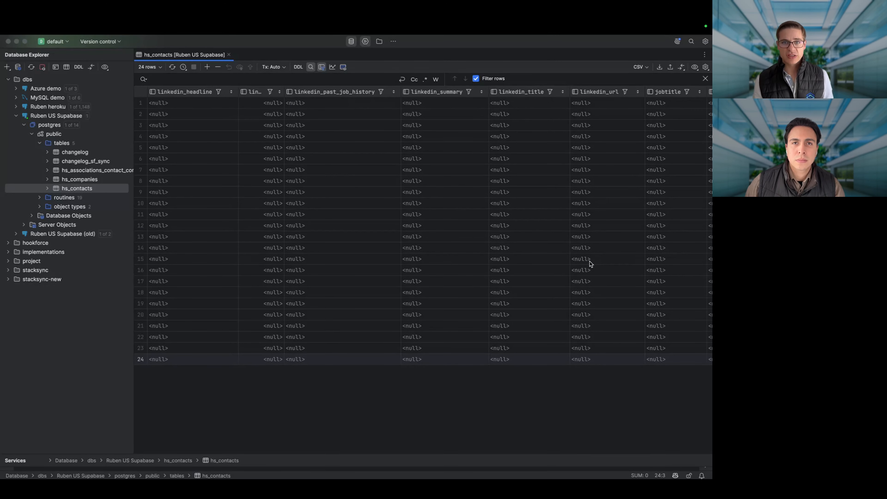
pyautogui.hscroll(-3, 341, 164)
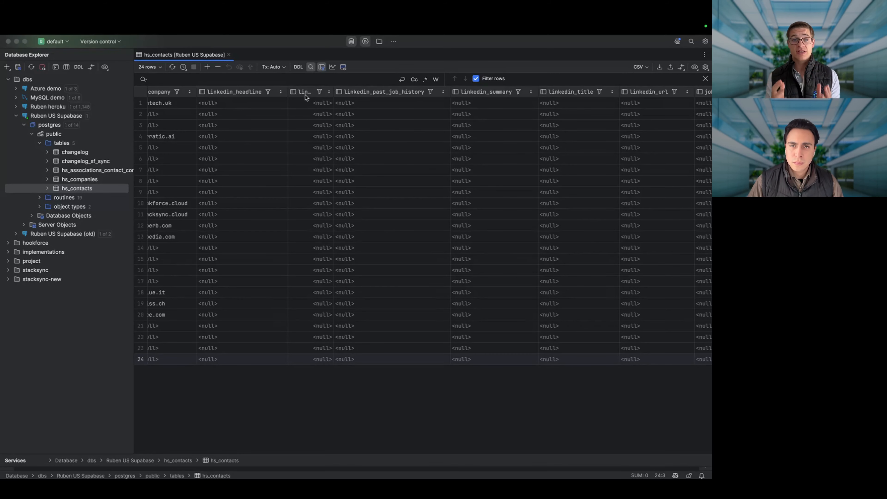
pyautogui.press('super+Tab')
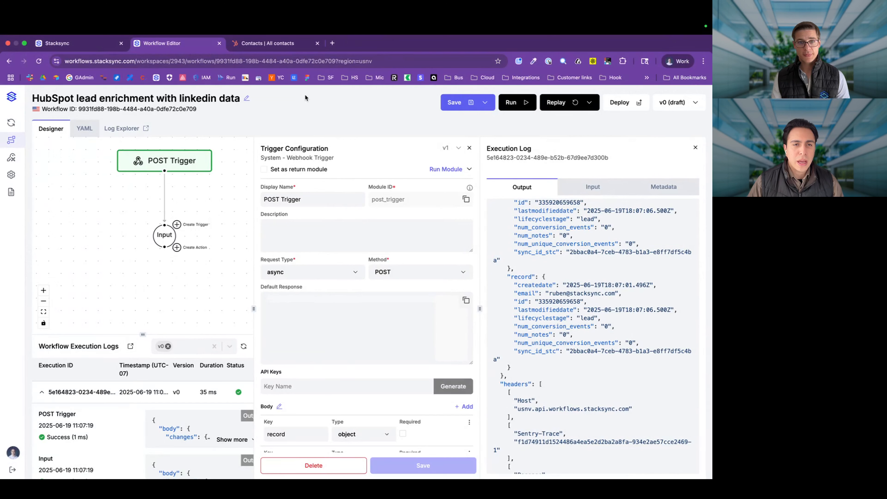
# Step: Use Create Action under the Input node to add a New Module to the lead enrichment workflow
pyautogui.hscroll(1, 226, 272)
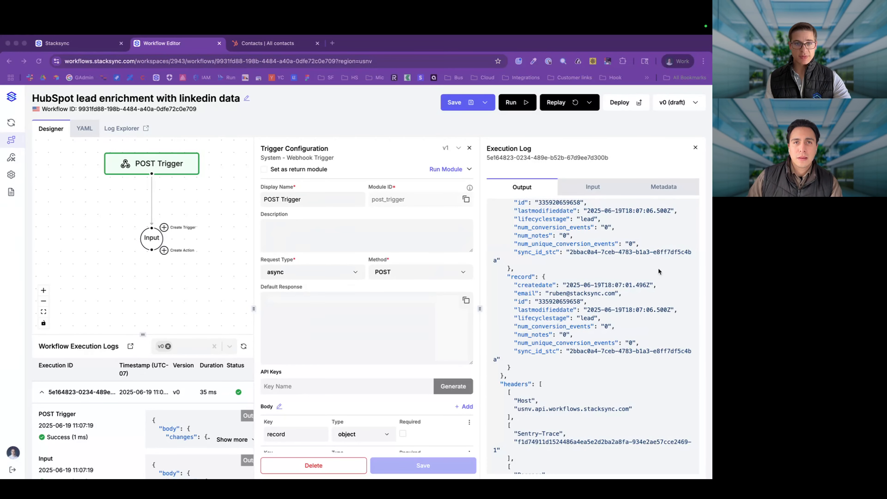
pyautogui.click(230, 263)
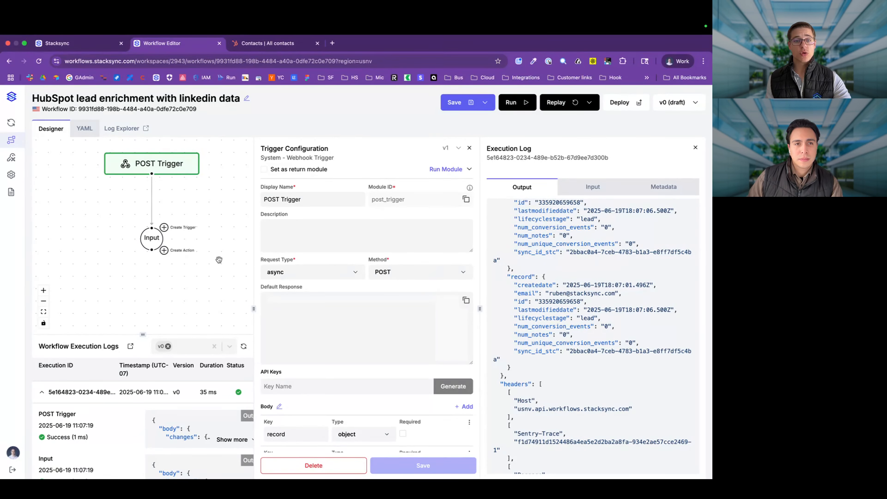
pyautogui.click(164, 251)
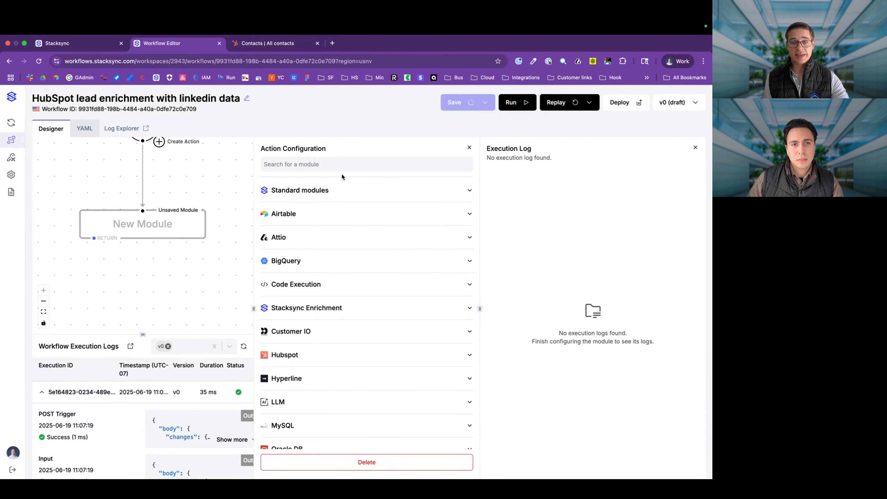
# Step: Add an Enrich Records step 'get linkedin contact profile' for a Person, identified by Business Email
pyautogui.click(346, 308)
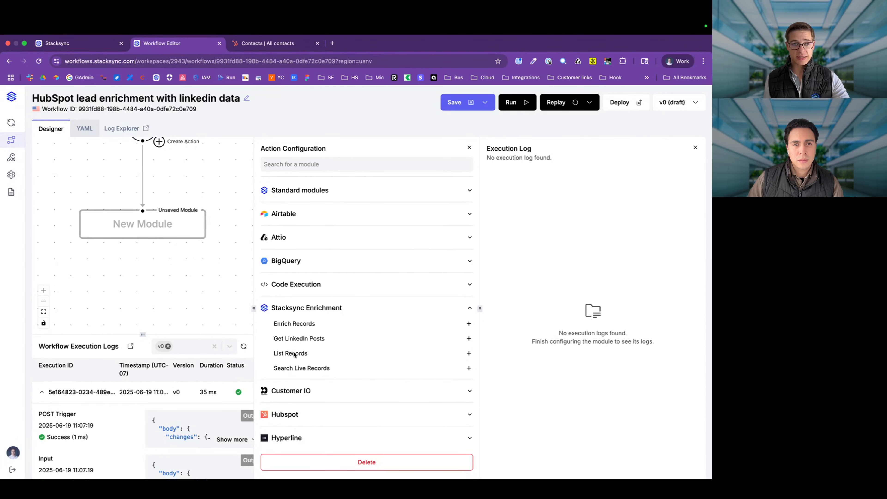
pyautogui.click(295, 325)
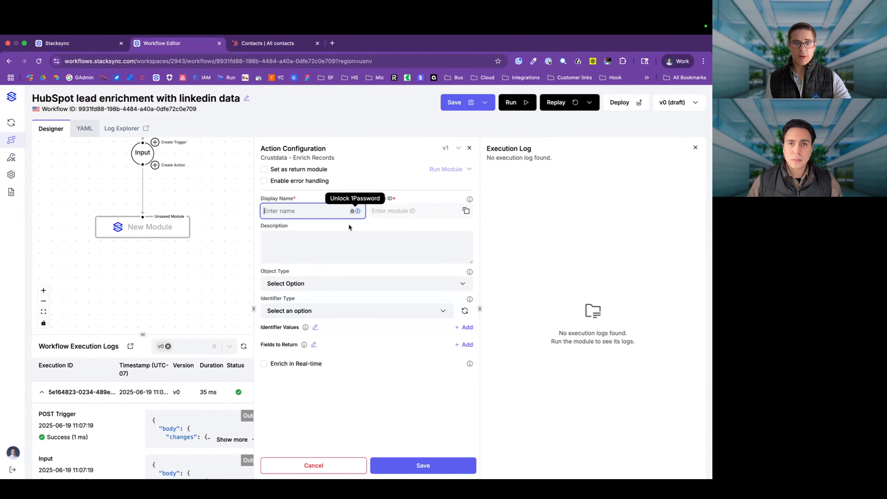
pyautogui.write('get ')
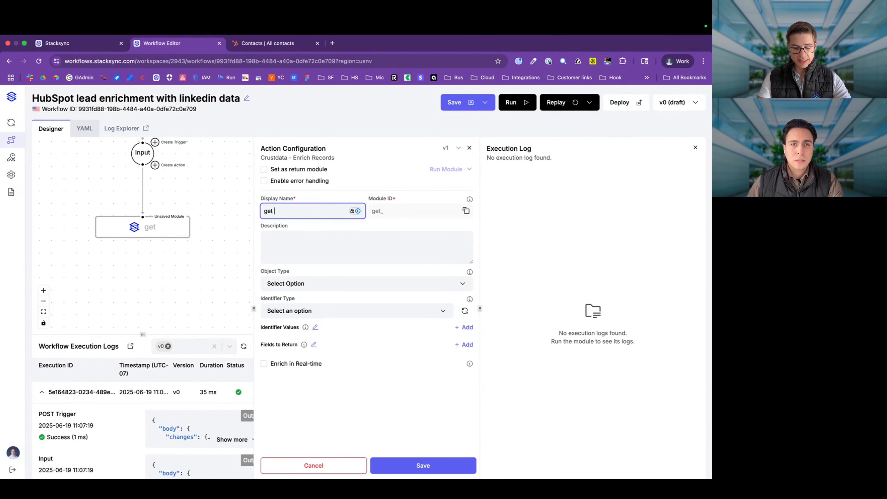
pyautogui.write('linkedin cont')
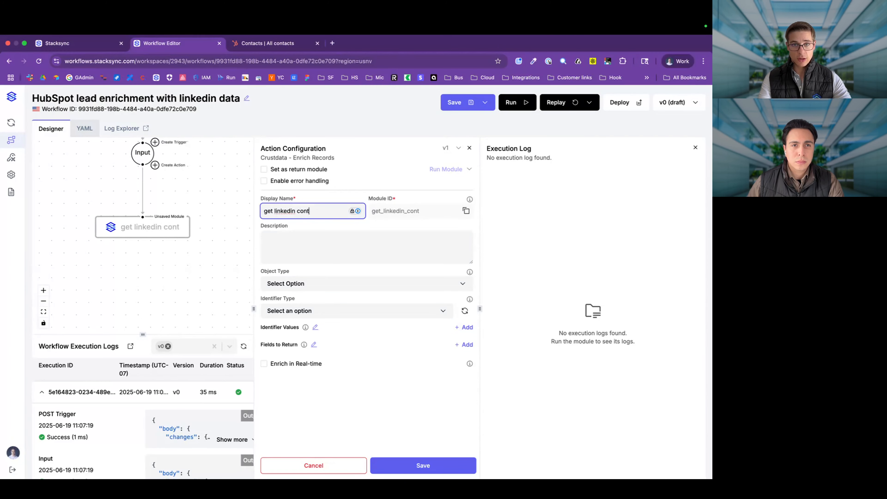
pyautogui.write('act profile')
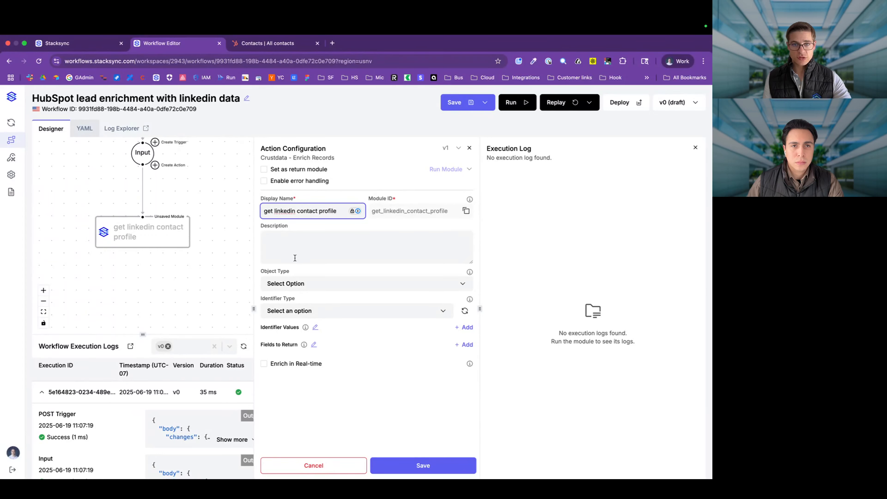
pyautogui.click(280, 282)
pyautogui.click(281, 314)
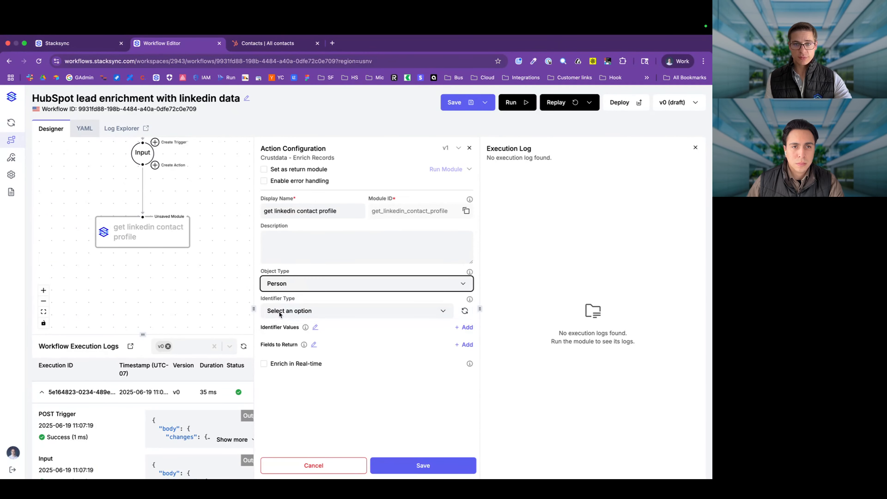
pyautogui.click(280, 311)
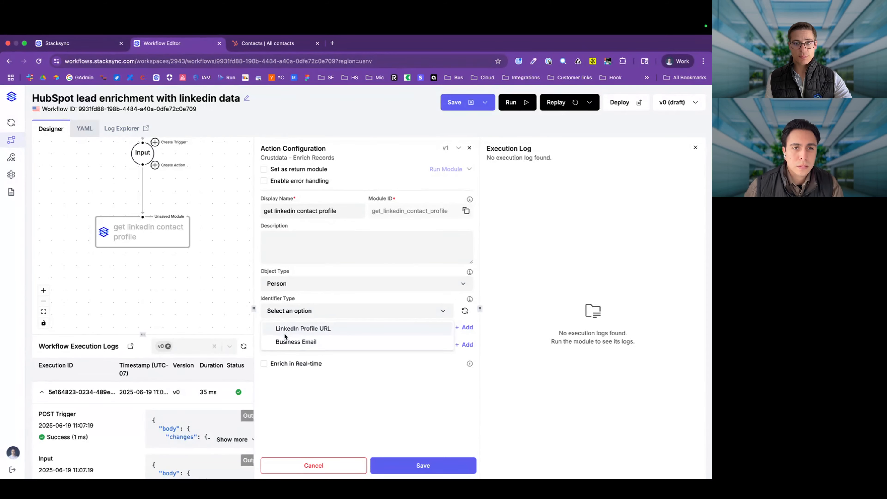
pyautogui.click(285, 337)
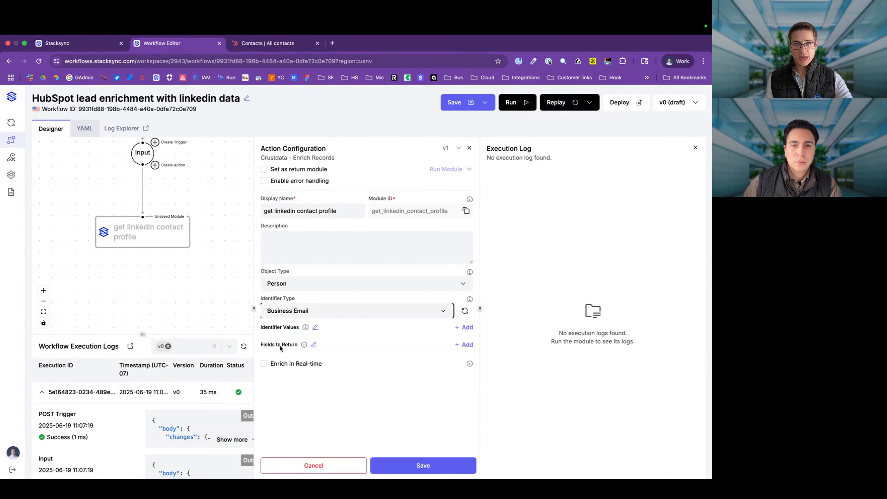
# Step: Use input.body.record.email as the identifier value with real-time enrichment, save, and test-run the step
pyautogui.click(464, 327)
pyautogui.click(355, 350)
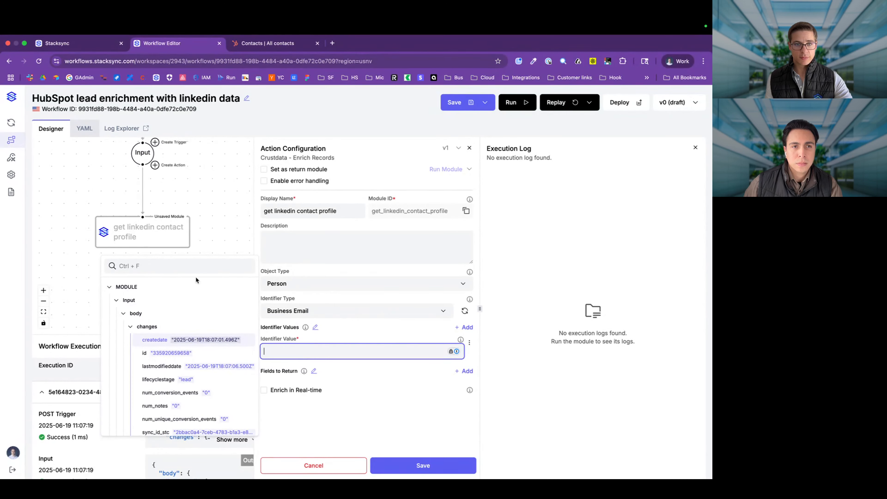
pyautogui.click(191, 269)
pyautogui.write('email')
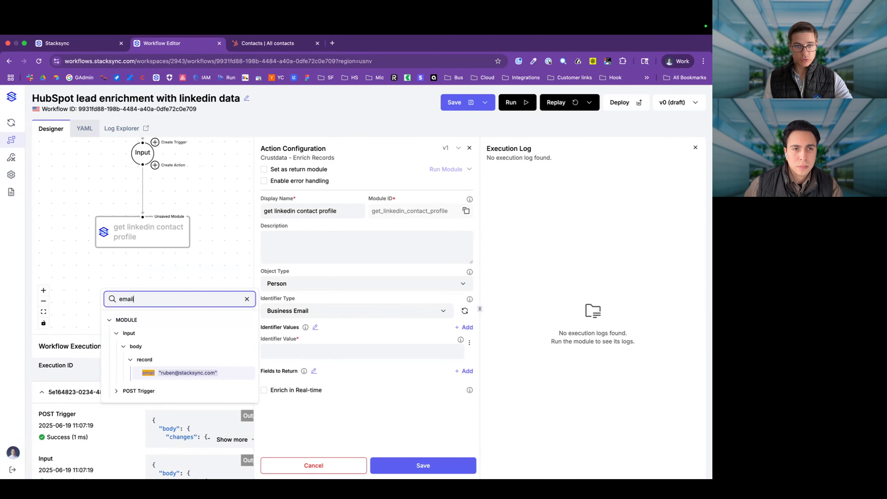
pyautogui.click(213, 373)
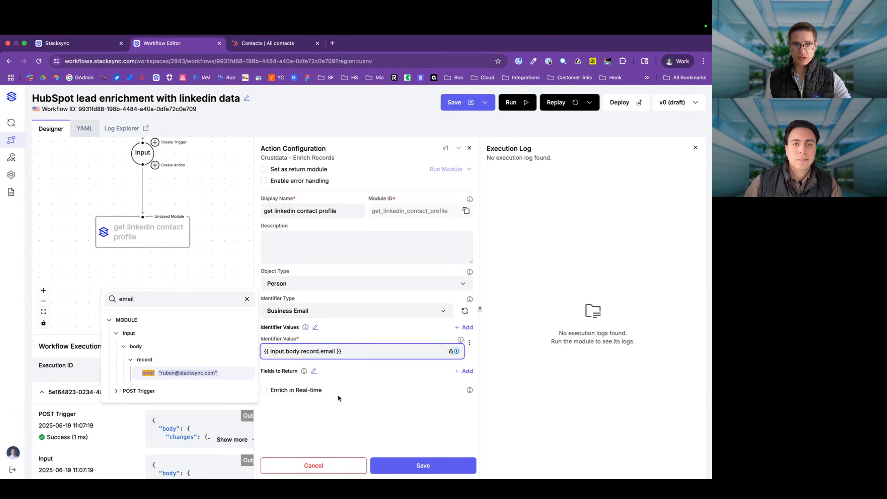
pyautogui.click(307, 393)
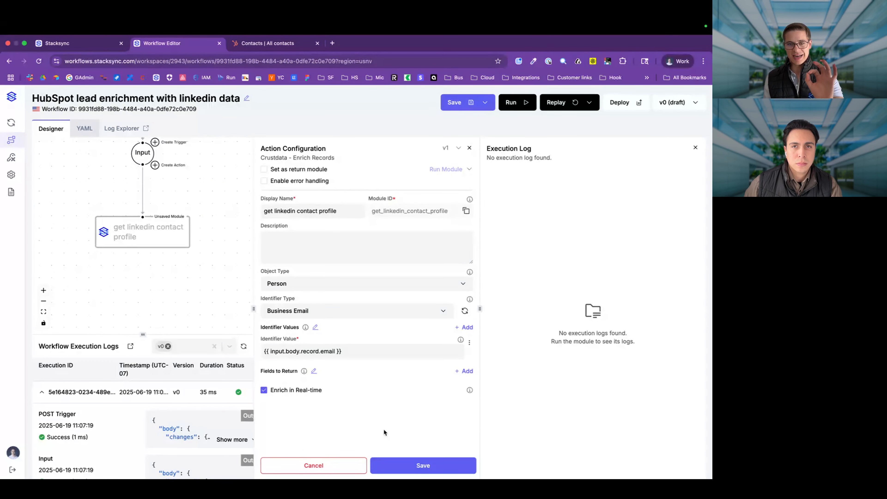
pyautogui.click(391, 470)
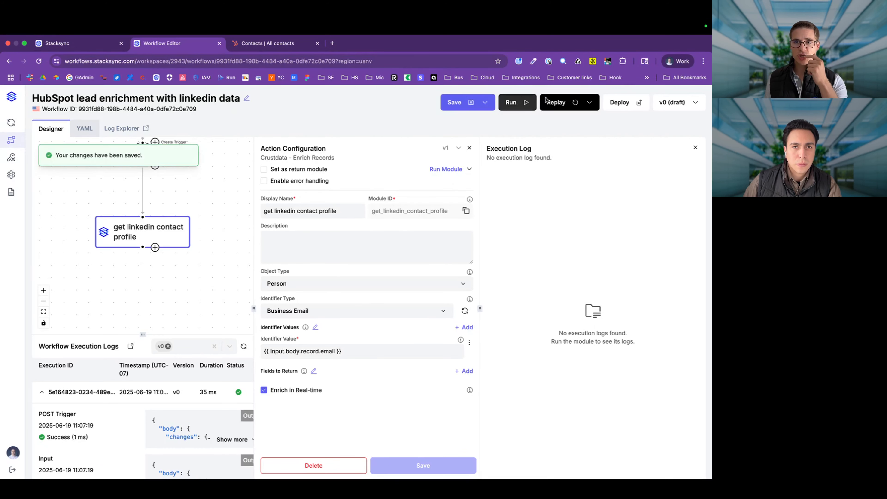
pyautogui.click(444, 171)
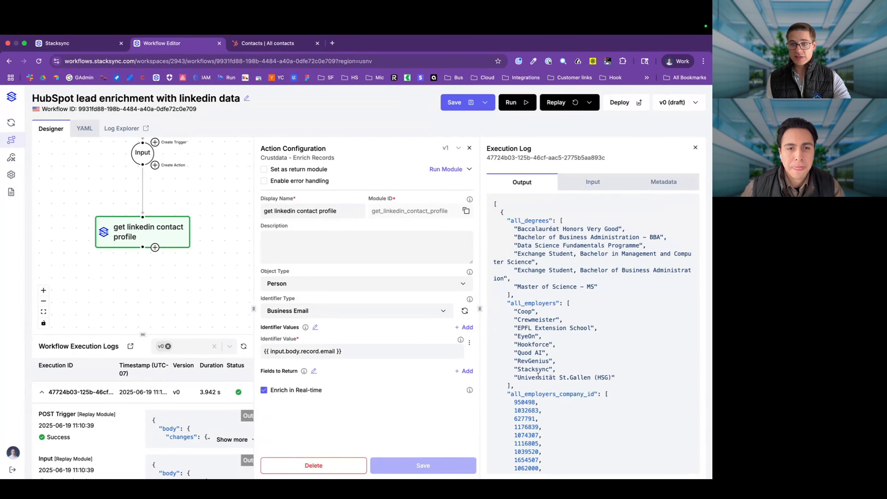
# Step: Review the enriched JSON output, including the degrees and list of schools
pyautogui.moveTo(512, 302); pyautogui.dragTo(522, 379)
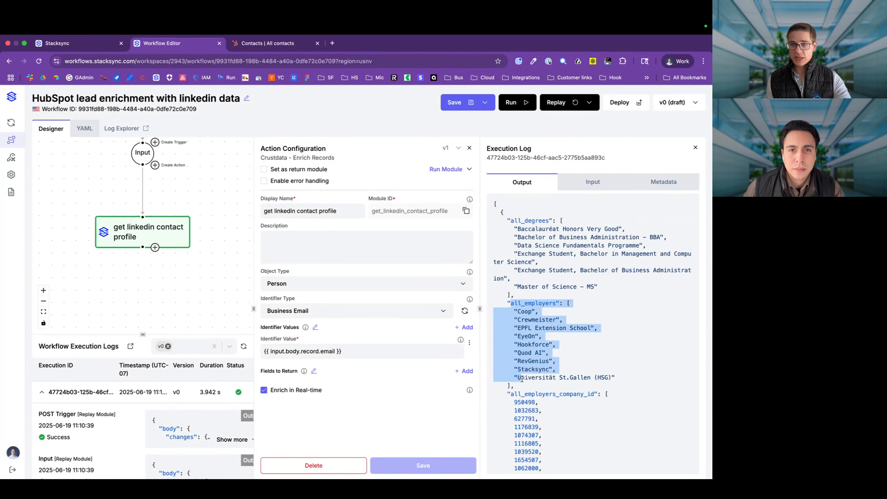
pyautogui.scroll(-5, 522, 379)
pyautogui.scroll(-3, 522, 379)
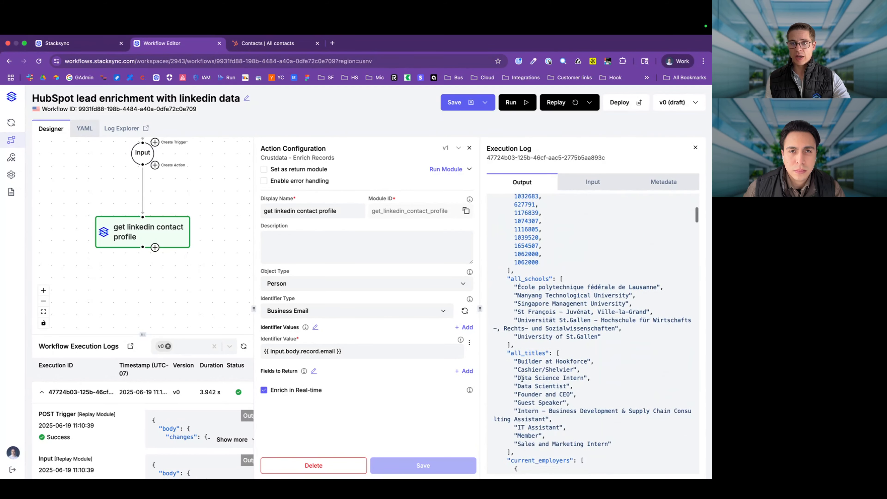
pyautogui.moveTo(514, 286); pyautogui.dragTo(603, 338)
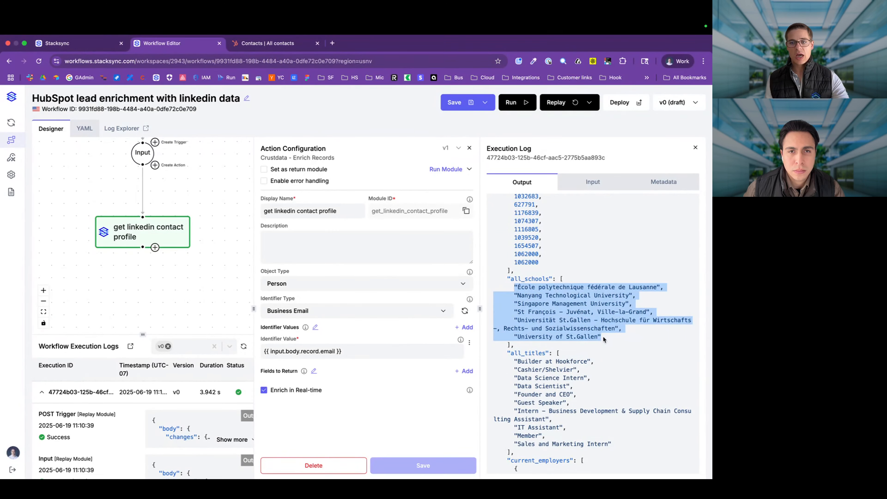
pyautogui.scroll(-6, 603, 337)
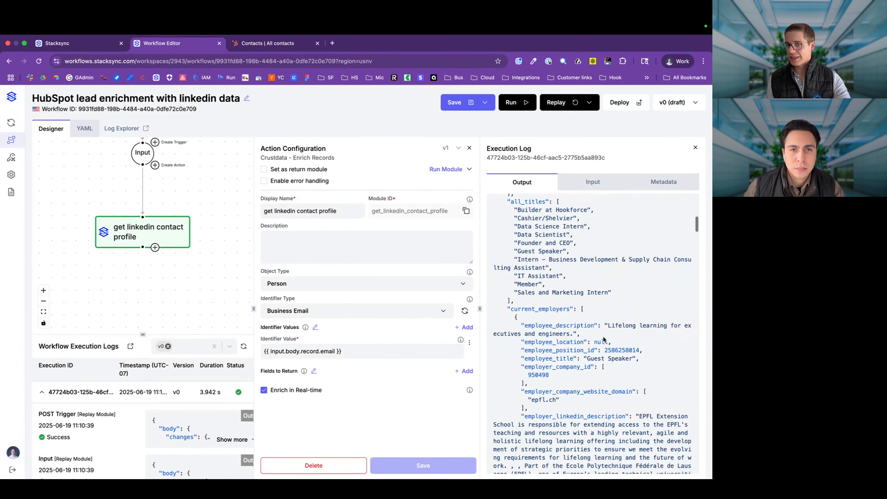
pyautogui.scroll(-2, 603, 338)
pyautogui.moveTo(639, 324); pyautogui.dragTo(507, 271)
pyautogui.scroll(-15, 507, 270)
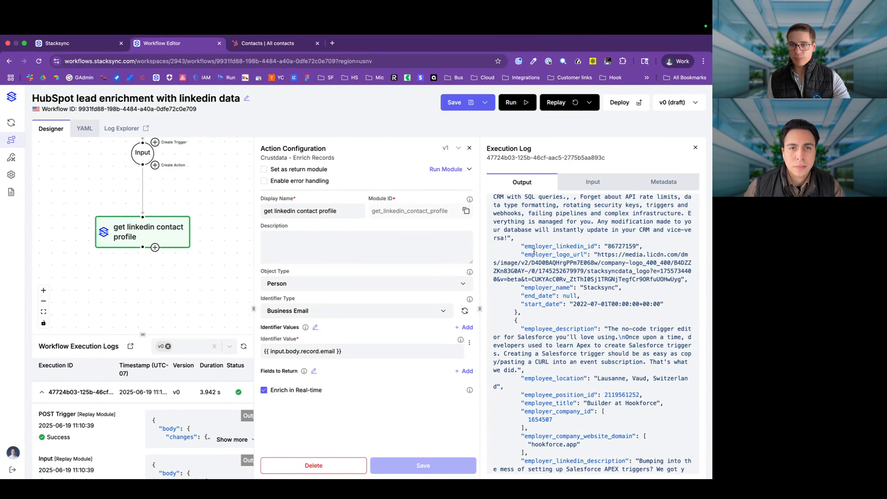
pyautogui.moveTo(521, 246); pyautogui.dragTo(536, 318)
pyautogui.scroll(-5, 537, 319)
pyautogui.scroll(-10, 538, 319)
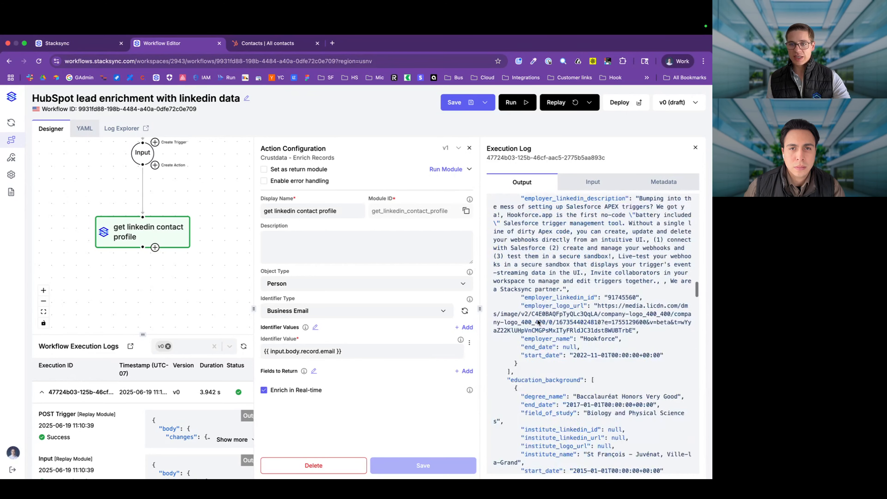
pyautogui.scroll(-10, 538, 319)
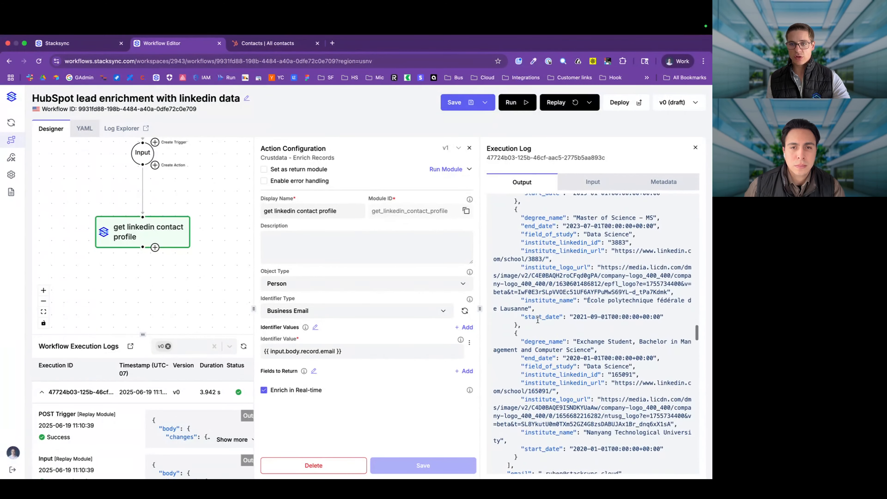
pyautogui.scroll(-8, 537, 320)
pyautogui.scroll(3, 534, 266)
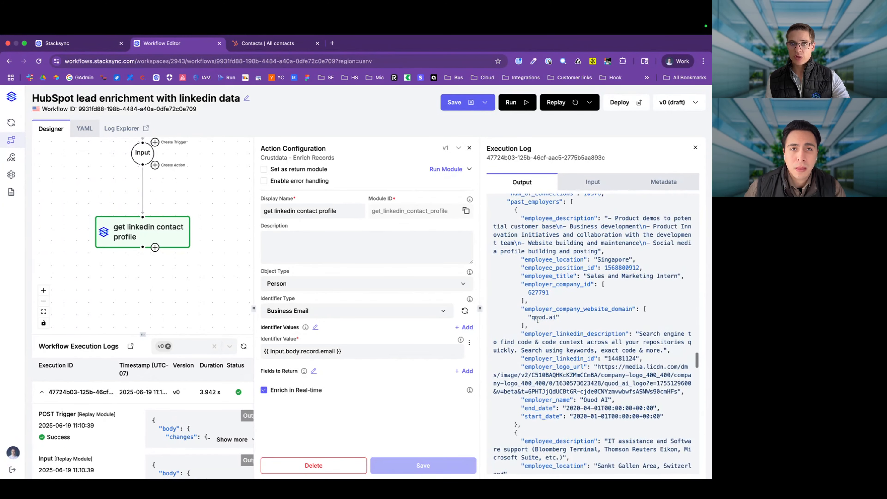
pyautogui.scroll(-10, 533, 252)
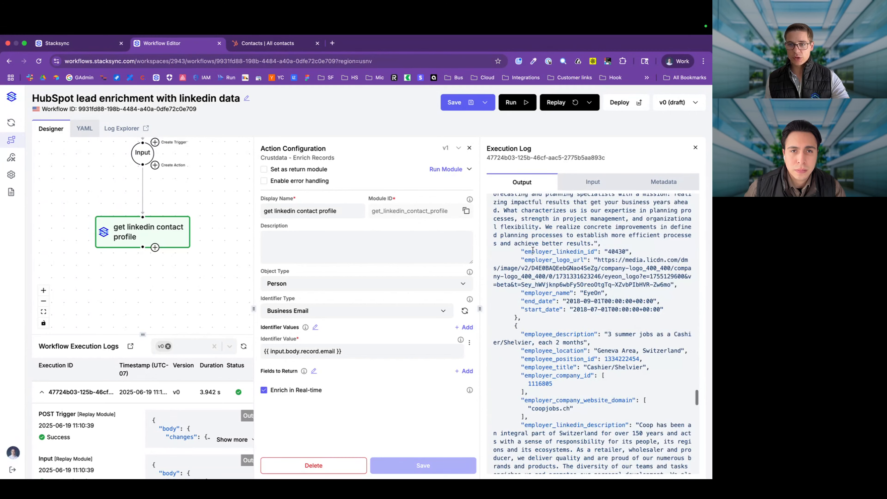
pyautogui.scroll(-10, 524, 269)
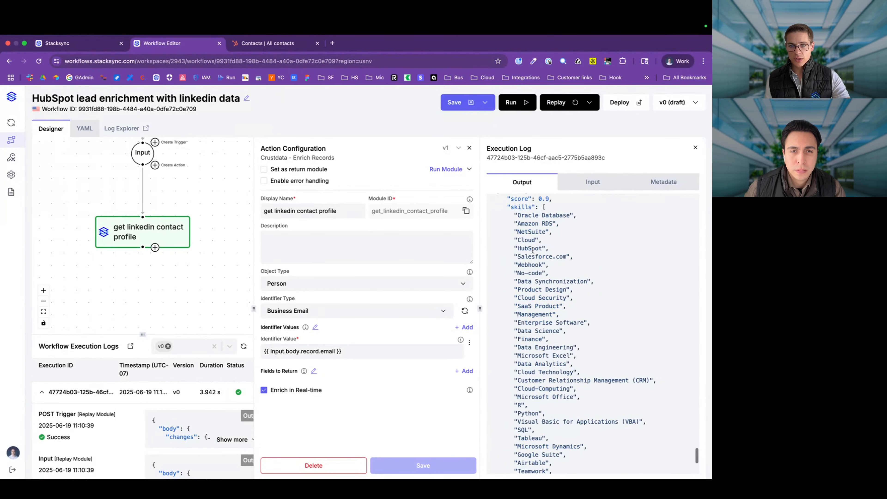
# Step: Check the profile_picture_url, summary, title and twitter_handle fields, then add a step after it
pyautogui.moveTo(502, 248); pyautogui.dragTo(568, 406)
pyautogui.scroll(-5, 564, 407)
pyautogui.scroll(5, 563, 410)
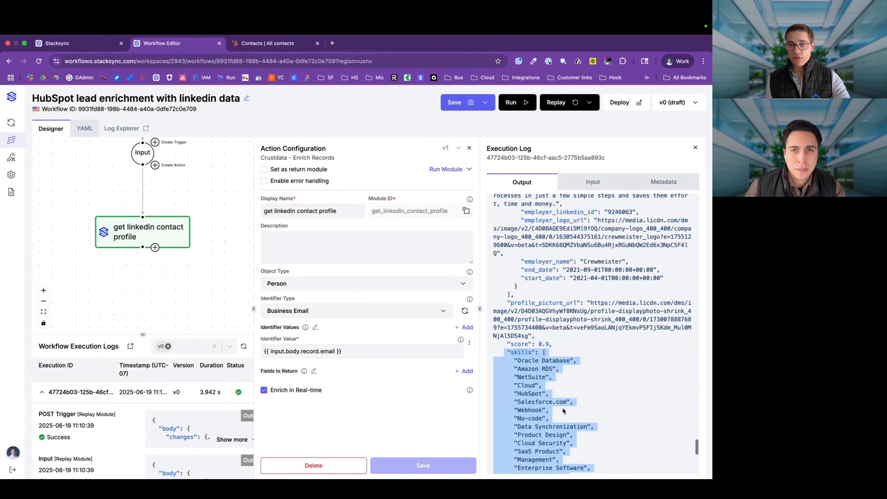
pyautogui.moveTo(591, 295); pyautogui.dragTo(589, 335)
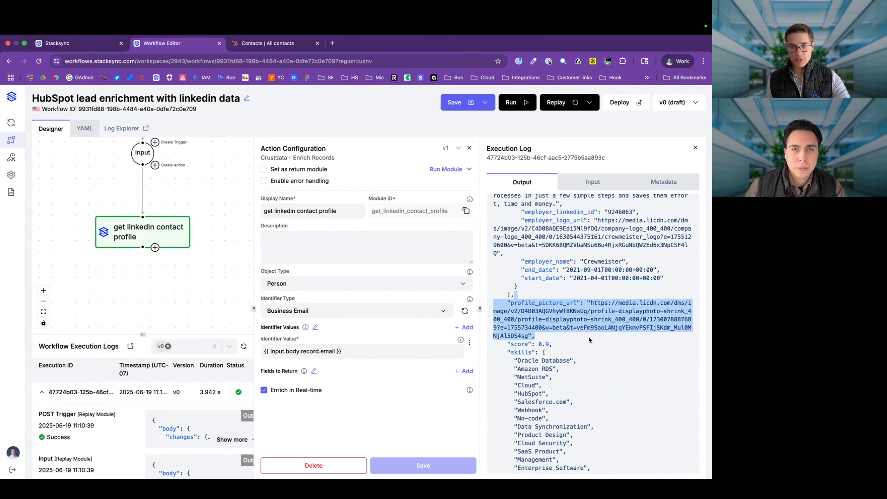
pyautogui.click(588, 338)
pyautogui.scroll(-1, 589, 338)
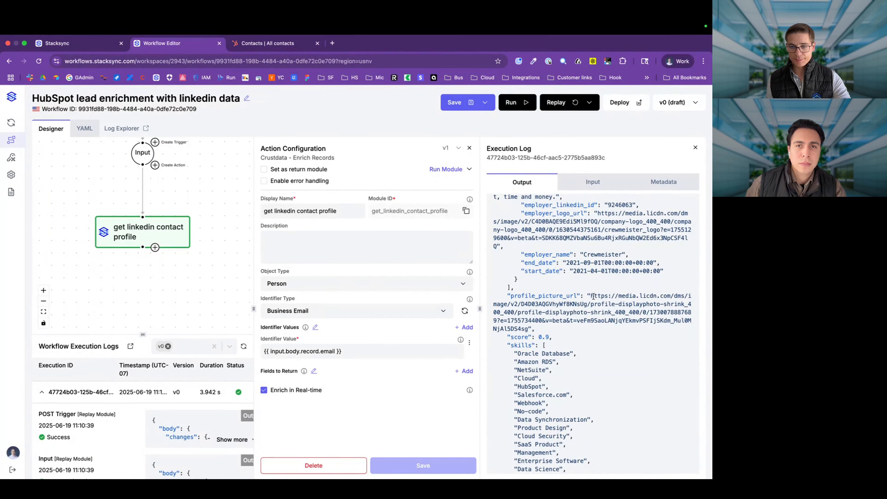
pyautogui.scroll(-10, 593, 296)
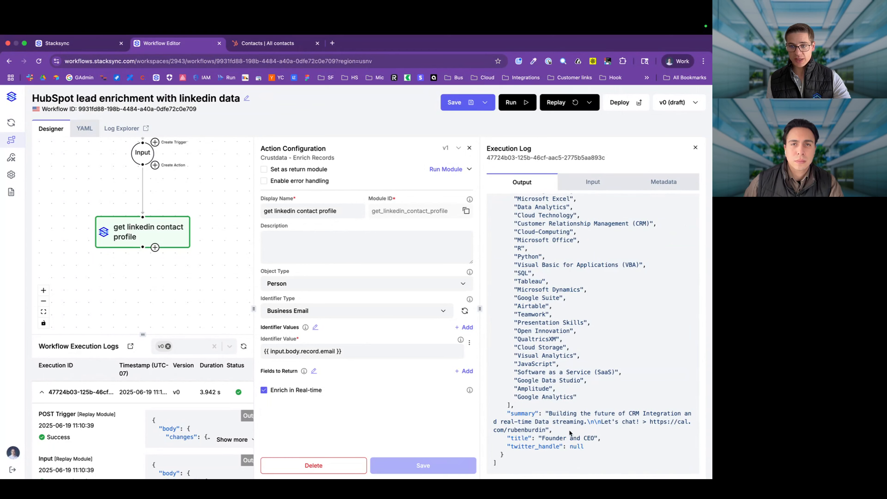
pyautogui.moveTo(612, 459); pyautogui.dragTo(492, 412)
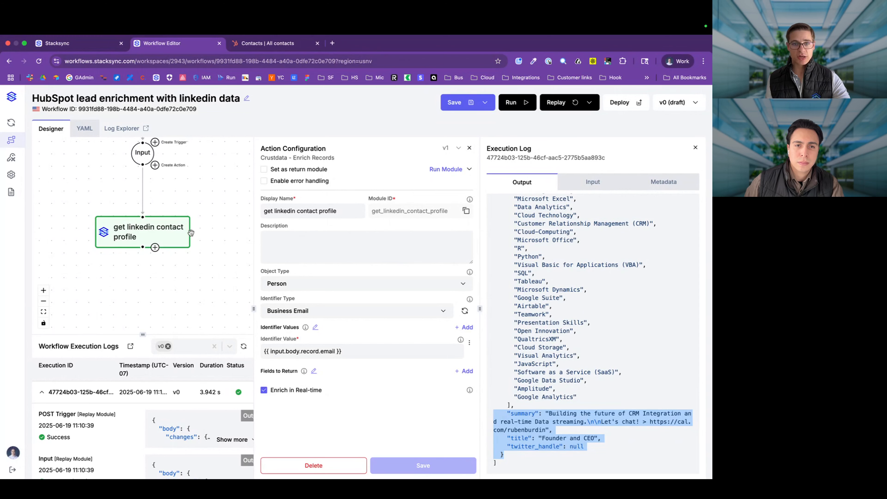
pyautogui.scroll(20, 635, 262)
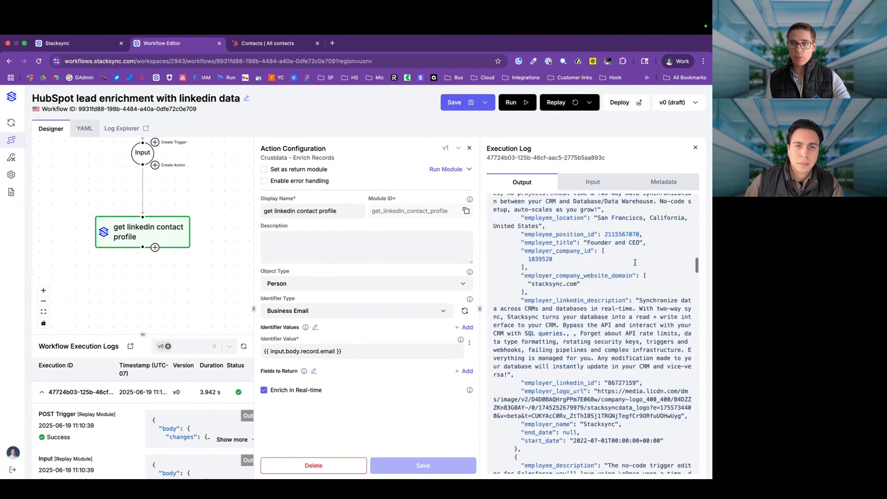
pyautogui.click(155, 248)
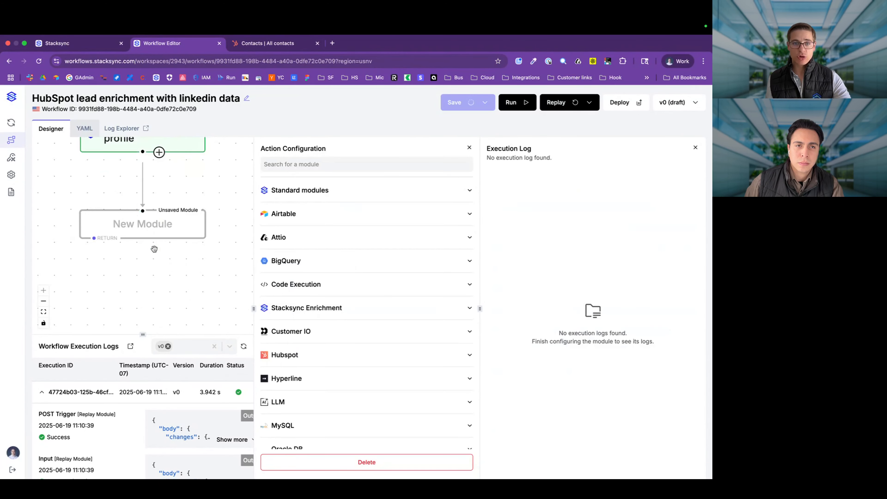
pyautogui.click(318, 194)
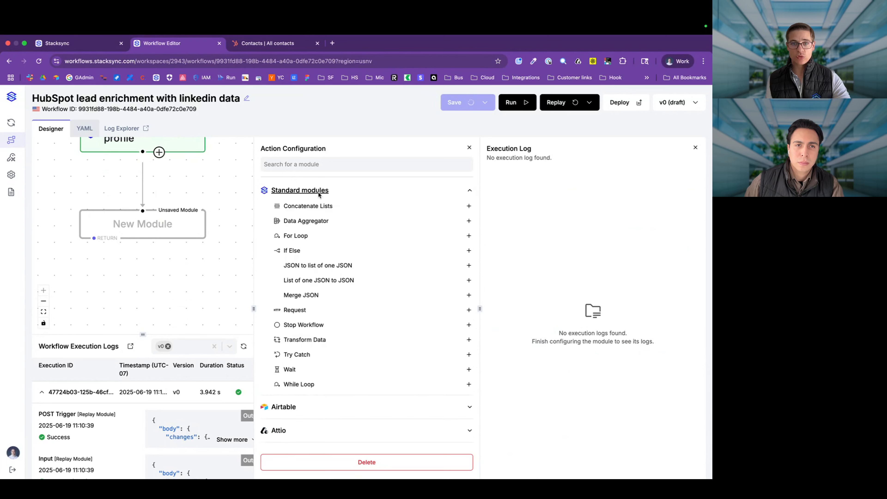
pyautogui.click(300, 221)
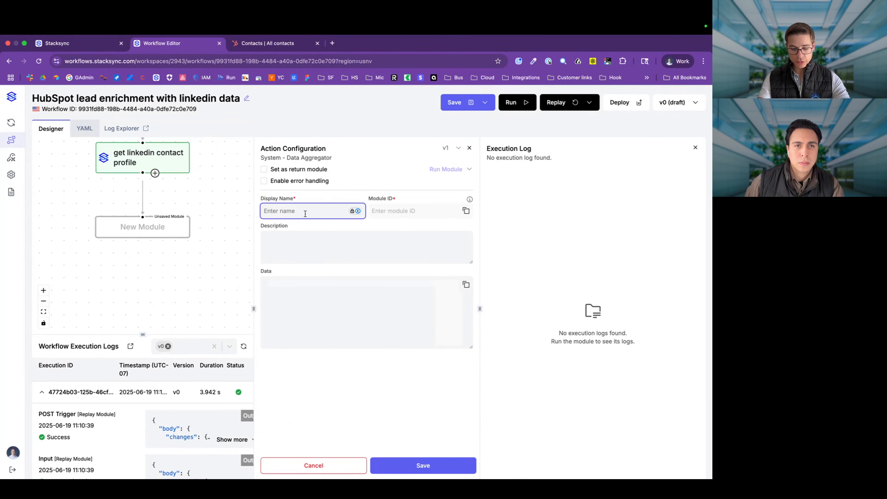
pyautogui.write('Format record')
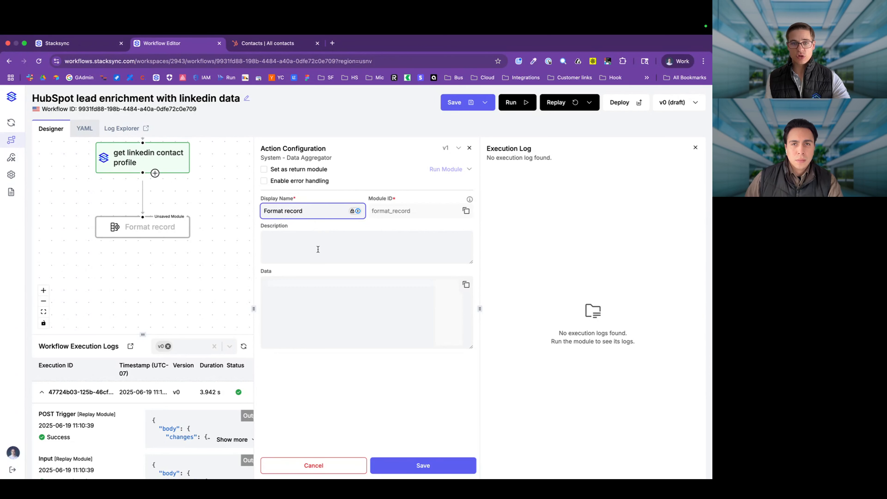
pyautogui.click(298, 304)
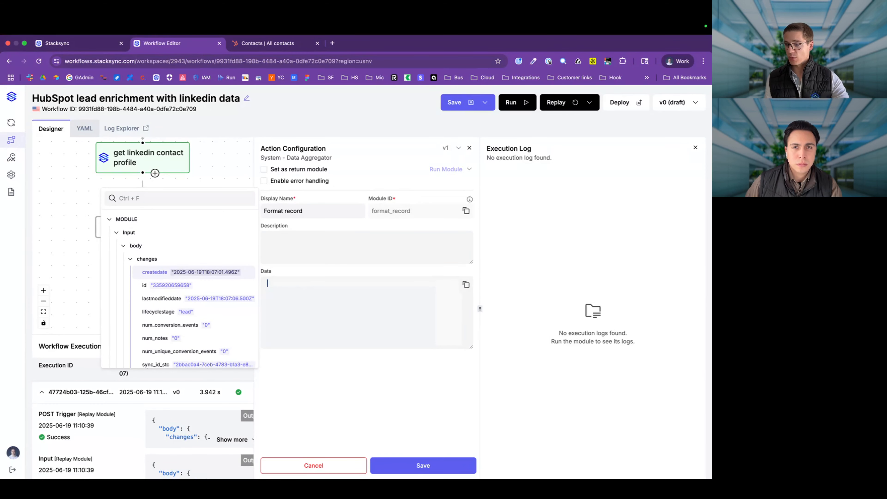
pyautogui.press('super+Tab')
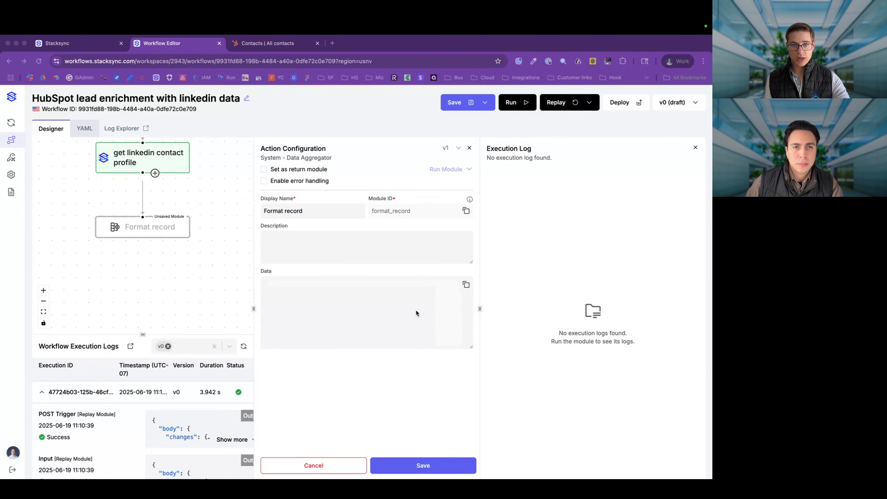
pyautogui.click(403, 307)
pyautogui.press('super+v')
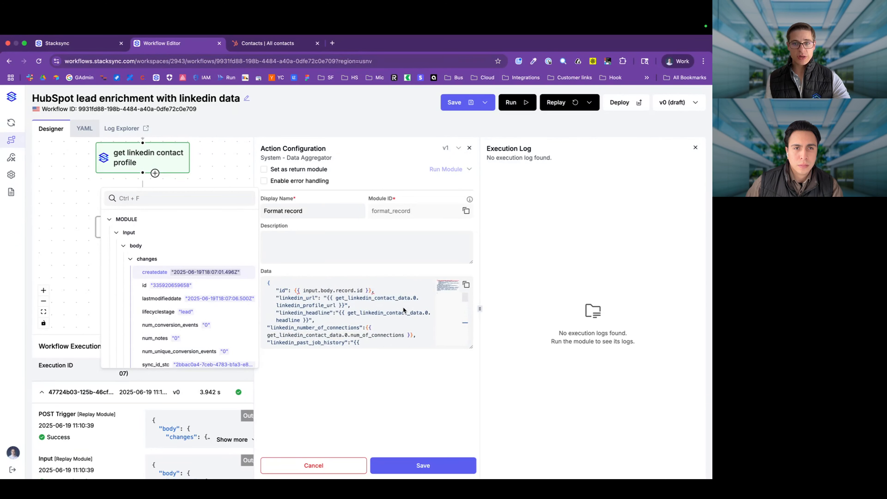
pyautogui.moveTo(479, 308); pyautogui.dragTo(652, 304)
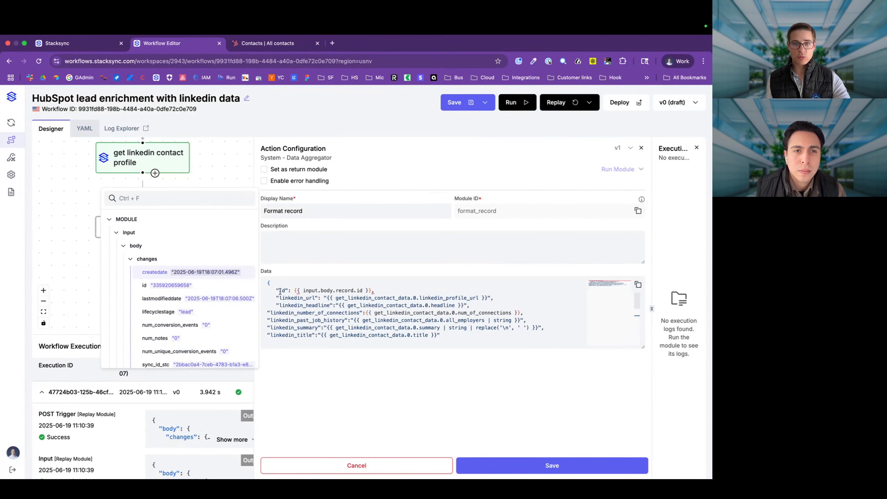
pyautogui.moveTo(277, 291); pyautogui.dragTo(384, 291)
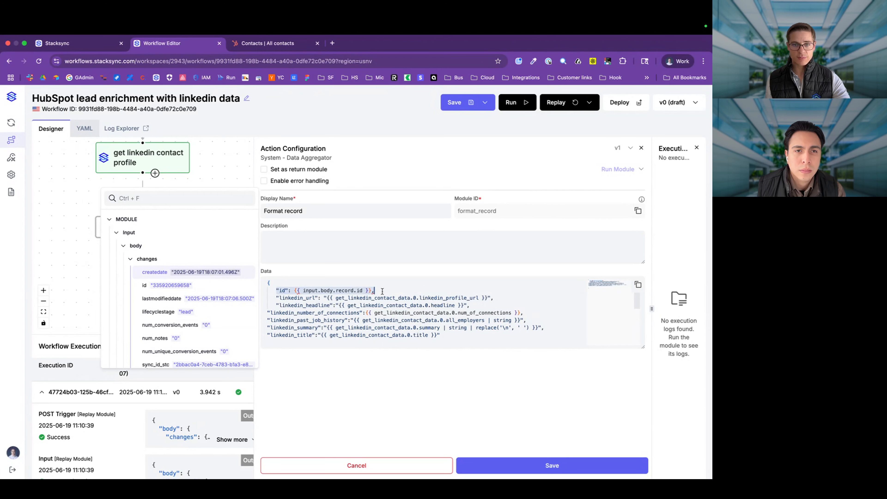
pyautogui.moveTo(277, 298); pyautogui.dragTo(327, 297)
pyautogui.doubleClick(315, 304)
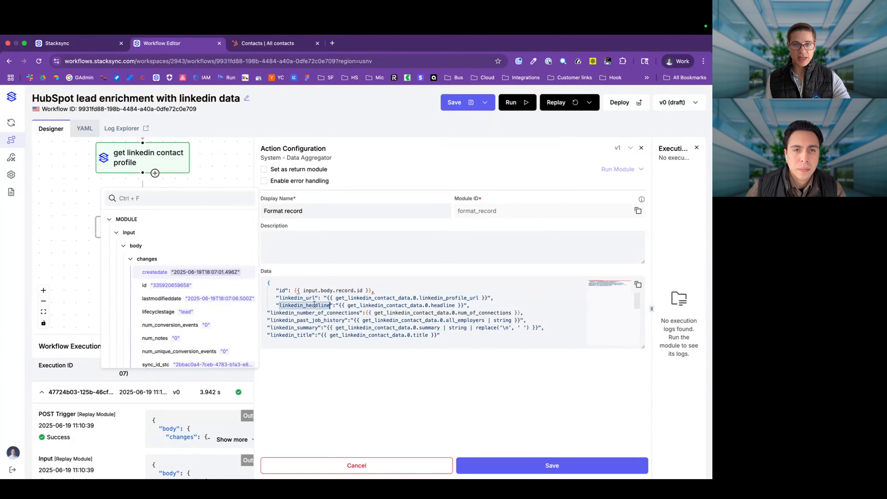
pyautogui.doubleClick(296, 313)
pyautogui.doubleClick(293, 320)
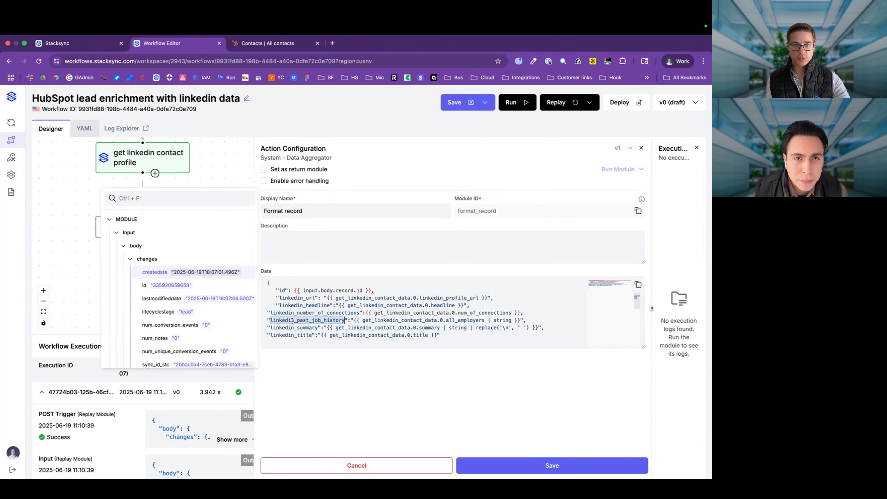
pyautogui.click(290, 328)
pyautogui.doubleClick(291, 327)
pyautogui.doubleClick(287, 335)
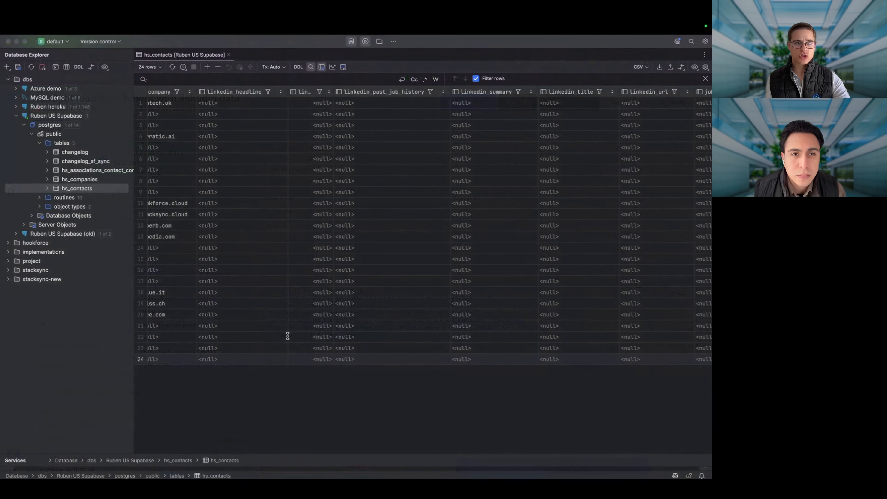
pyautogui.hscroll(-10, 293, 273)
pyautogui.hscroll(15, 293, 265)
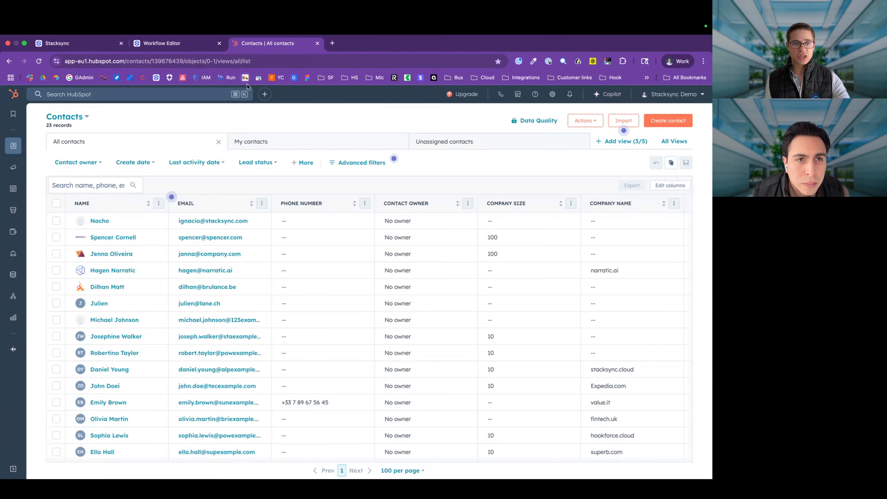
# Step: Open the newly created contact's HubSpot record and browse its details
pyautogui.click(101, 221)
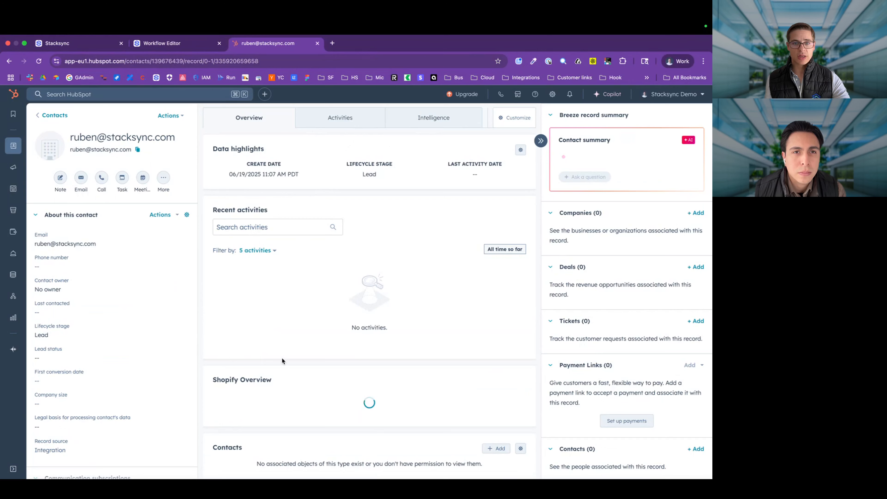
pyautogui.scroll(-1, 282, 362)
pyautogui.scroll(-3, 282, 359)
pyautogui.scroll(-4, 157, 384)
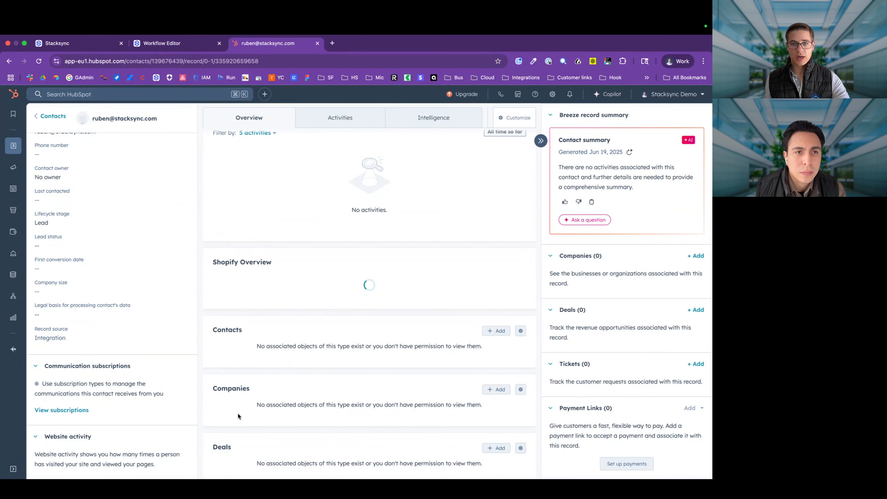
pyautogui.scroll(5, 127, 394)
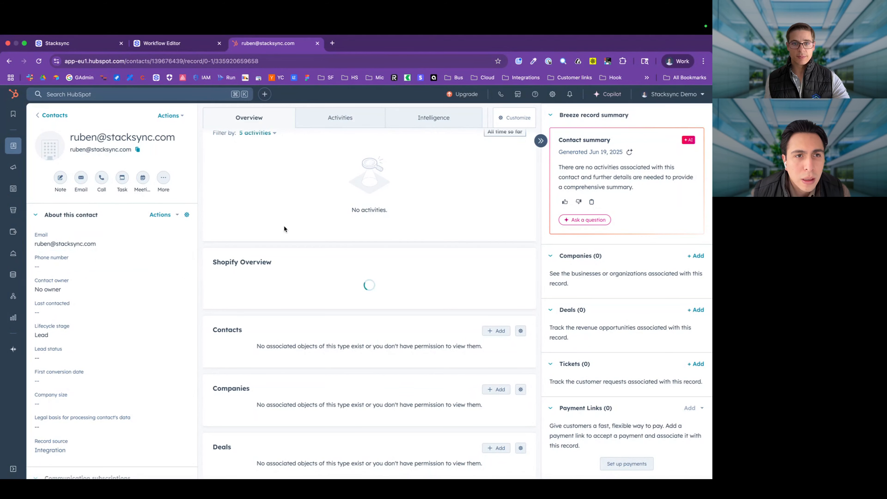
pyautogui.scroll(4, 349, 286)
pyautogui.scroll(-7, 325, 342)
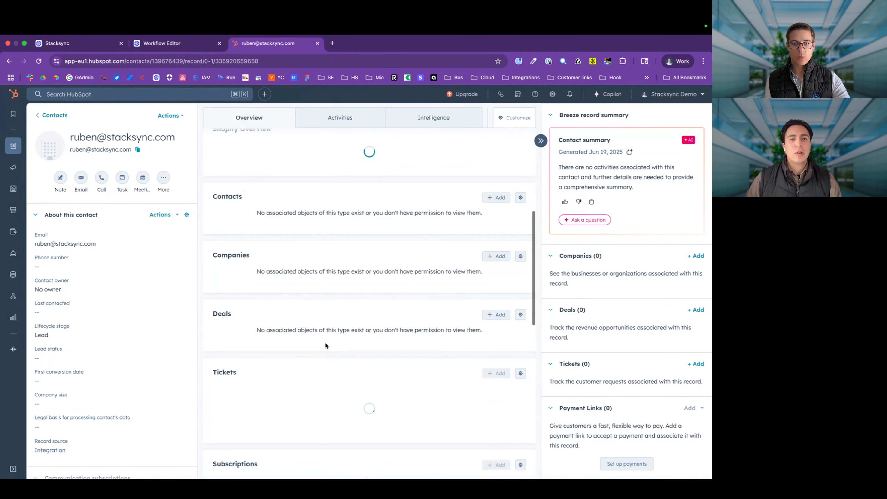
# Step: Look at the associate-contact panel and customization settings, then return to the Stacksync workflow editor
pyautogui.click(497, 196)
pyautogui.click(698, 100)
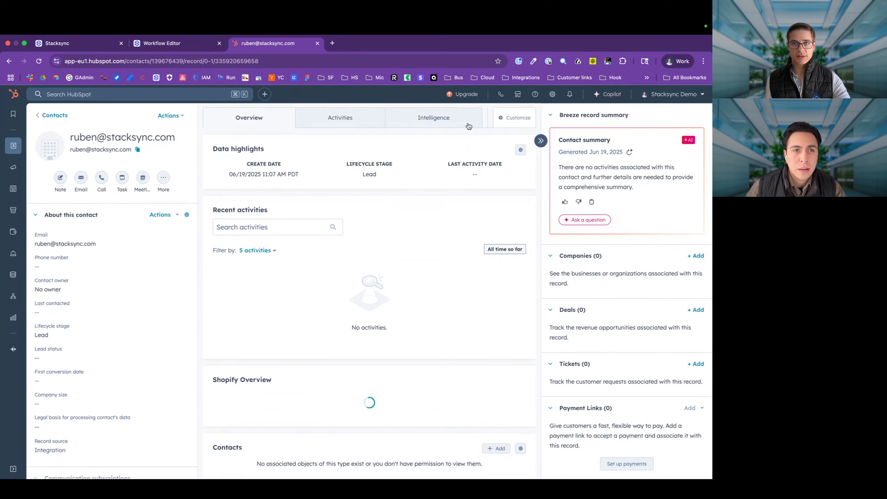
pyautogui.click(502, 120)
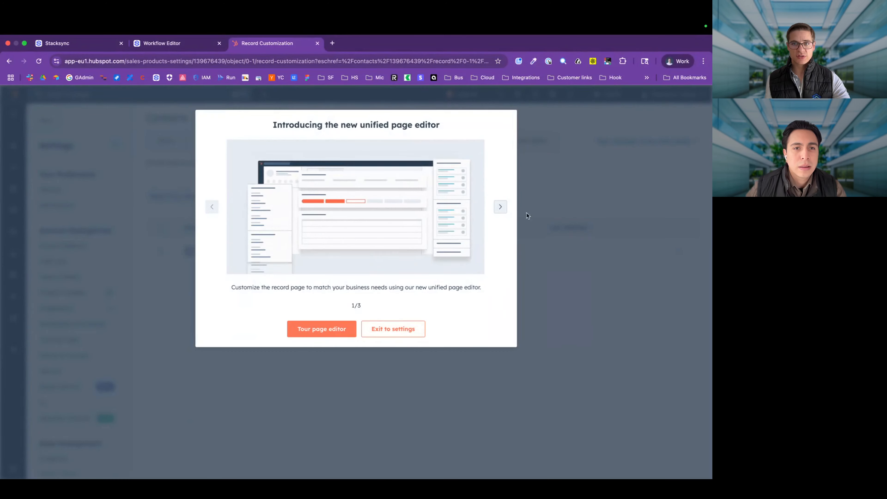
pyautogui.hscroll(-5, 157, 216)
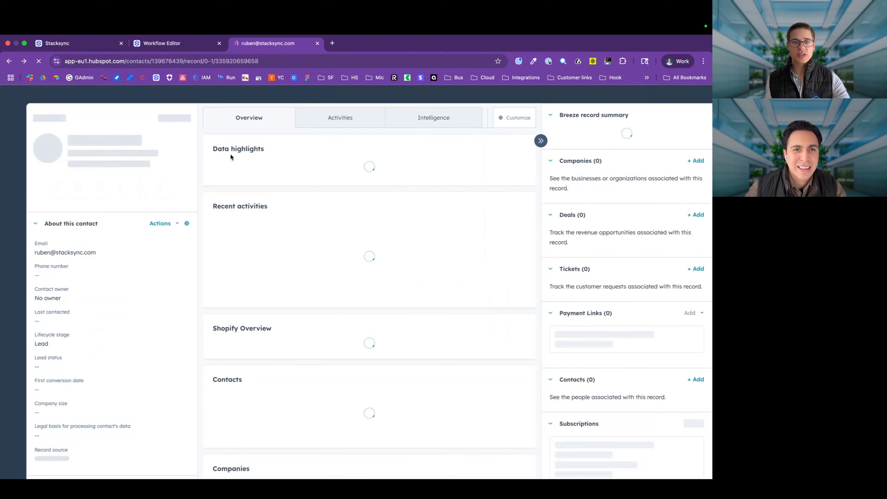
pyautogui.press('super+Tab')
pyautogui.hscroll(-5, 352, 365)
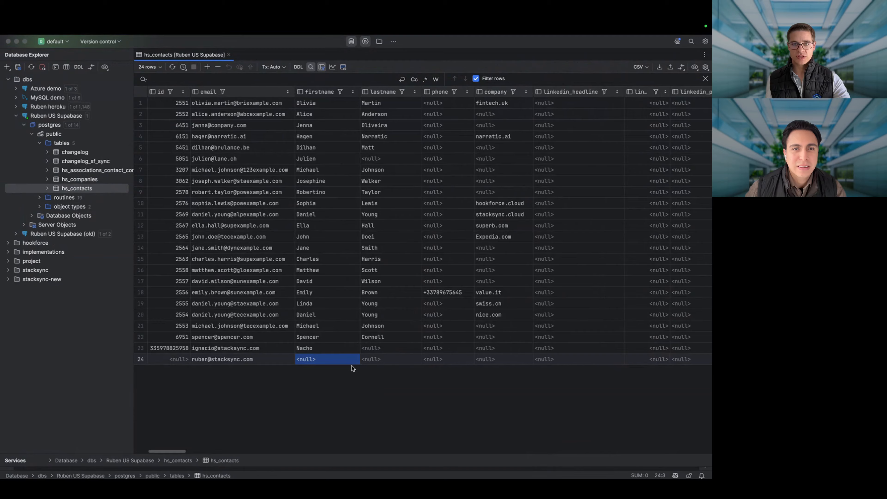
pyautogui.hscroll(4, 351, 365)
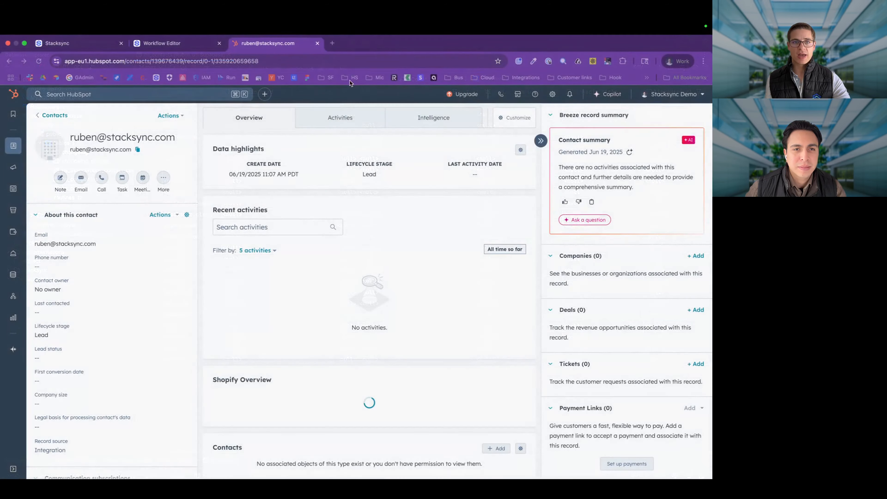
pyautogui.click(162, 43)
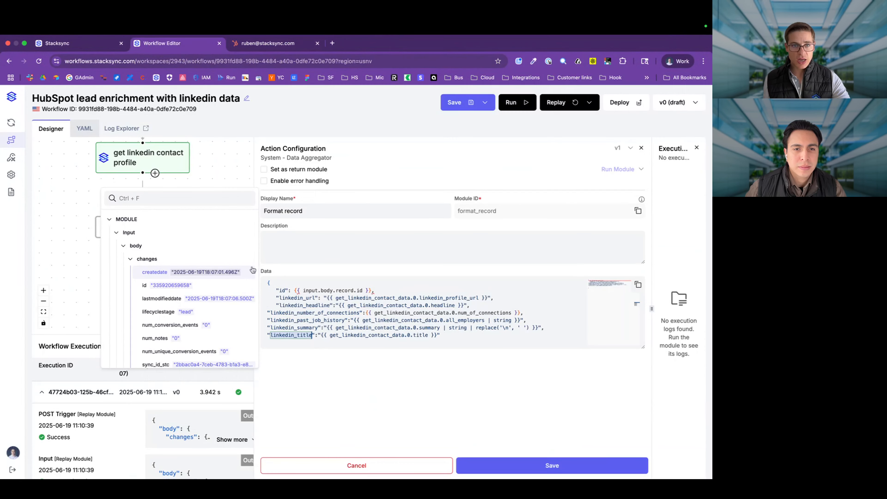
# Step: Paste the copied get_linkedin_contact_profile module ID over every get_linkedin_contact_data reference in Format record
pyautogui.click(175, 165)
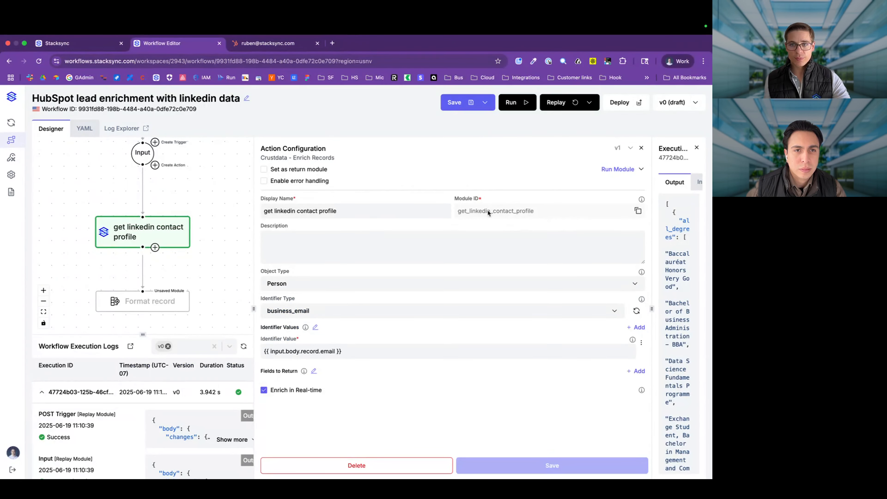
pyautogui.click(637, 211)
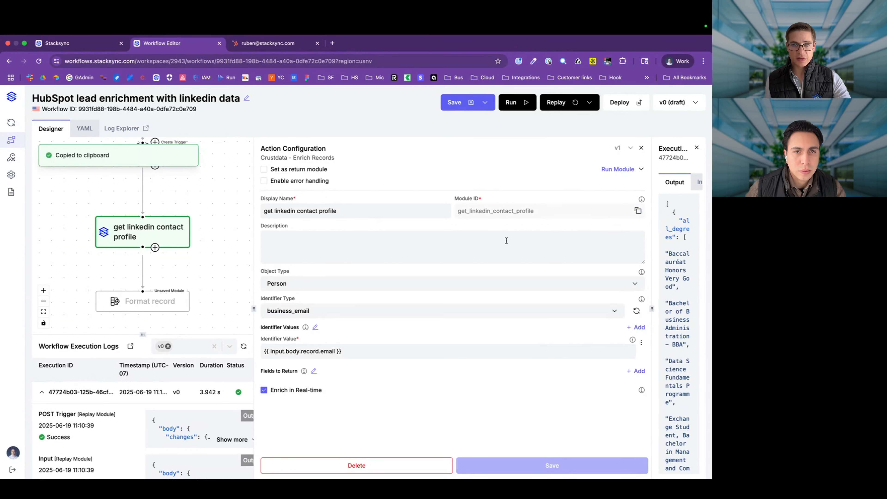
pyautogui.click(178, 302)
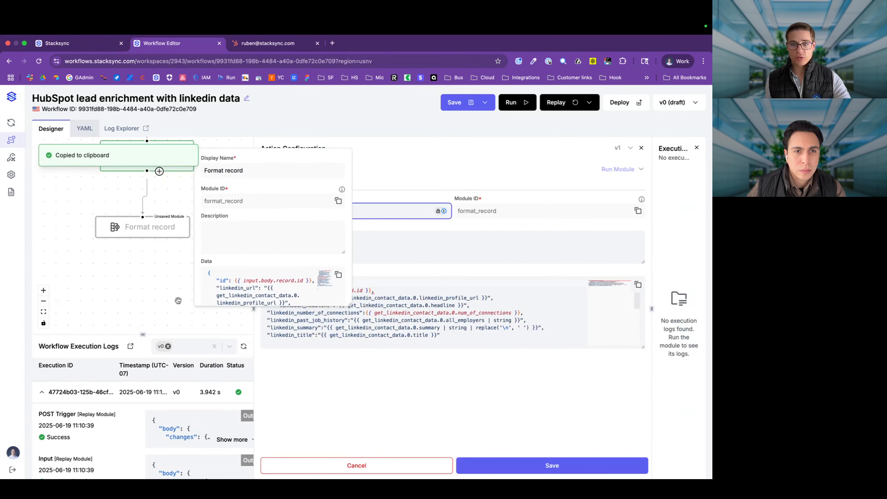
pyautogui.click(421, 300)
pyautogui.doubleClick(362, 297)
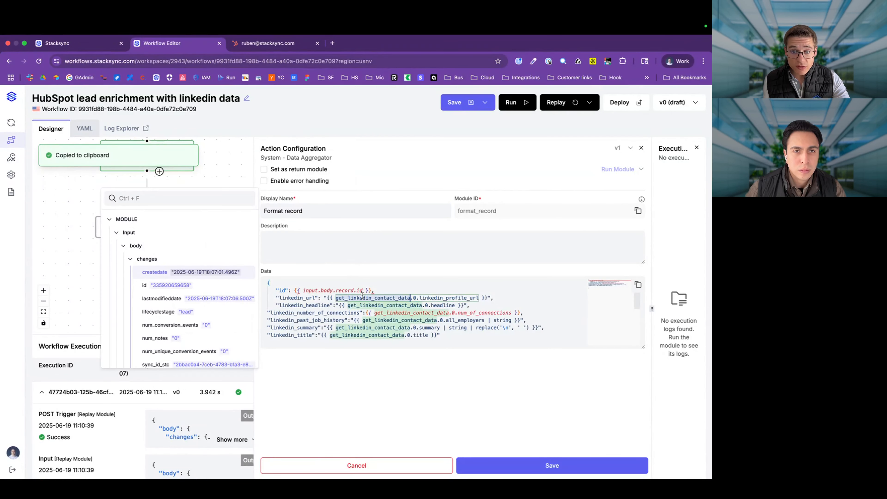
pyautogui.press('super+d')
pyautogui.press('super+d')
pyautogui.press('super+d')
pyautogui.press('super+d')
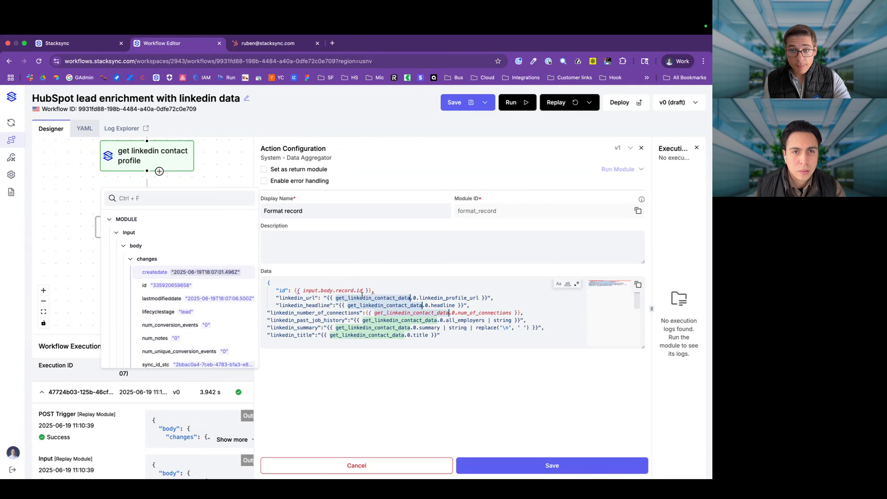
pyautogui.press('super+d')
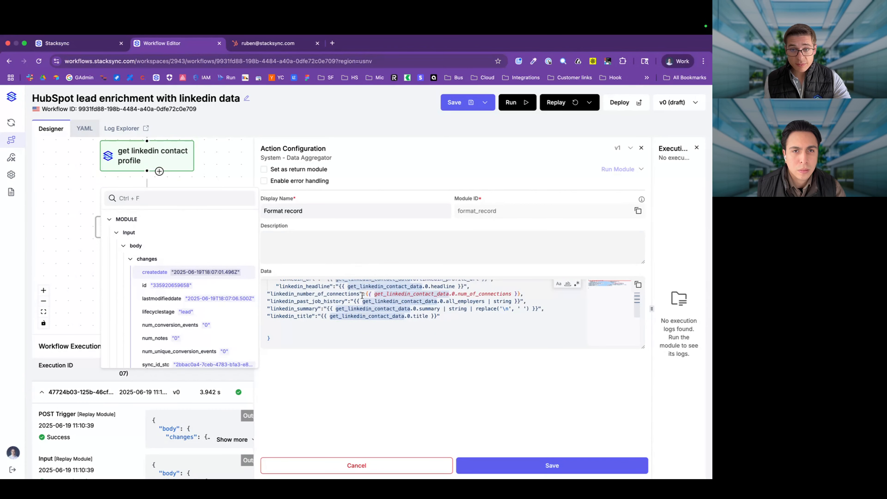
pyautogui.press('super+v')
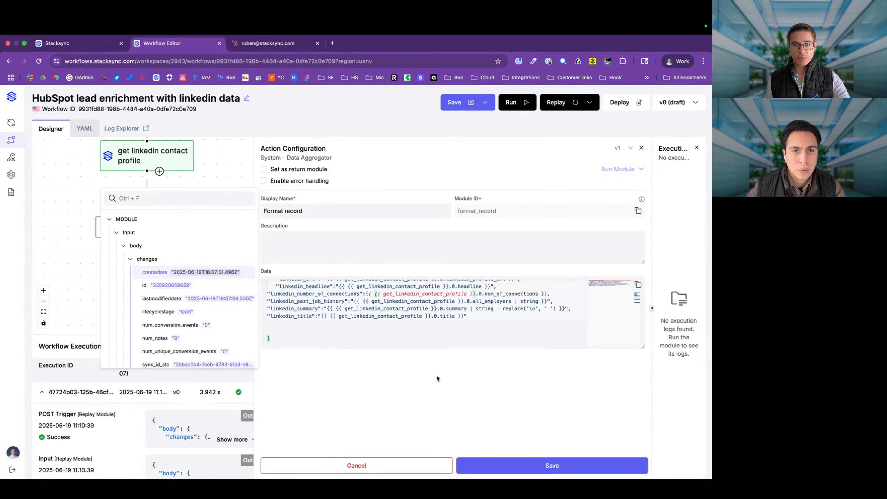
# Step: Remove the duplicated braces around each renamed reference and save Format record
pyautogui.scroll(2, 439, 341)
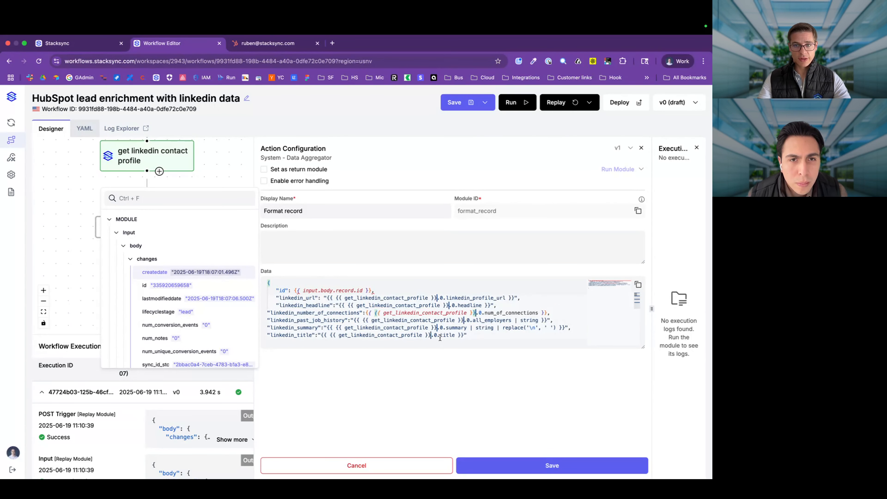
pyautogui.press('BackSpace')
pyautogui.press('BackSpace')
pyautogui.press('BackSpace')
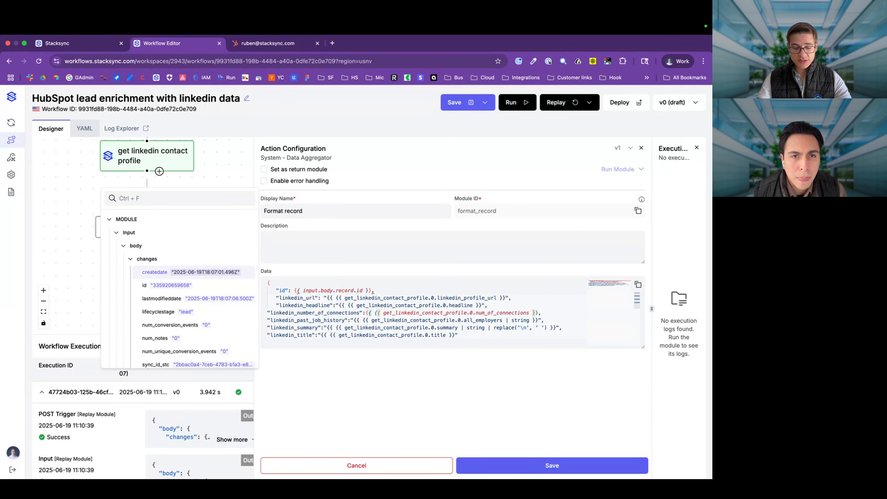
pyautogui.hotkey('alt', 'Left')
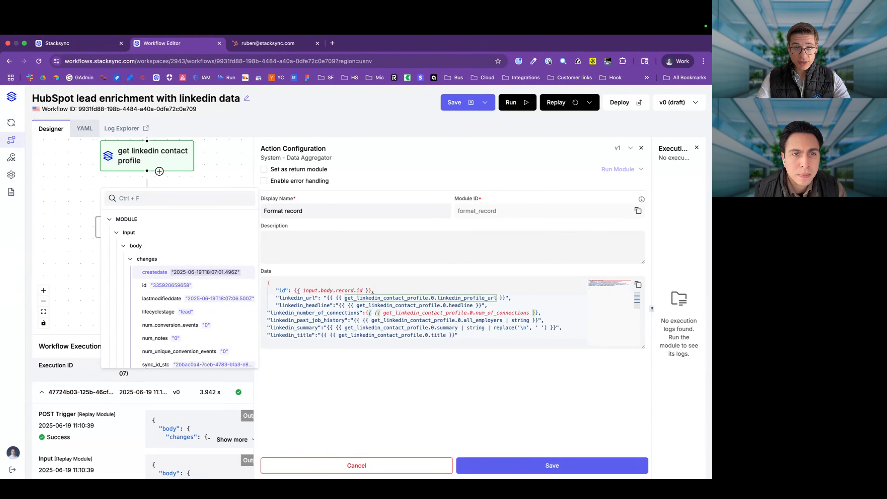
pyautogui.press('BackSpace')
pyautogui.press('BackSpace')
pyautogui.press('BackSpace')
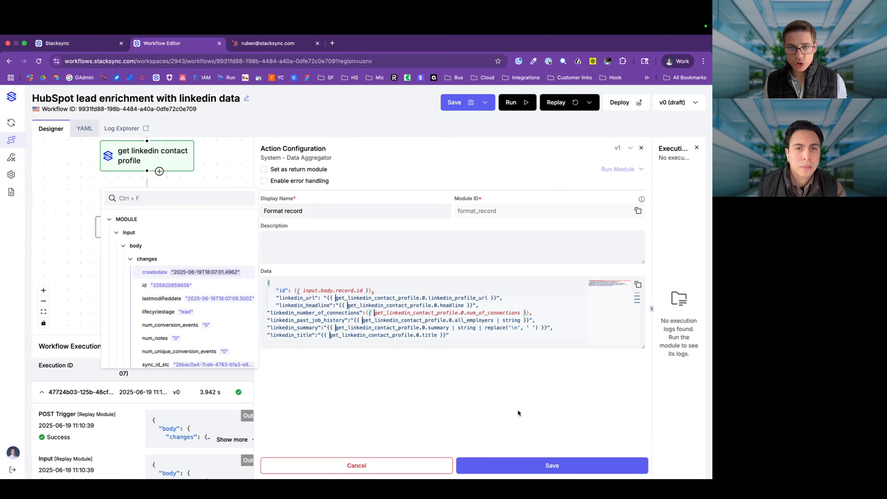
pyautogui.click(516, 469)
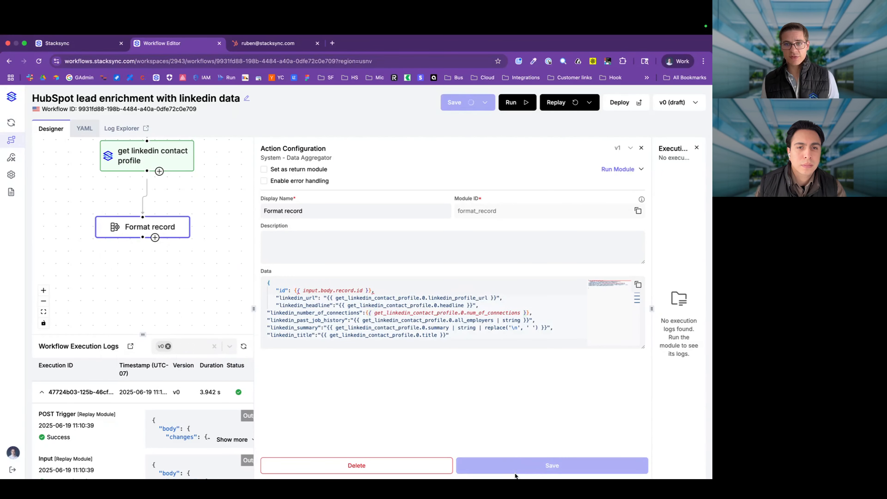
# Step: Test-run Format record, check the linkedin_title and linkedin_url output, then add a following step
pyautogui.click(614, 167)
pyautogui.moveTo(652, 309); pyautogui.dragTo(206, 310)
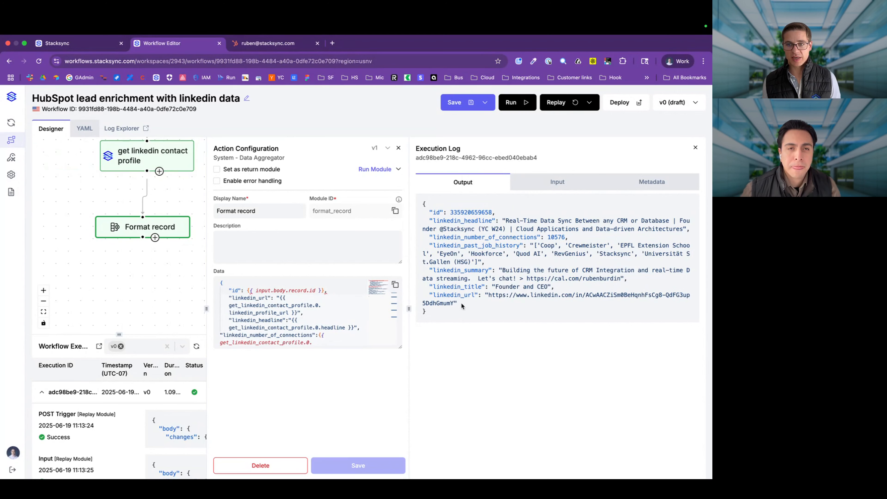
pyautogui.doubleClick(462, 293)
pyautogui.doubleClick(461, 287)
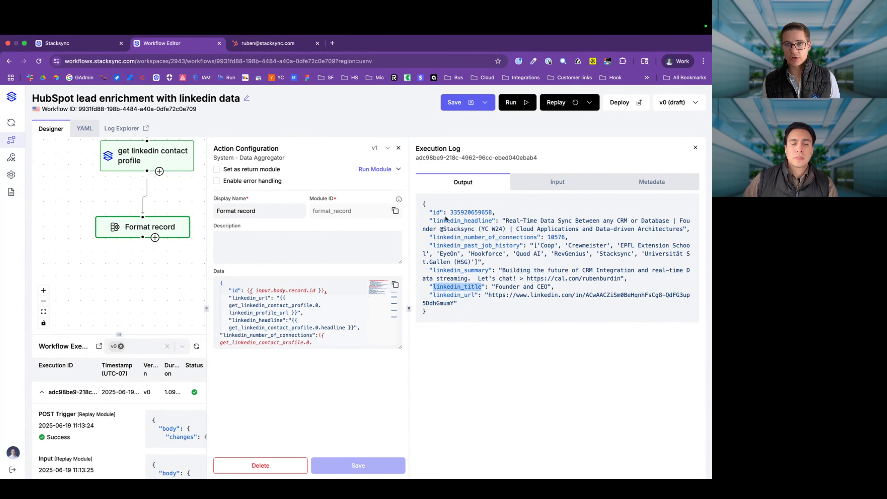
pyautogui.moveTo(511, 295); pyautogui.dragTo(484, 303)
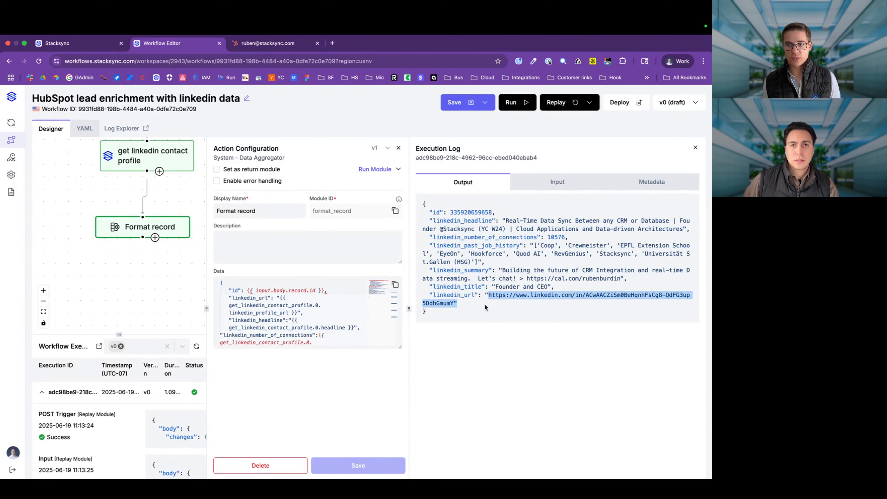
pyautogui.click(448, 345)
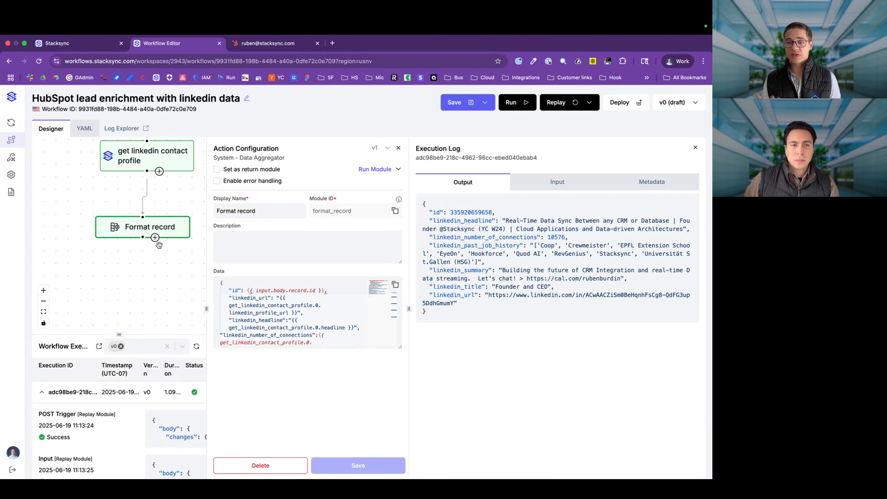
pyautogui.click(155, 238)
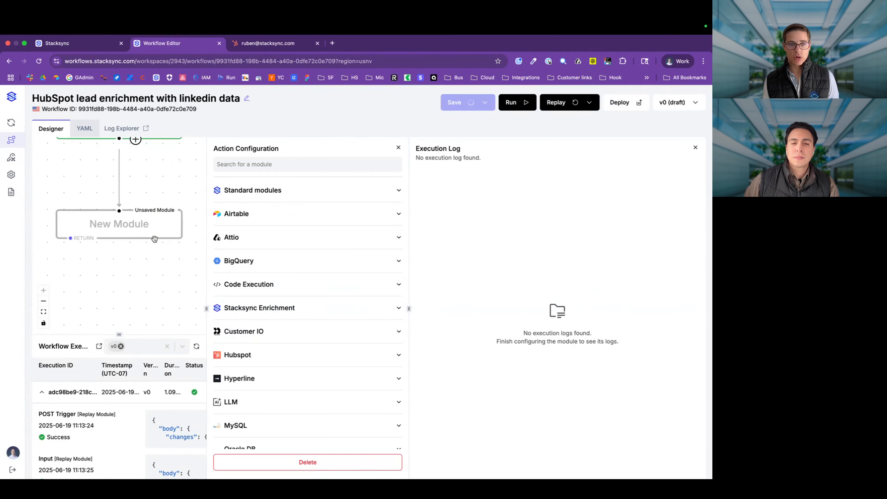
# Step: Search 'postgr' and pick the Postgres Update Records action for the new step
pyautogui.click(258, 168)
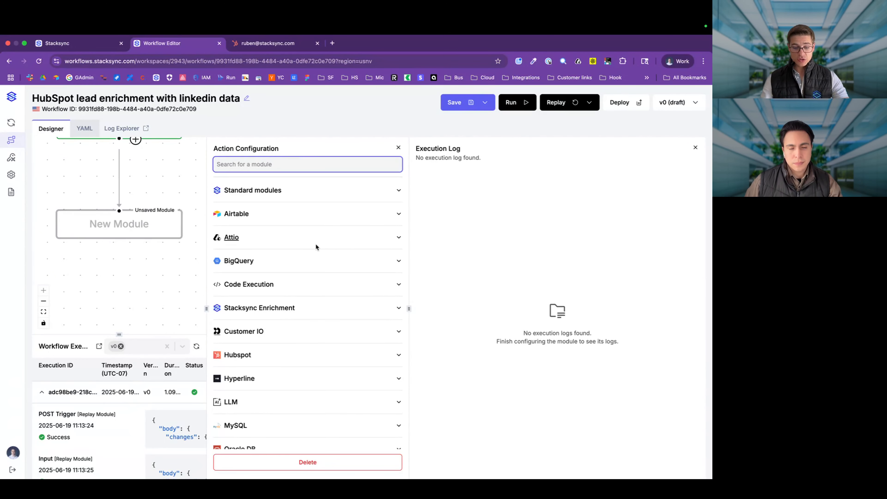
pyautogui.write('postgr')
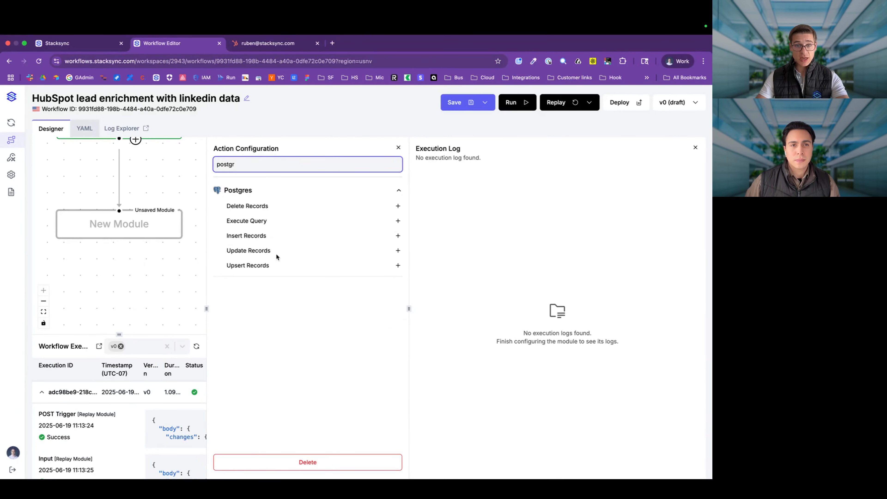
pyautogui.click(259, 251)
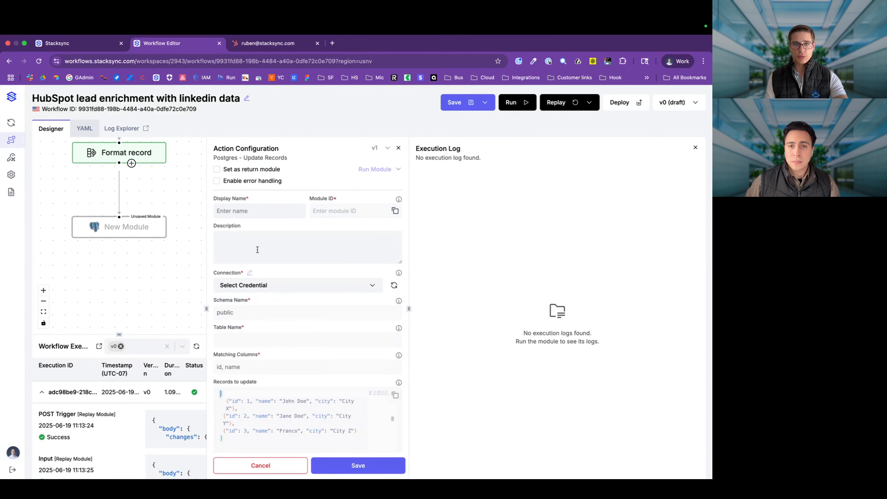
# Step: Name the step 'update record in HubSpot DB' and connect it to the production Postgres database
pyautogui.click(250, 209)
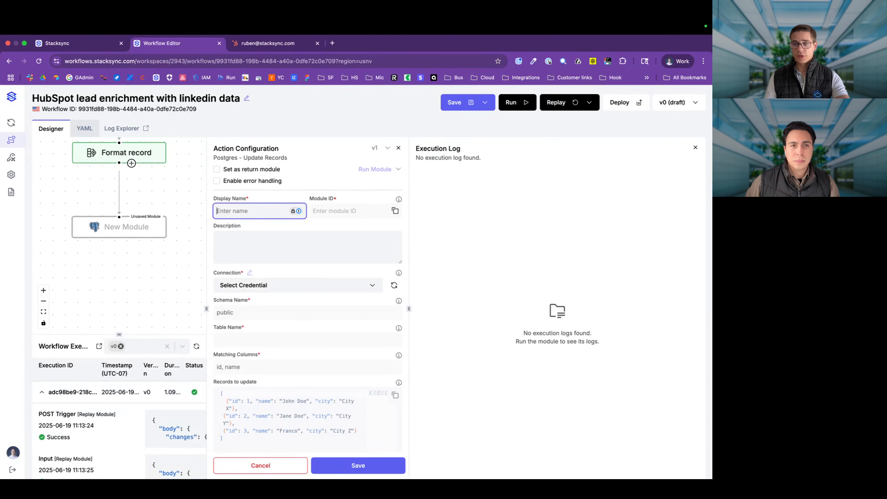
pyautogui.write('update rec')
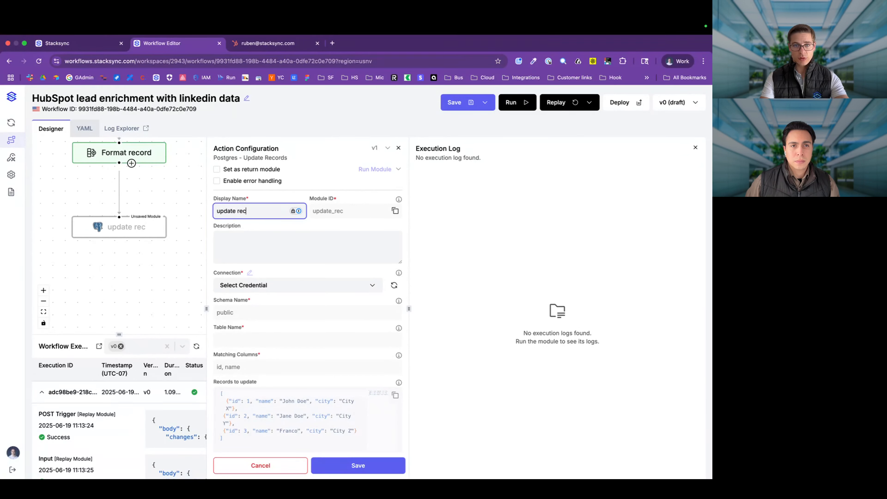
pyautogui.write('ord in postgres')
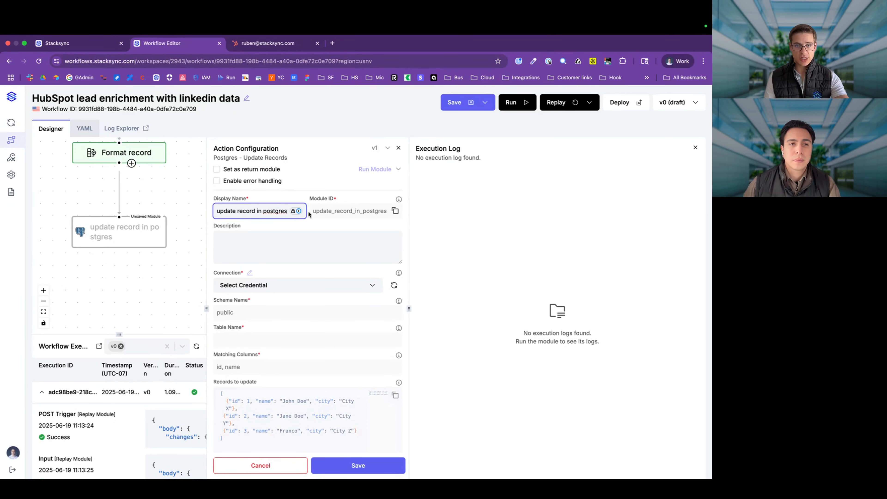
pyautogui.doubleClick(278, 212)
pyautogui.write('HubSpot DB')
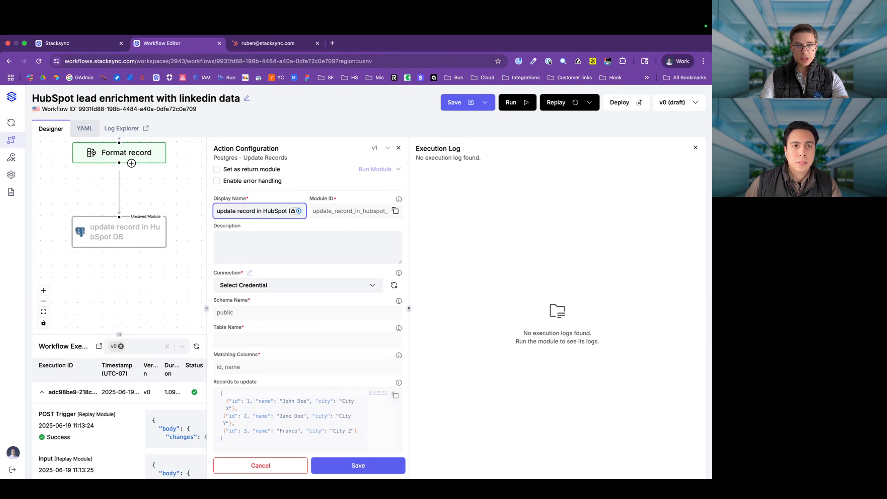
pyautogui.click(298, 293)
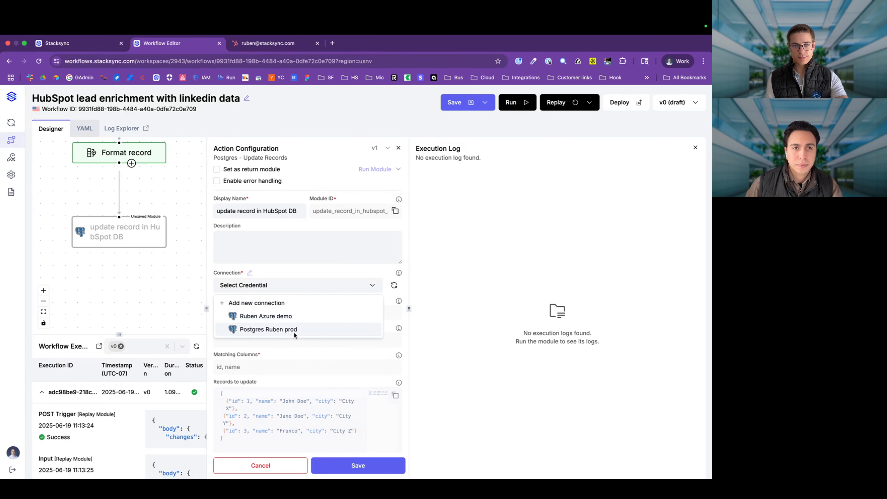
pyautogui.click(293, 332)
# Step: Focus the Table Name field, go back to the workflows list, and glance at DataGrip's hs_contacts
pyautogui.click(273, 339)
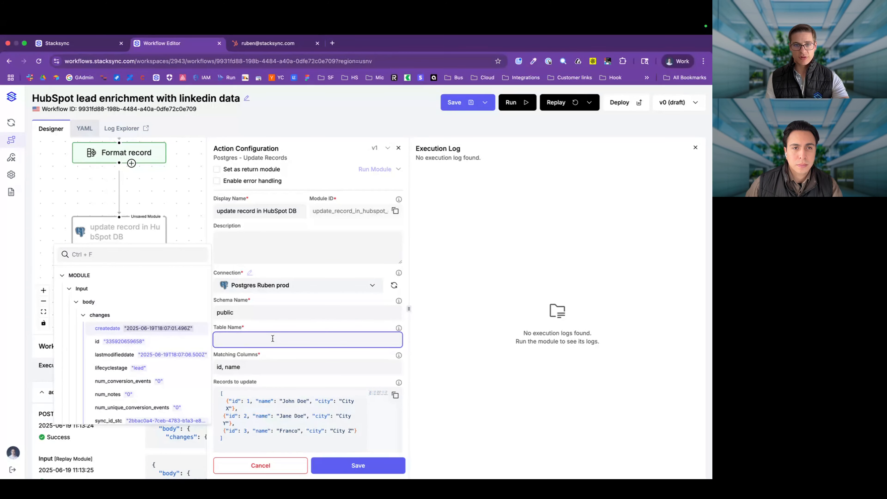
pyautogui.press('super+bracketleft')
pyautogui.press('super+Tab')
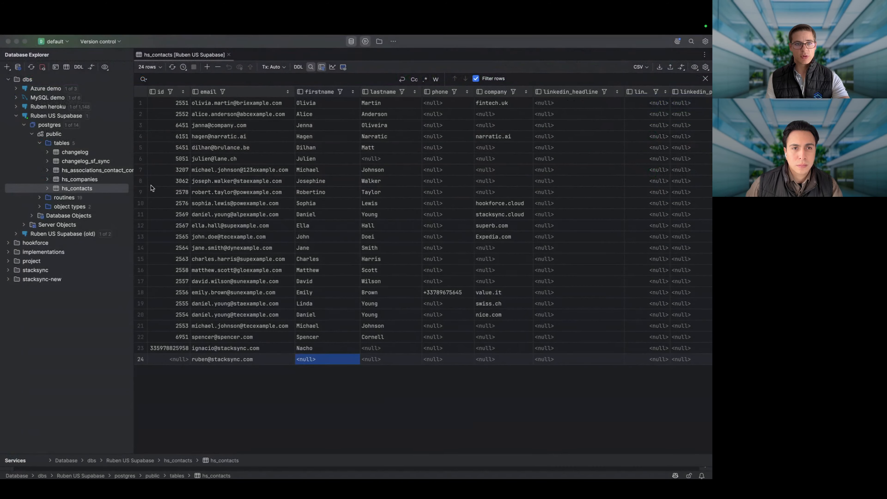
pyautogui.press('super+Tab')
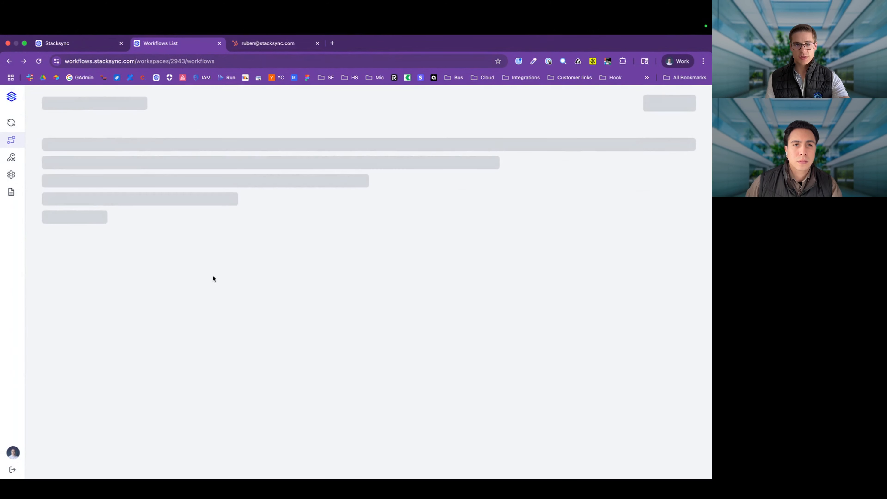
# Step: Add a Postgres Update Records step named 'update contacts in HubSpot DB'
pyautogui.press('super+Tab')
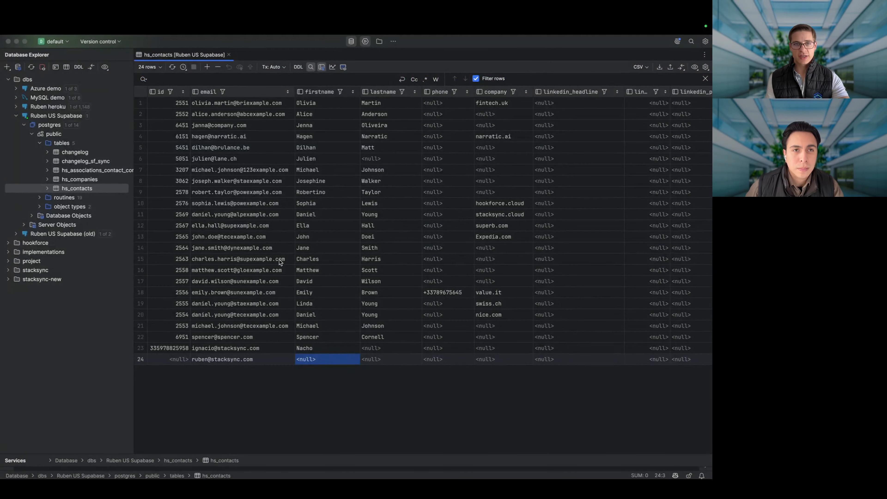
pyautogui.press('super+Tab')
pyautogui.click(430, 168)
pyautogui.write('post')
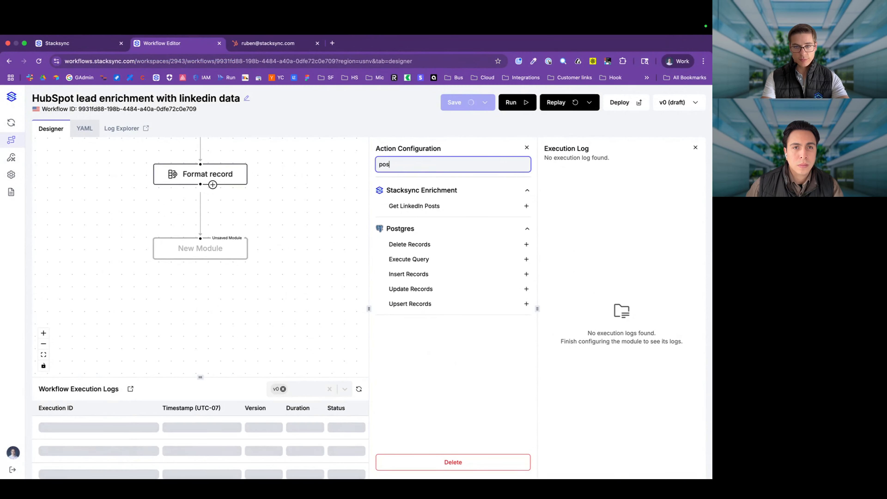
pyautogui.click(409, 288)
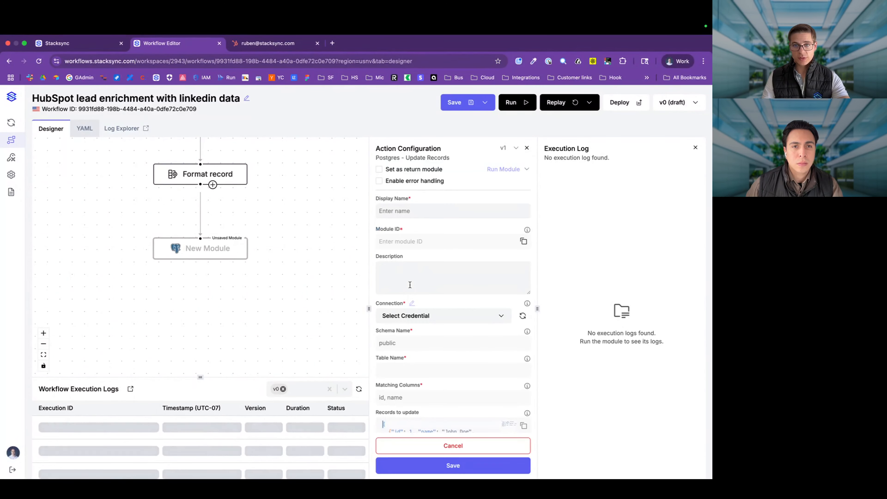
pyautogui.click(406, 214)
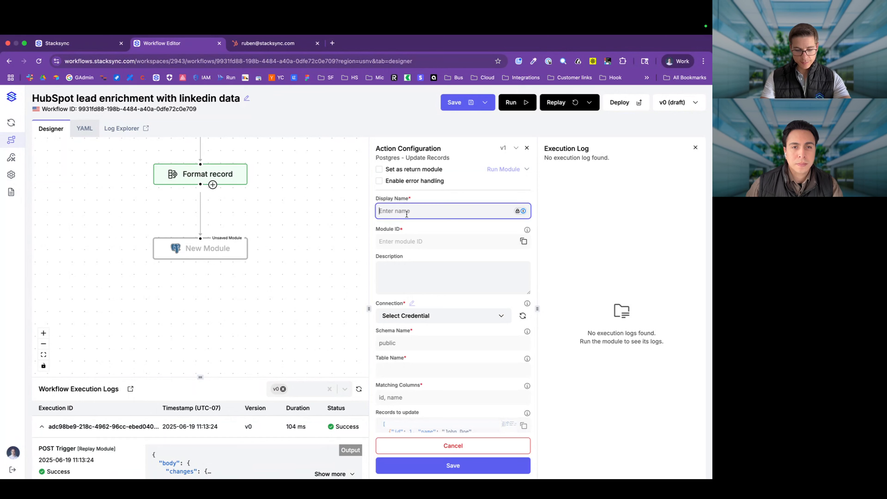
pyautogui.write('update contacts in HubSpot DB')
# Step: Set the table to hs_contacts with id as the matching column
pyautogui.click(421, 367)
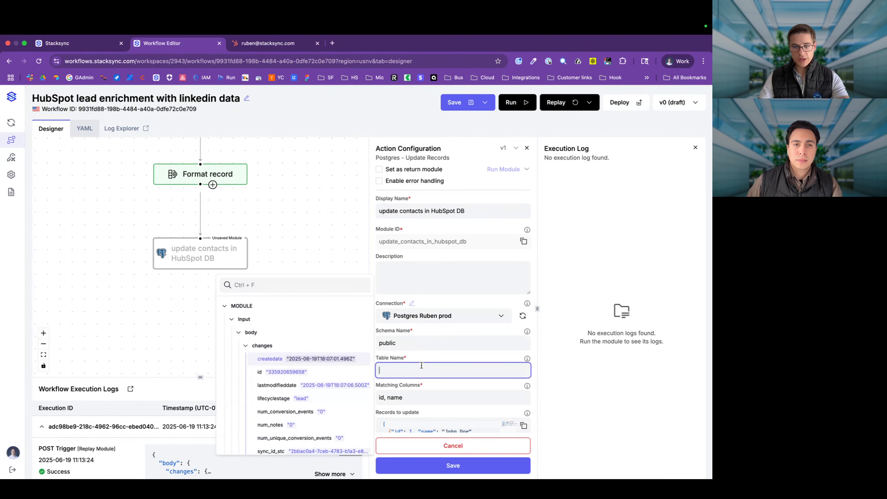
pyautogui.write('hs_contacts')
pyautogui.scroll(-2, 396, 331)
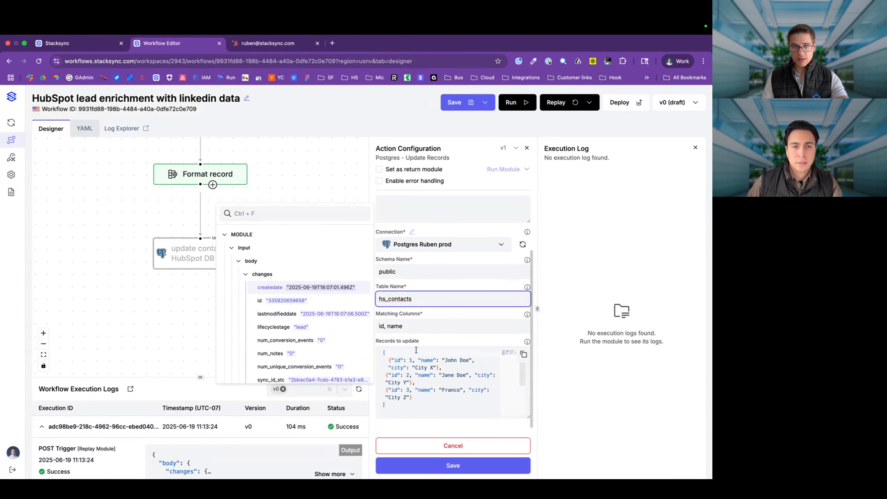
pyautogui.tripleClick(396, 331)
pyautogui.write('id')
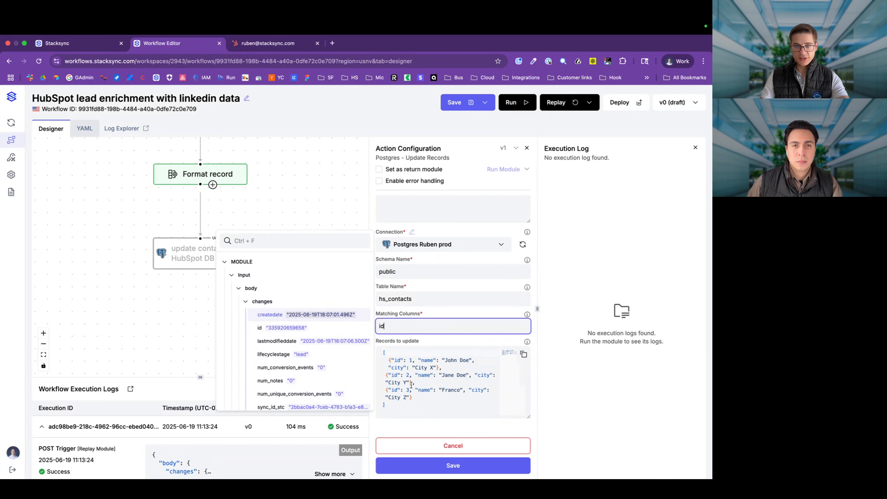
# Step: Replace the sample records with {{ format_record }}, save and run the step, then switch to DataGrip
pyautogui.moveTo(425, 400); pyautogui.dragTo(389, 361)
pyautogui.press('BackSpace')
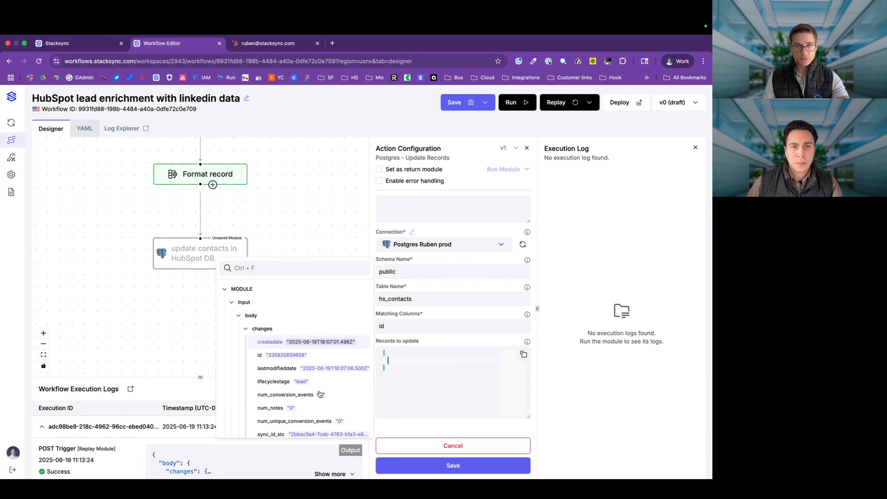
pyautogui.scroll(-5, 319, 394)
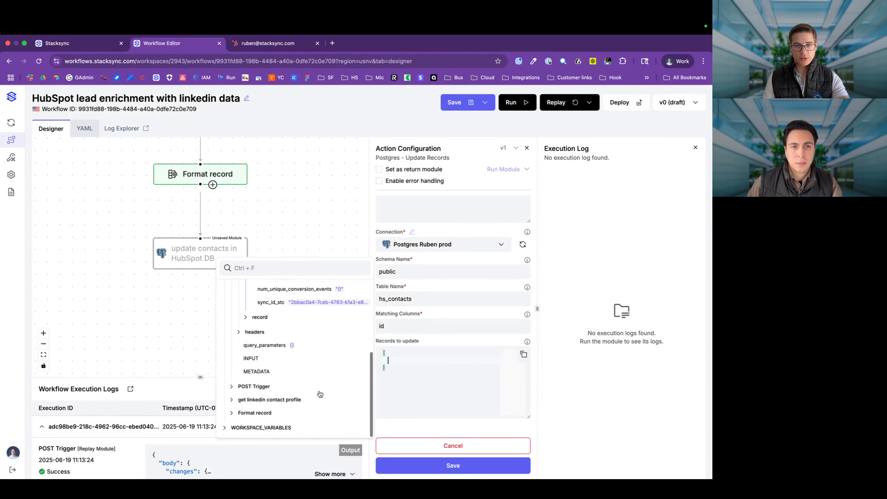
pyautogui.click(365, 414)
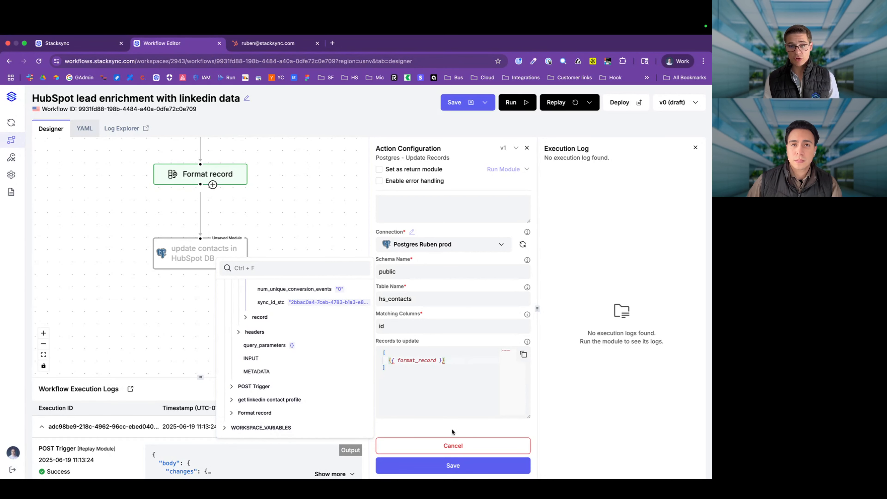
pyautogui.click(453, 465)
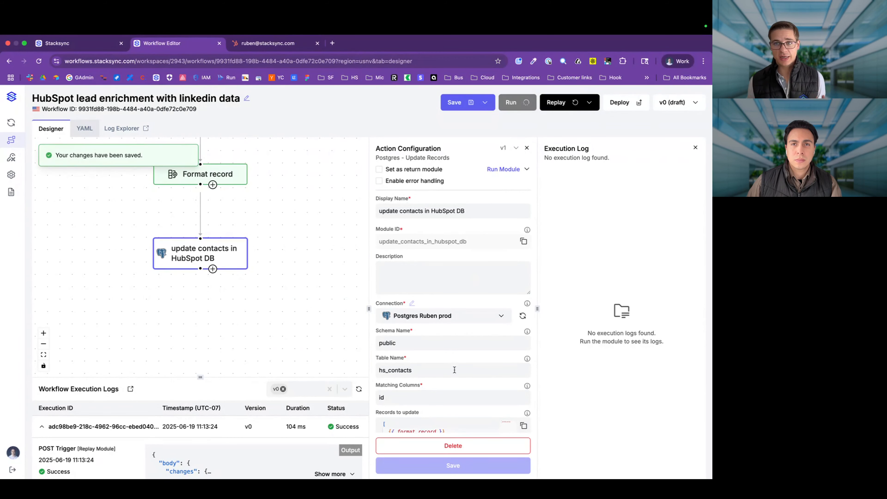
pyautogui.moveTo(368, 308); pyautogui.dragTo(269, 302)
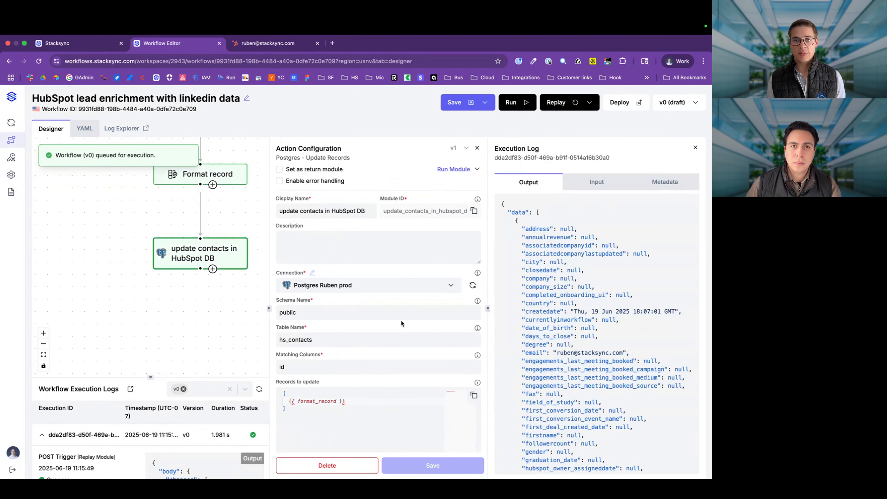
pyautogui.press('super+Tab')
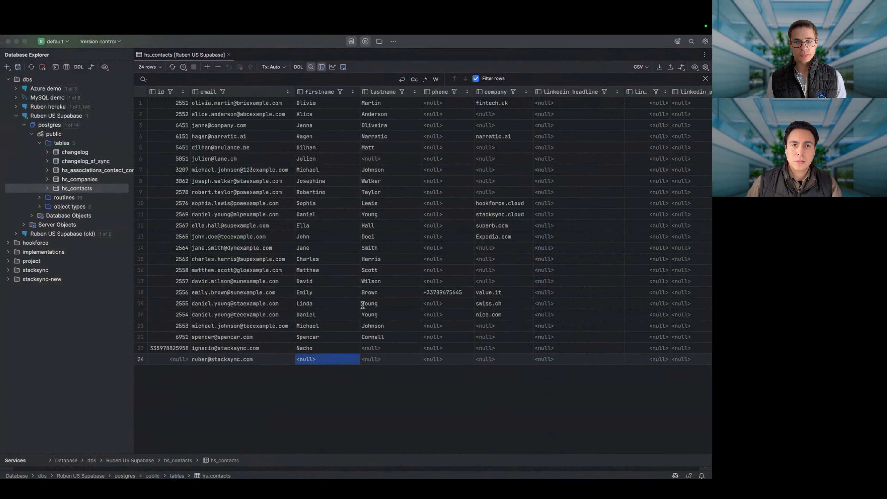
# Step: Refresh hs_contacts and inspect row 24's LinkedIn headline, job history, summary, URL and title 'Founder and CEO'
pyautogui.press('Tab')
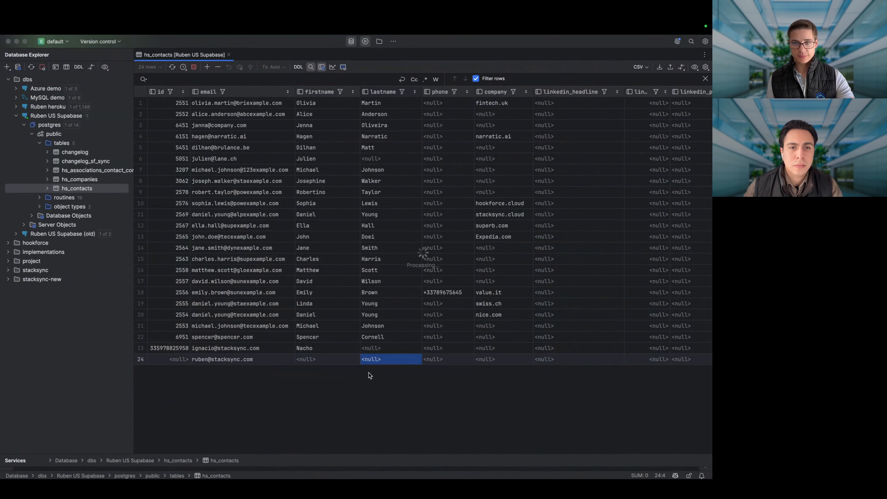
pyautogui.hscroll(9, 369, 372)
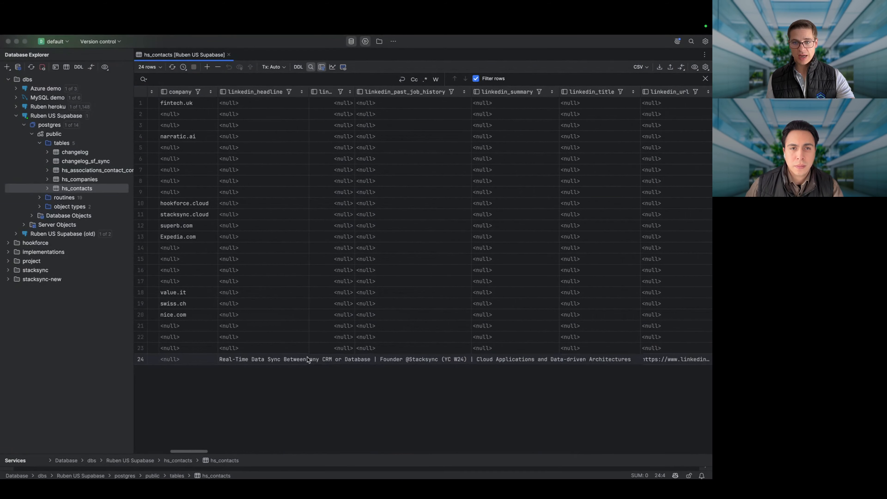
pyautogui.moveTo(306, 359); pyautogui.dragTo(486, 362)
pyautogui.click(398, 361)
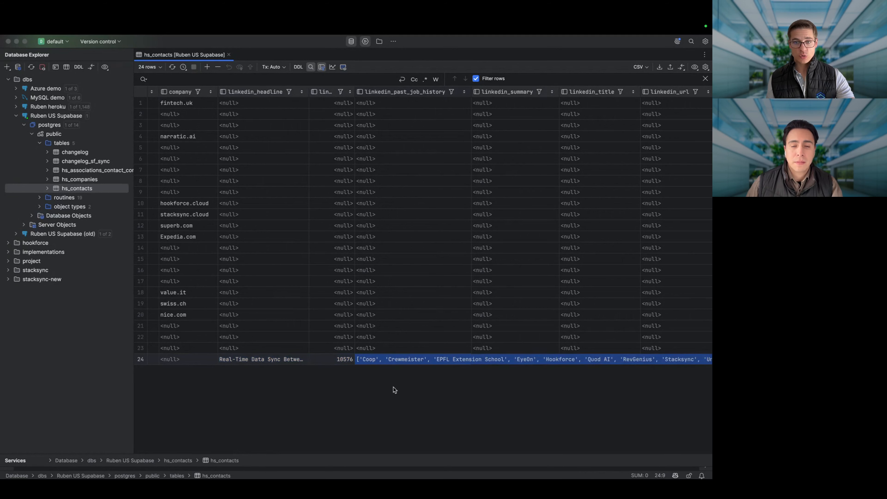
pyautogui.click(352, 360)
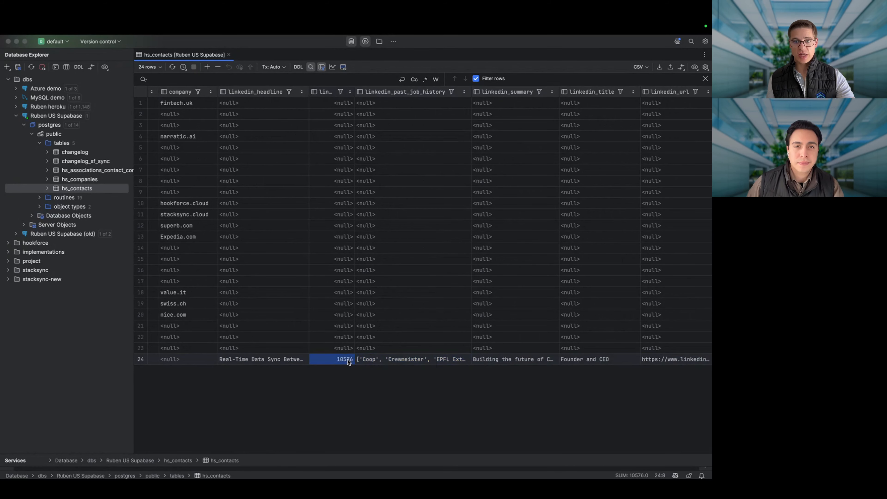
pyautogui.click(292, 362)
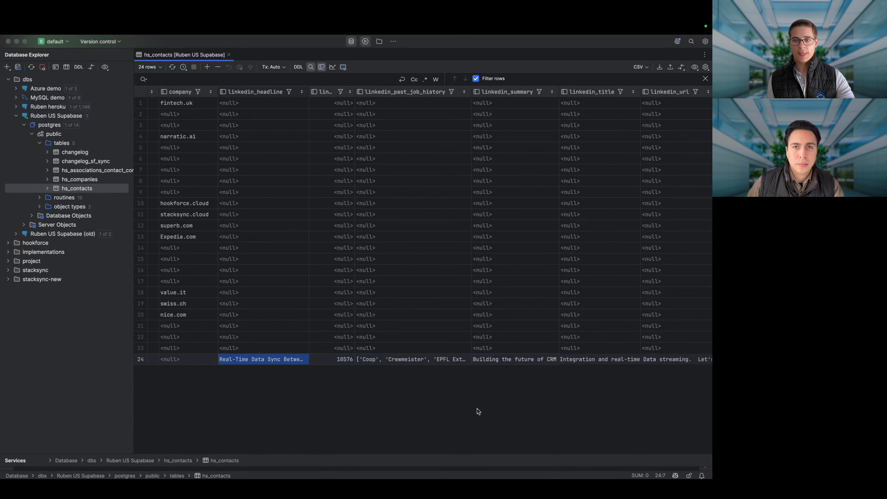
pyautogui.hscroll(6, 549, 388)
pyautogui.click(400, 360)
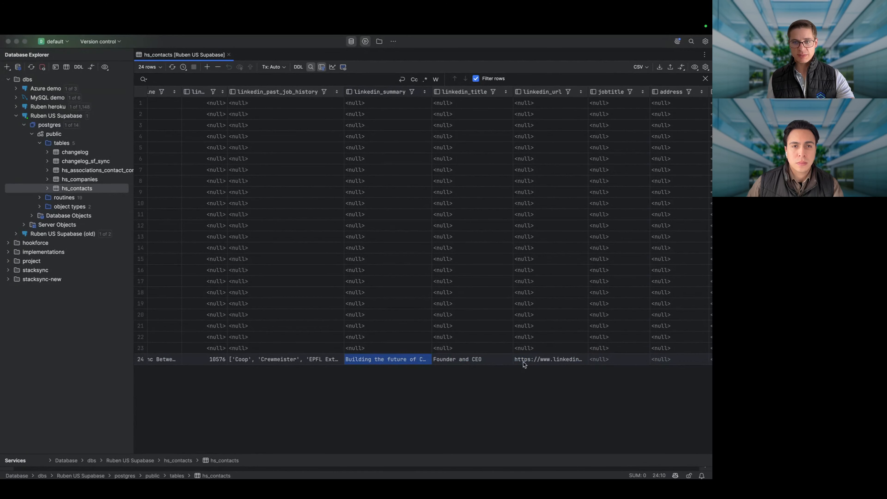
pyautogui.click(546, 359)
pyautogui.click(483, 359)
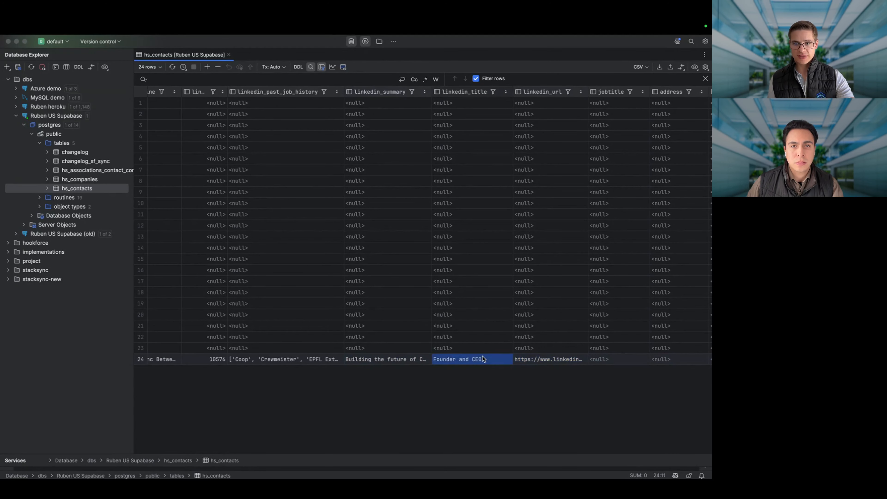
pyautogui.hscroll(-15, 483, 358)
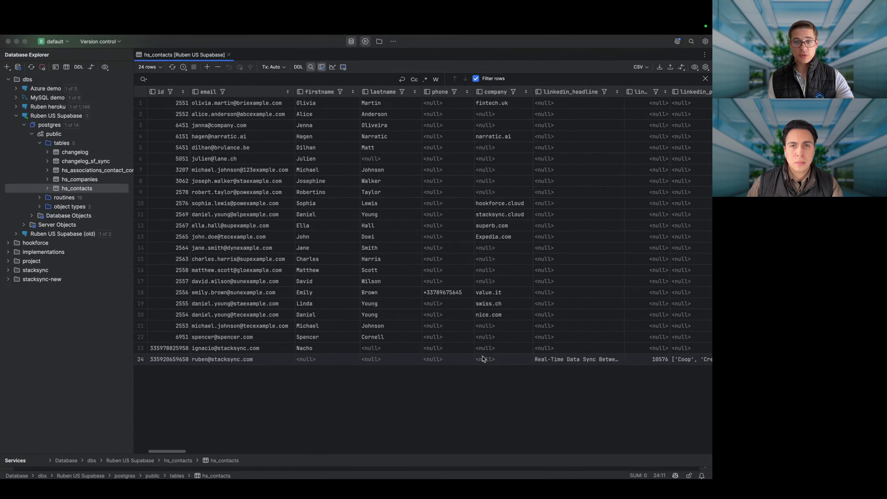
pyautogui.press('super+Tab')
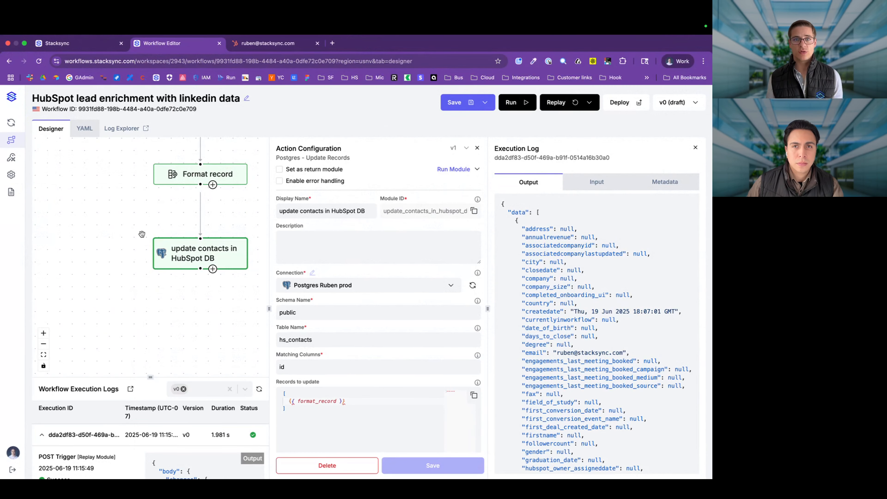
# Step: Reload the HubSpot contact, review the trigger's Last Executions, then bring DataGrip's hs_contacts back
pyautogui.click(273, 43)
pyautogui.press('super+r')
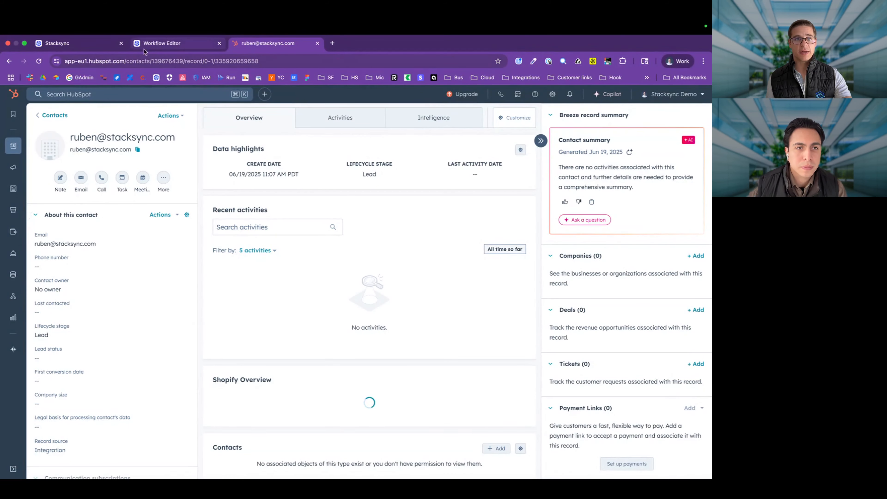
pyautogui.click(80, 43)
pyautogui.hscroll(1, 417, 320)
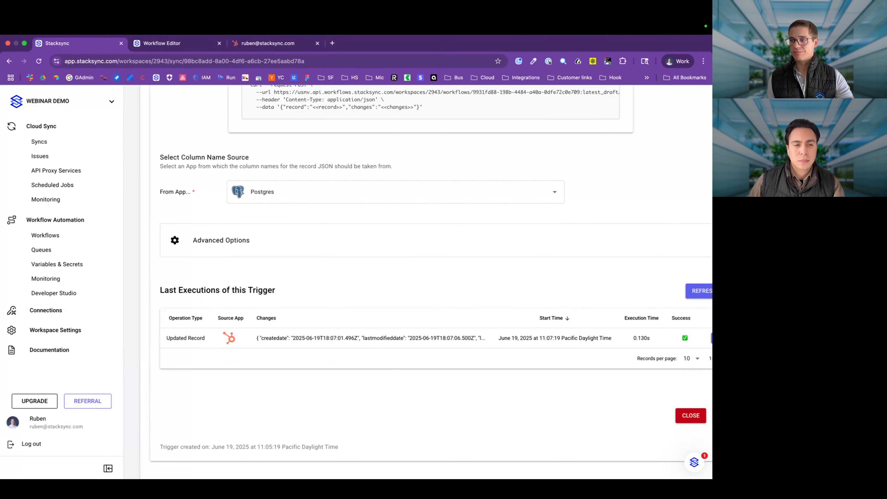
pyautogui.press('super+Tab')
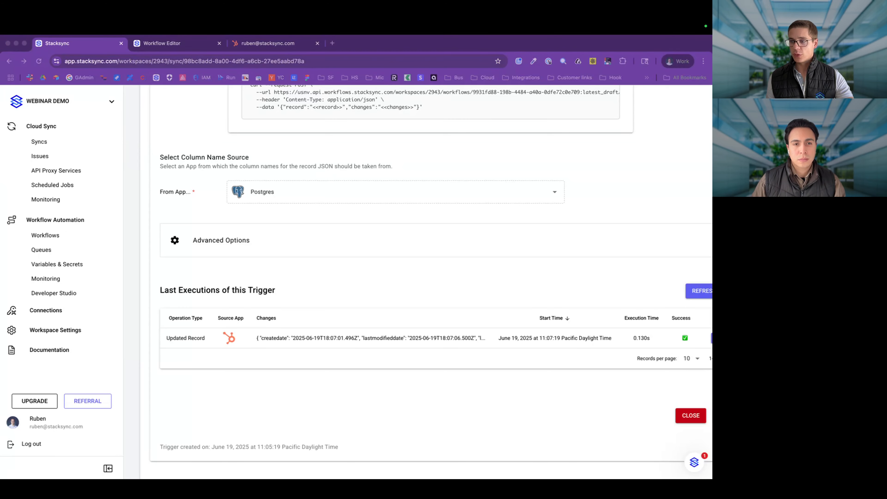
pyautogui.hotkey('ctrl', 'Right')
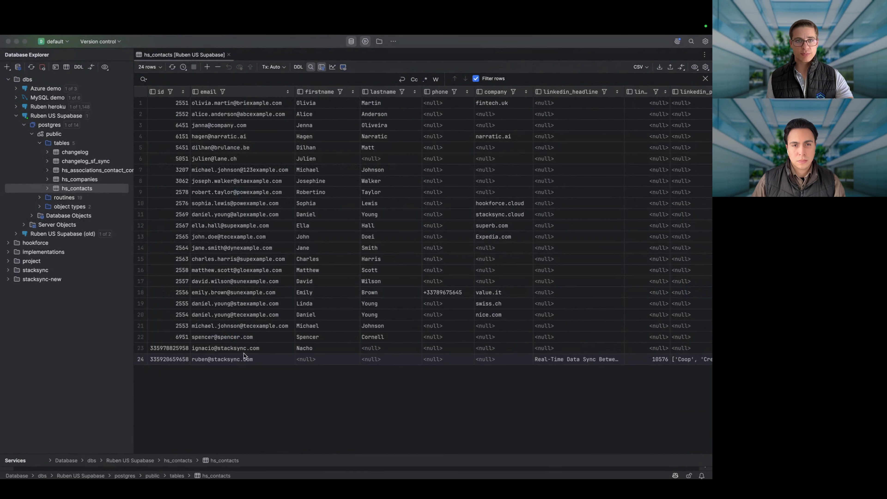
# Step: Insert row 25 into hs_contacts with only the pasted contact email, and commit it
pyautogui.click(207, 66)
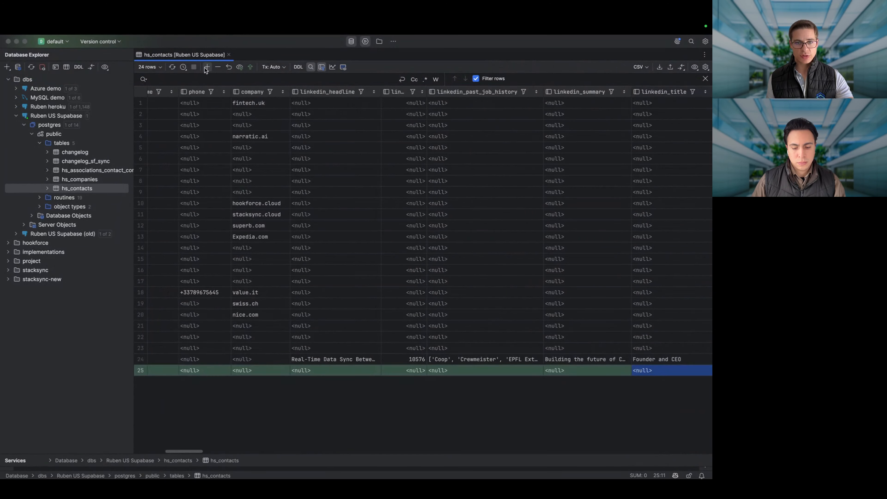
pyautogui.hscroll(-10, 261, 369)
pyautogui.hscroll(-2, 261, 369)
pyautogui.click(254, 369)
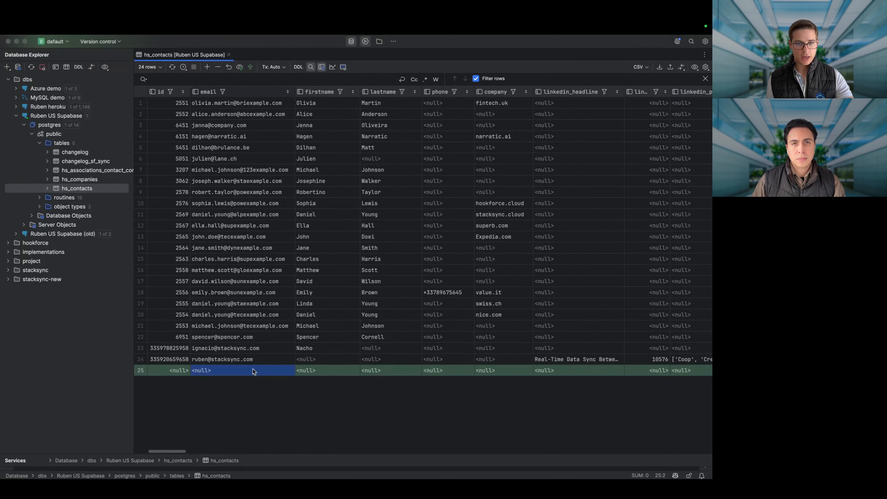
pyautogui.press('super+v')
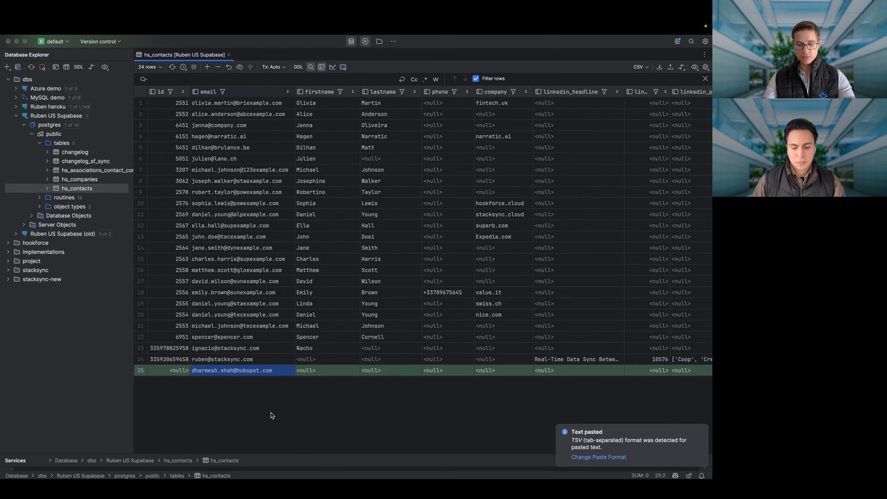
pyautogui.press('super+Return')
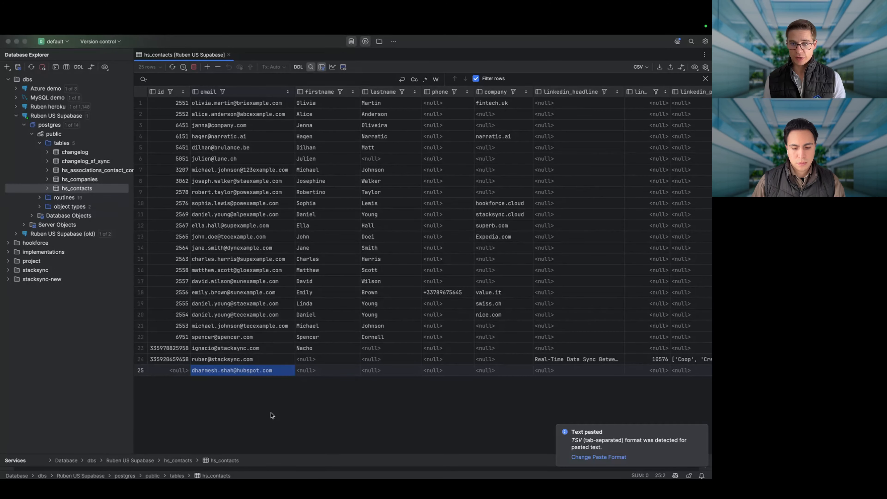
pyautogui.press('super+Tab')
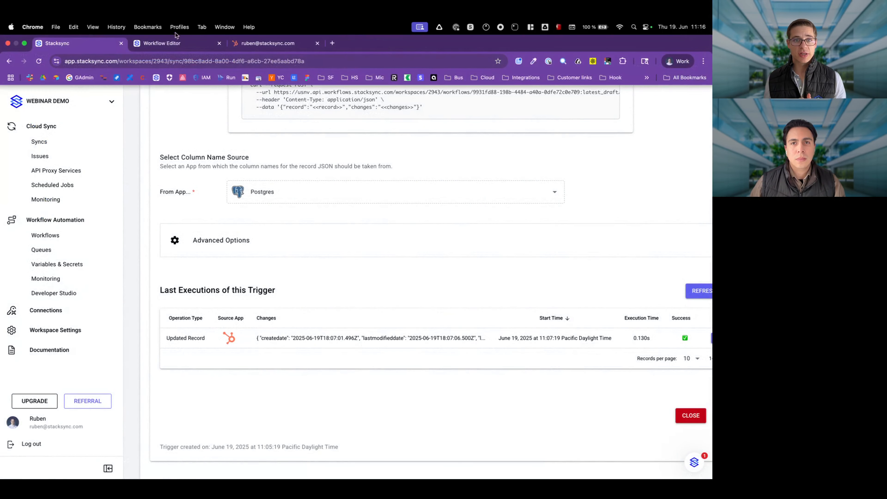
# Step: Refresh the Workflow Execution Logs and open the update contacts log for new run d19f10a9
pyautogui.click(175, 42)
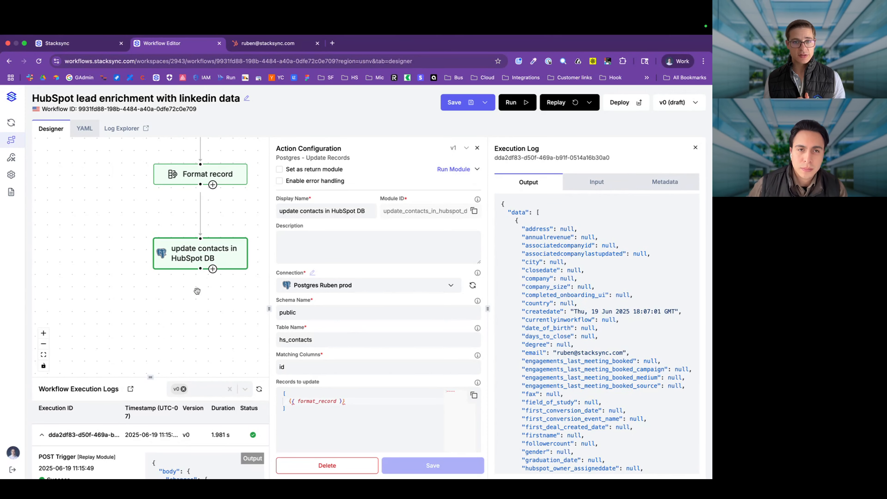
pyautogui.scroll(-3, 197, 291)
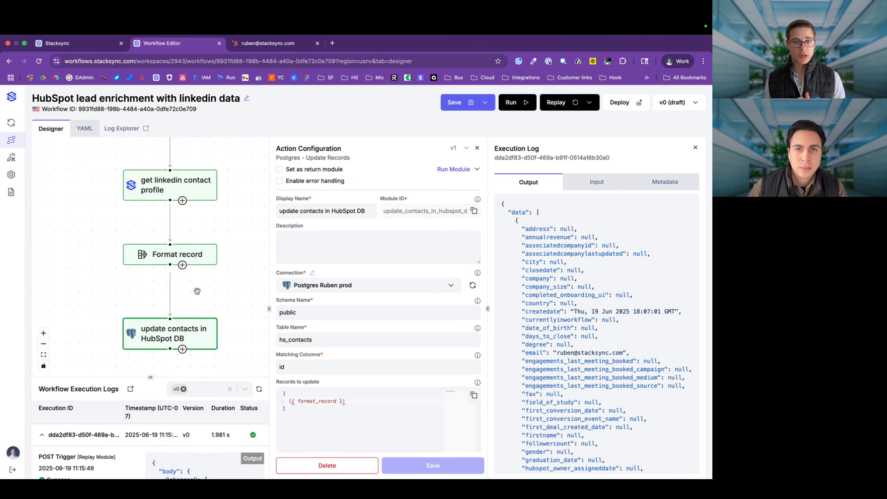
pyautogui.click(258, 389)
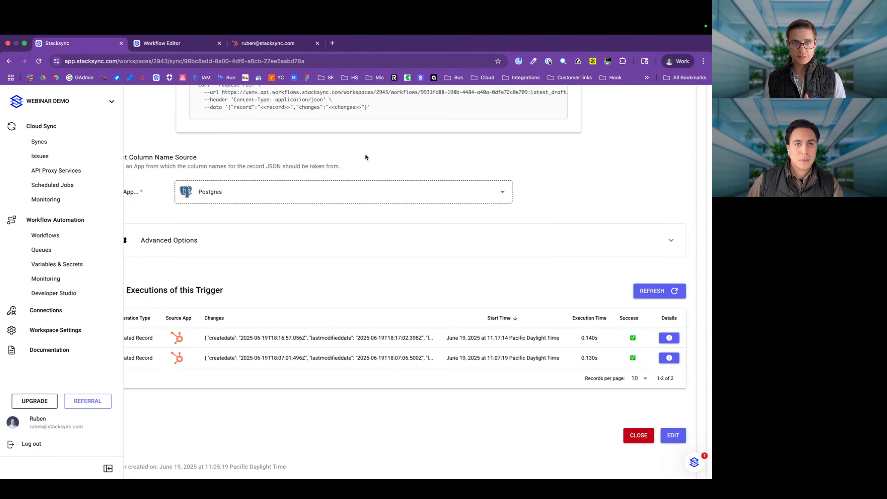
pyautogui.click(170, 44)
pyautogui.click(232, 404)
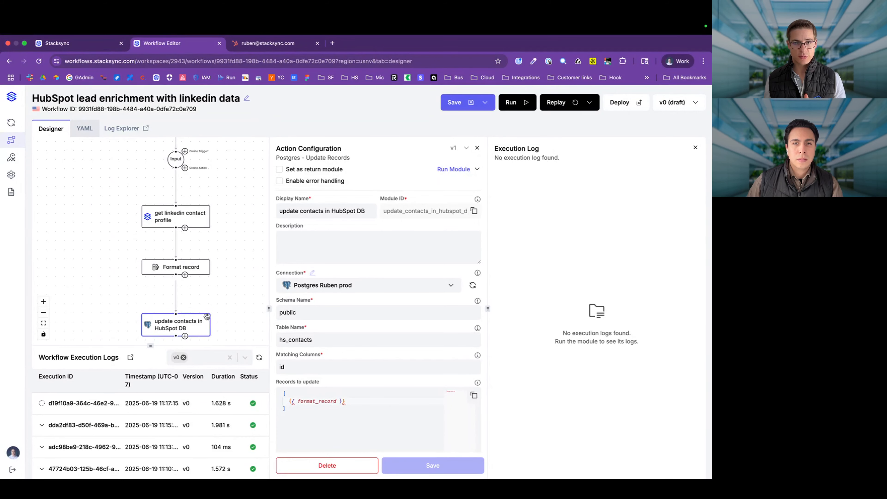
pyautogui.moveTo(198, 324); pyautogui.dragTo(196, 326)
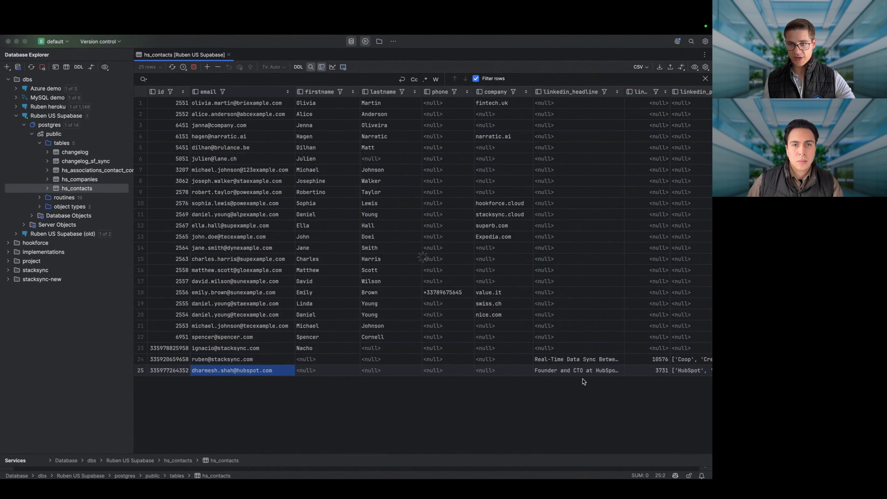
# Step: Reload hs_contacts and inspect row 25's linkedin_summary, 'Founder and CTO' title and linkedin_url
pyautogui.click(589, 371)
pyautogui.hscroll(6, 588, 371)
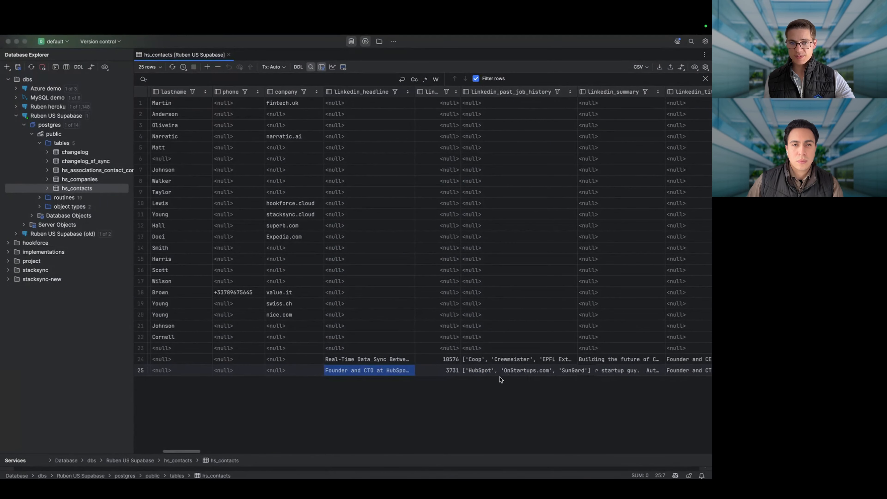
pyautogui.hscroll(4, 527, 369)
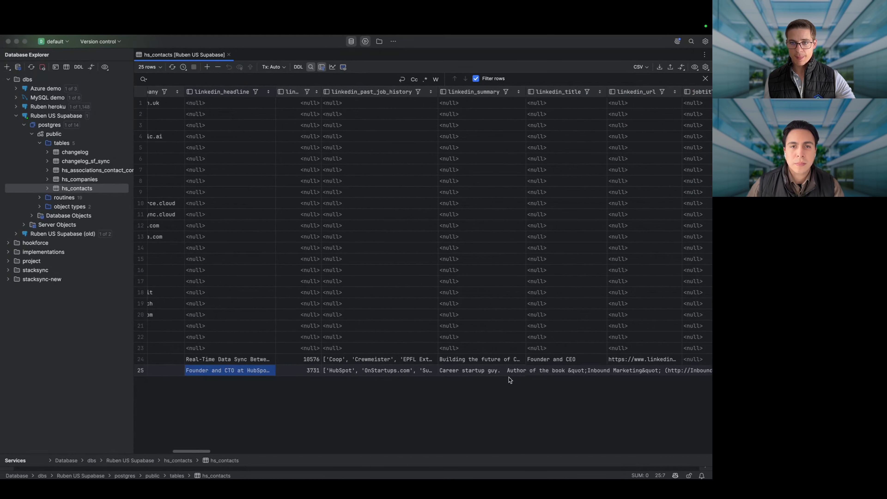
pyautogui.click(506, 371)
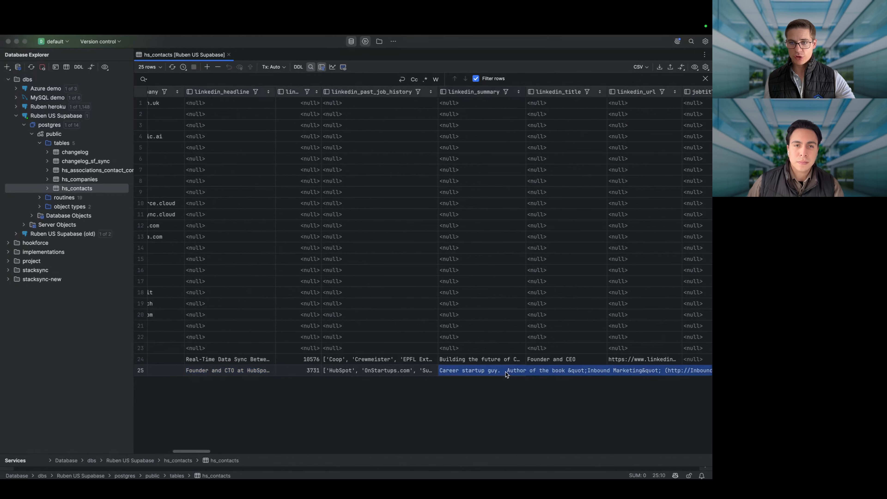
pyautogui.hscroll(2, 506, 372)
pyautogui.hscroll(1, 500, 384)
pyautogui.hscroll(13, 491, 397)
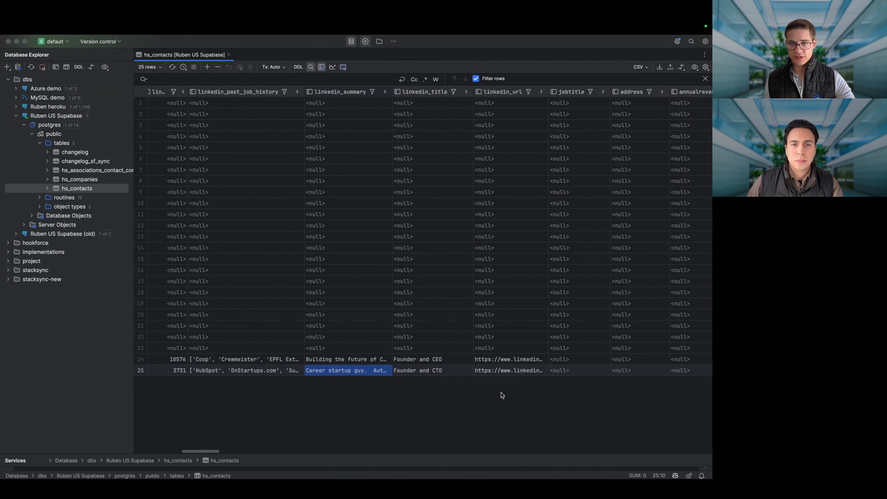
pyautogui.click(517, 371)
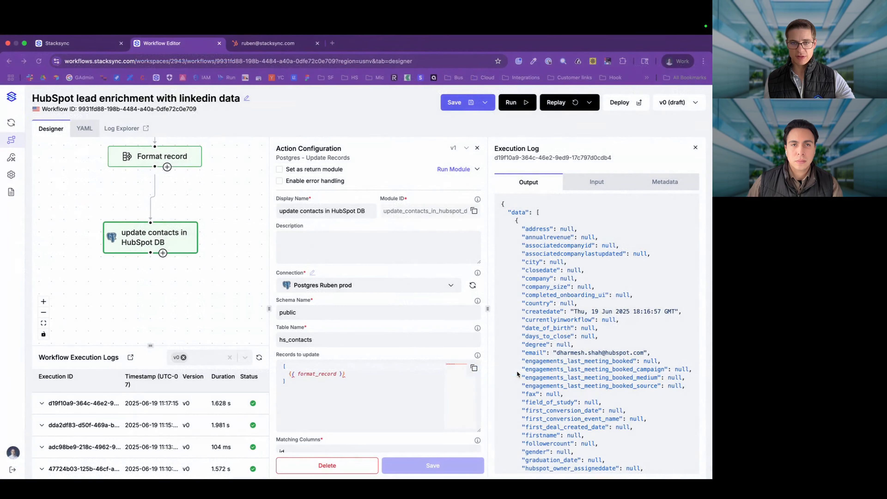
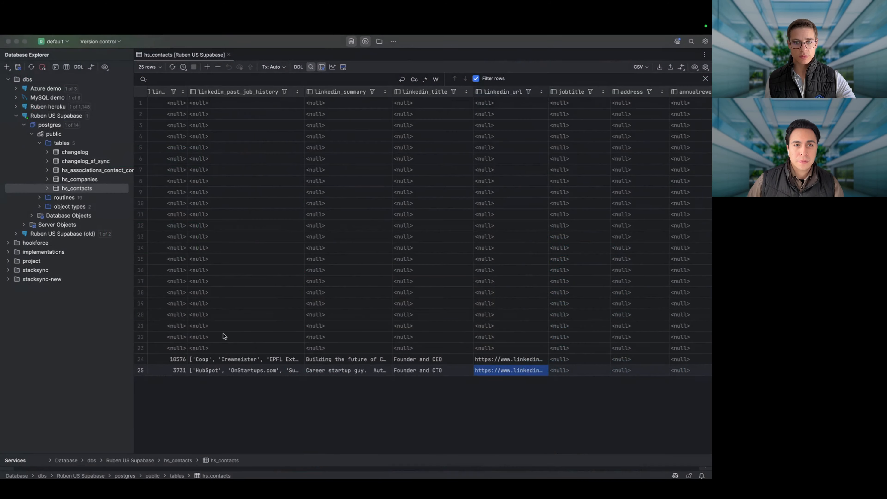
# Step: Scroll the hs_contacts grid back to its leftmost columns in DataGrip
pyautogui.hscroll(-10, 224, 336)
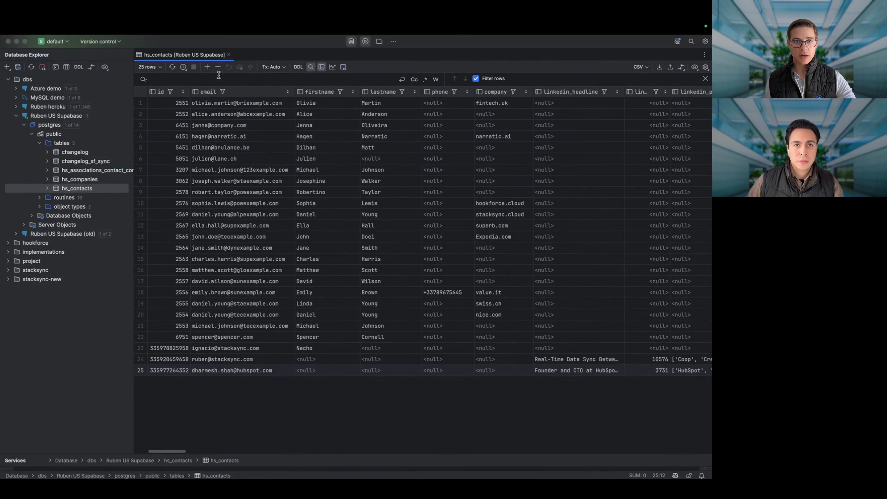
# Step: Add five hs_contacts rows holding only pasted contact e-mails and submit them to the database
pyautogui.click(207, 67)
pyautogui.press('super+v')
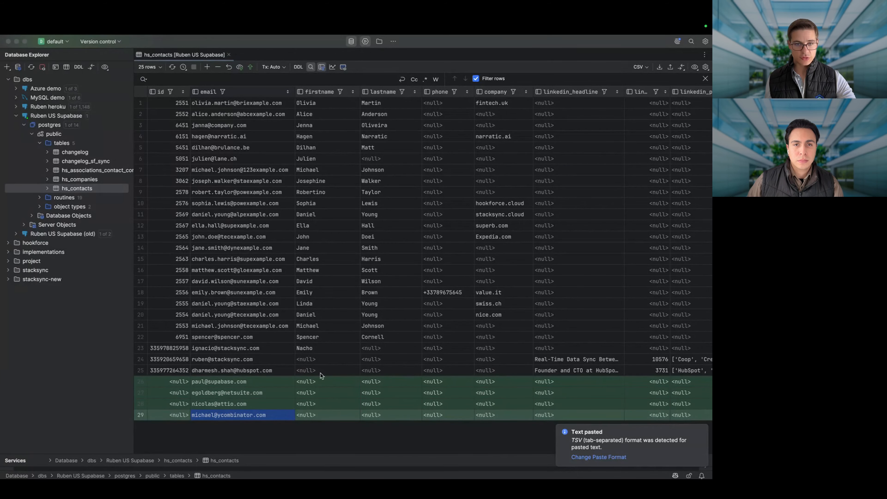
pyautogui.click(207, 67)
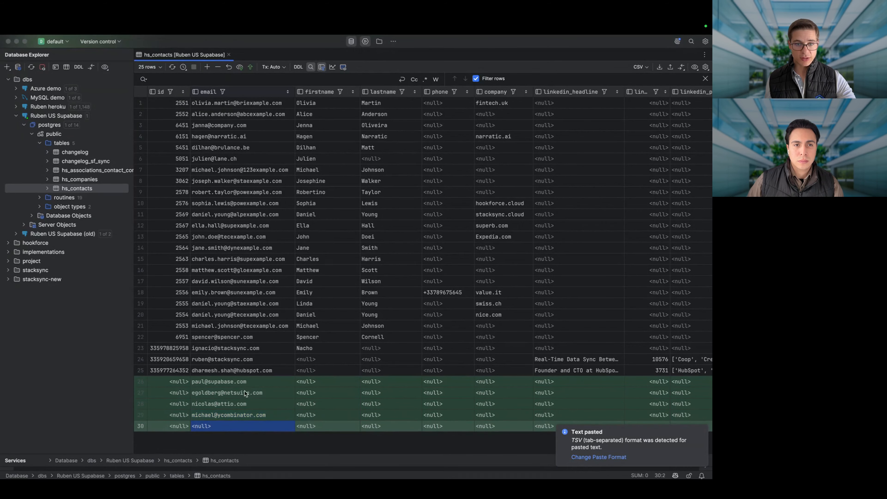
pyautogui.press('super+v')
pyautogui.scroll(-3, 254, 444)
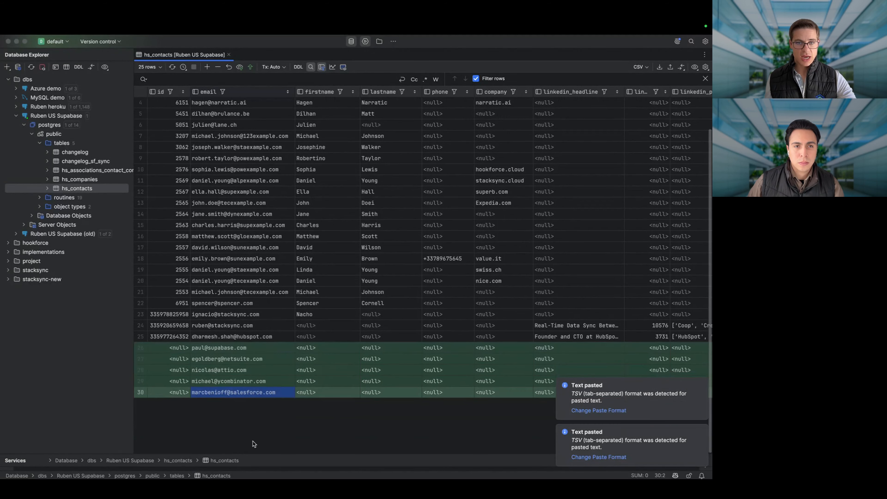
pyautogui.press('super+Return')
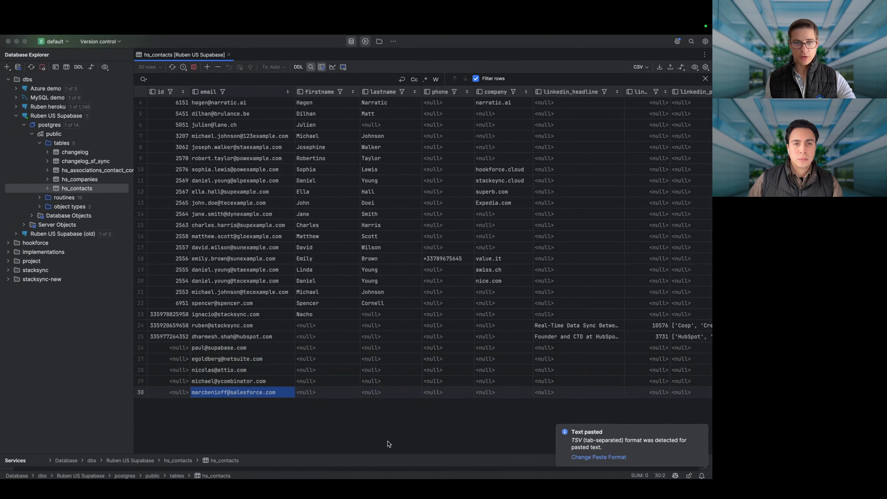
pyautogui.click(387, 442)
# Step: Select the five new e-mail cells, then bring up the HubSpot contact record in Chrome
pyautogui.moveTo(233, 348); pyautogui.dragTo(234, 389)
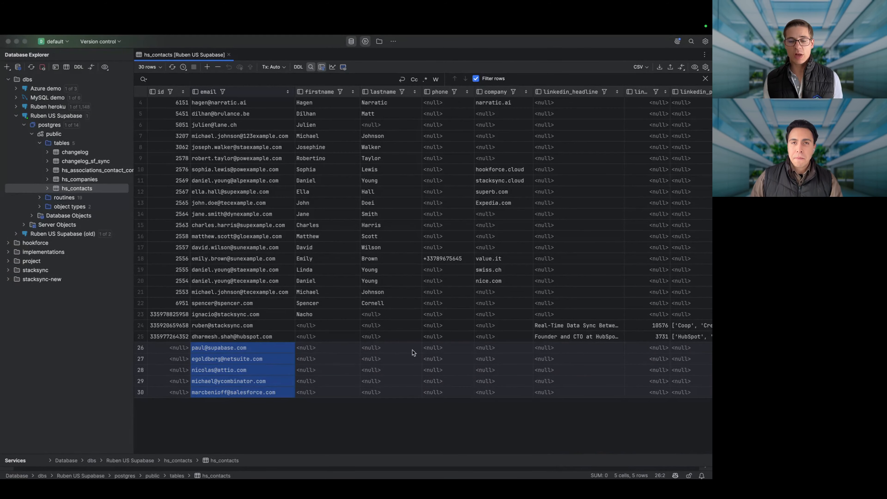
pyautogui.press('super+Tab')
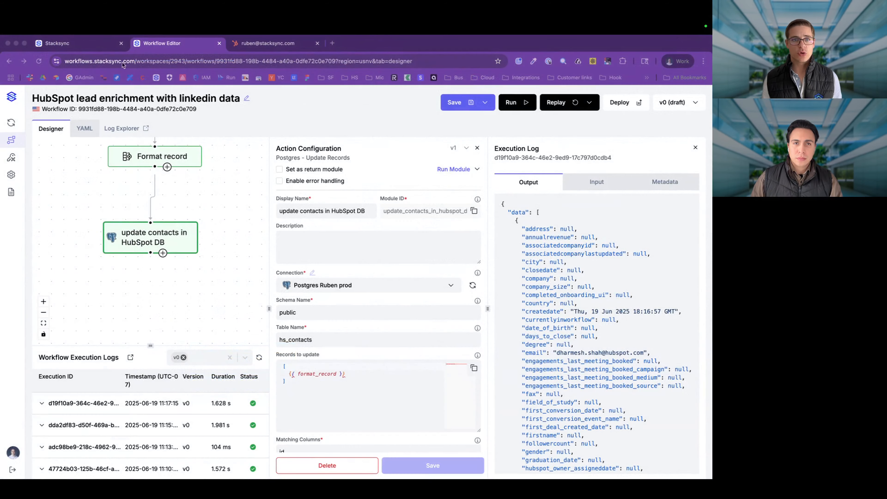
pyautogui.click(70, 45)
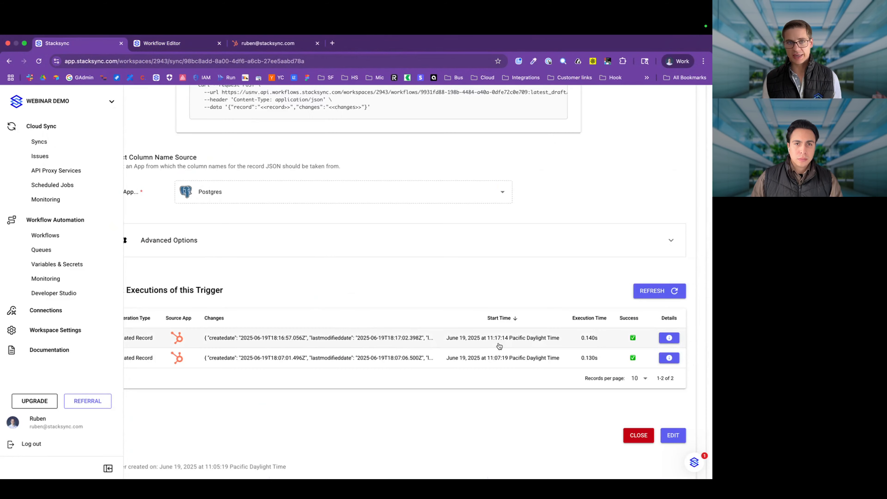
pyautogui.click(268, 43)
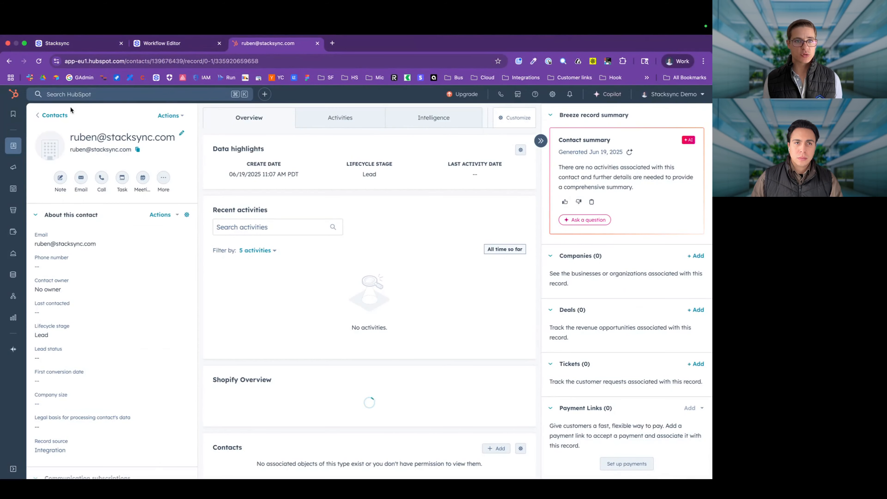
# Step: Open HubSpot's All contacts list showing 30 records, then reload the Stacksync trigger executions
pyautogui.click(64, 115)
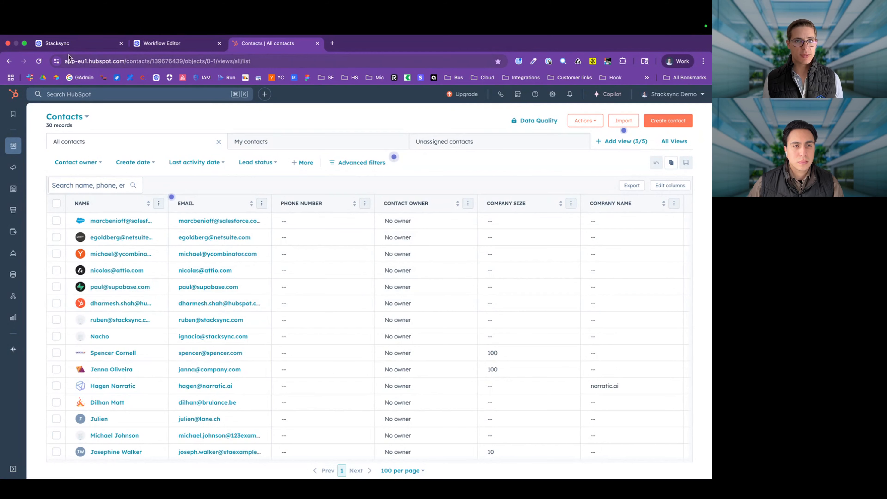
pyautogui.click(75, 45)
pyautogui.click(656, 290)
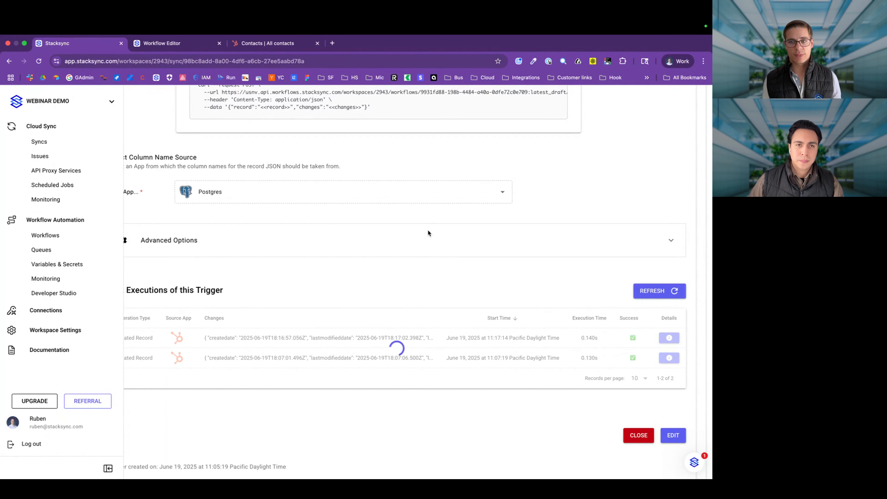
# Step: Refresh the trigger's four executions and the workflow execution logs, then return to DataGrip
pyautogui.click(654, 291)
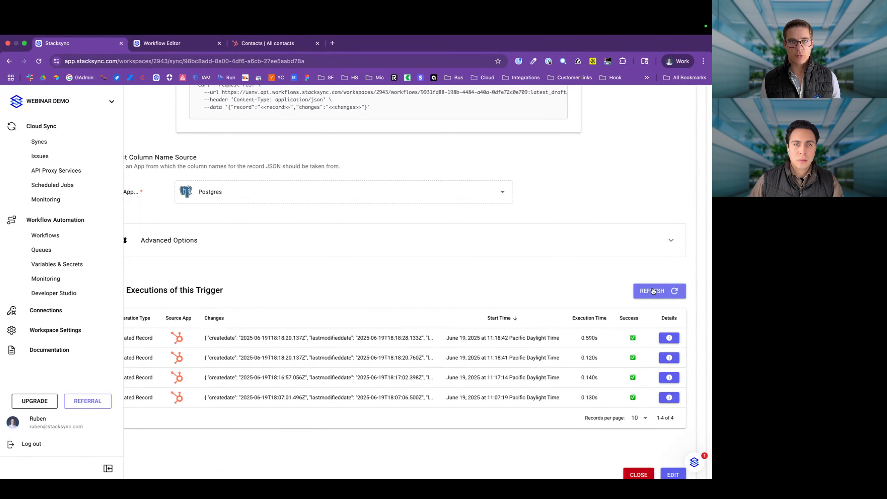
pyautogui.click(192, 46)
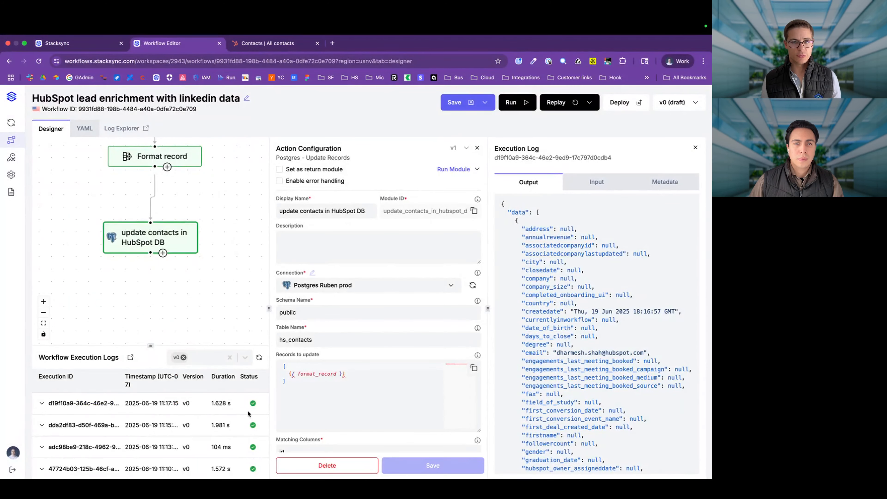
pyautogui.click(258, 358)
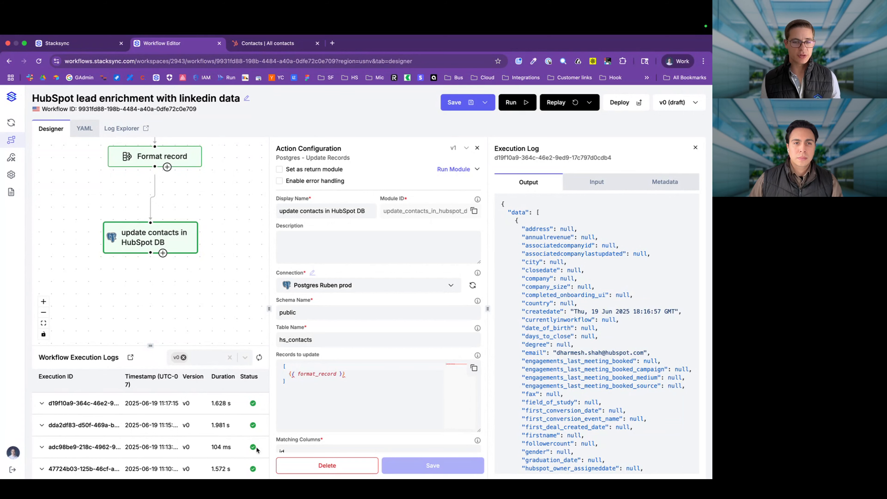
pyautogui.press('super+Tab')
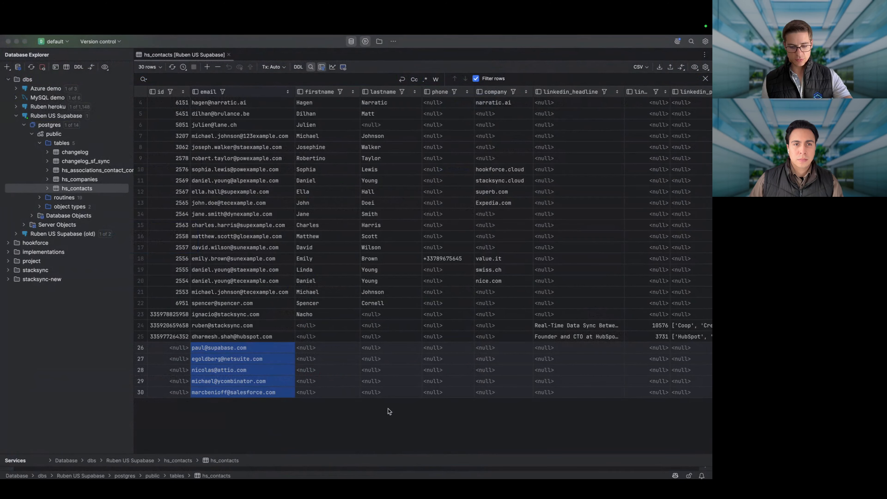
# Step: Reload hs_contacts and check the LinkedIn headlines now filled for the new contacts
pyautogui.click(388, 409)
pyautogui.press('super+r')
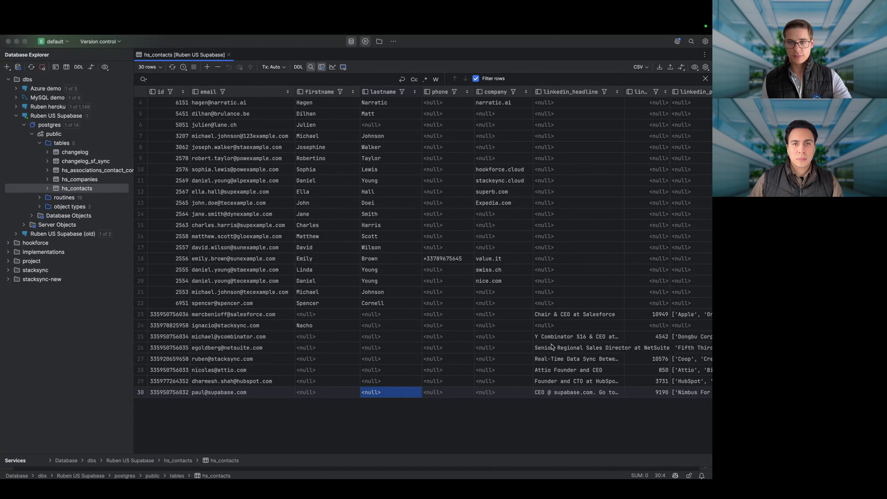
pyautogui.moveTo(551, 339); pyautogui.dragTo(558, 458)
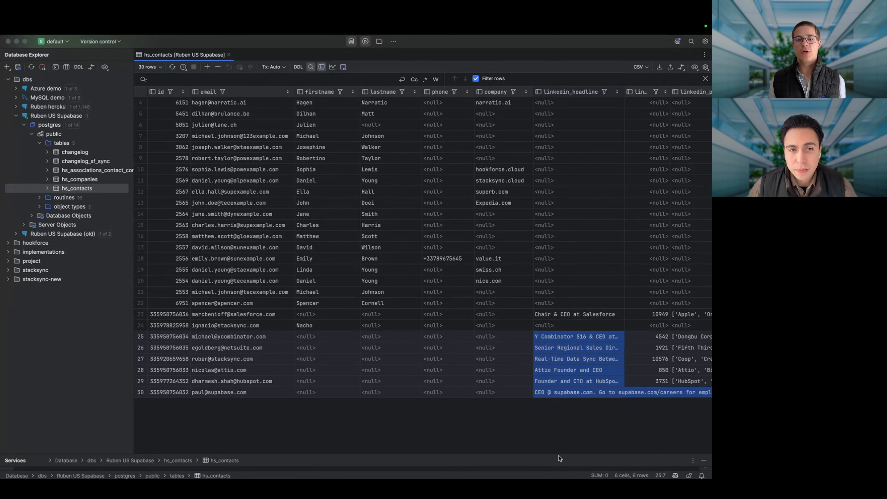
pyautogui.click(537, 424)
# Step: Inspect the new rows' LinkedIn fields through linkedin_url, then go back to HubSpot's contacts list
pyautogui.hscroll(8, 595, 378)
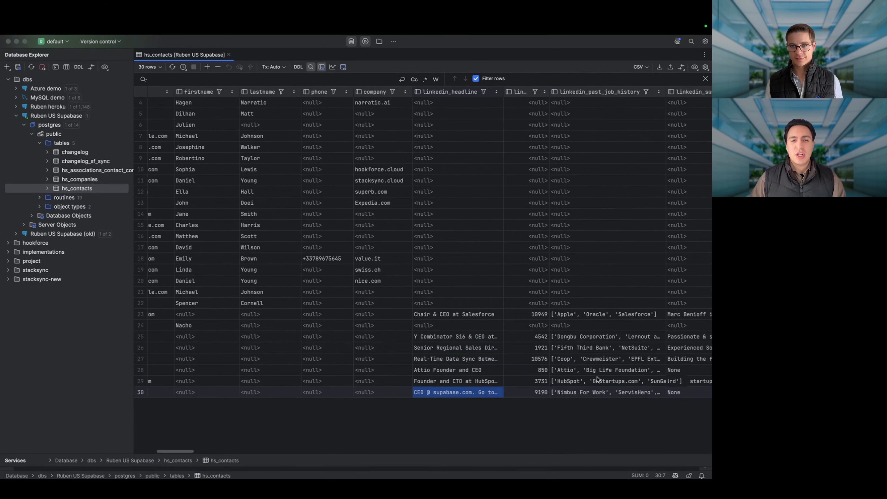
pyautogui.moveTo(422, 337); pyautogui.dragTo(563, 393)
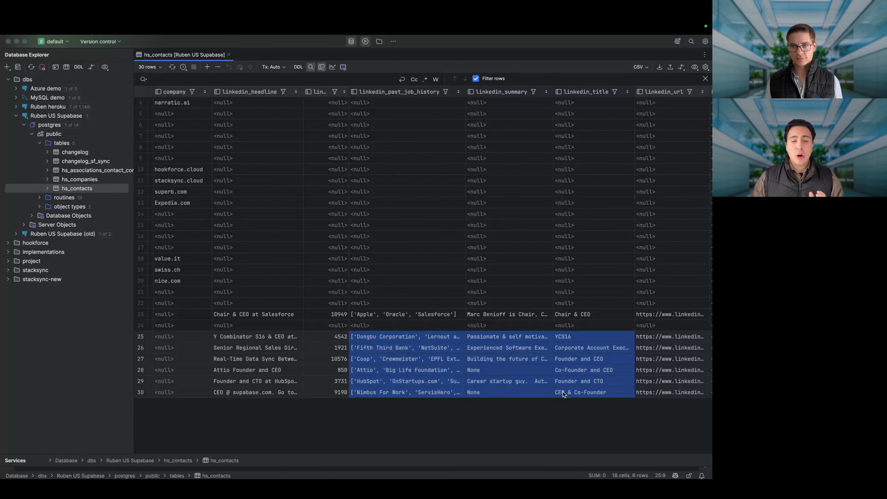
pyautogui.hscroll(3, 562, 392)
pyautogui.click(563, 392)
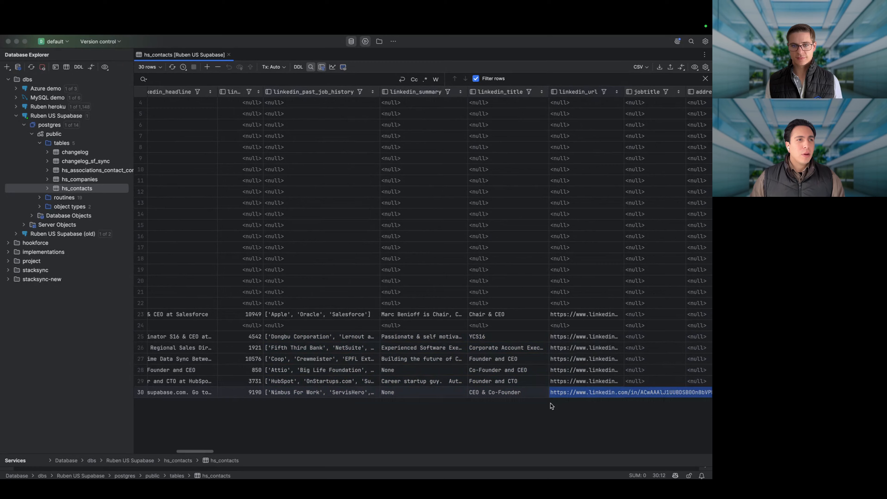
pyautogui.hscroll(-8, 556, 382)
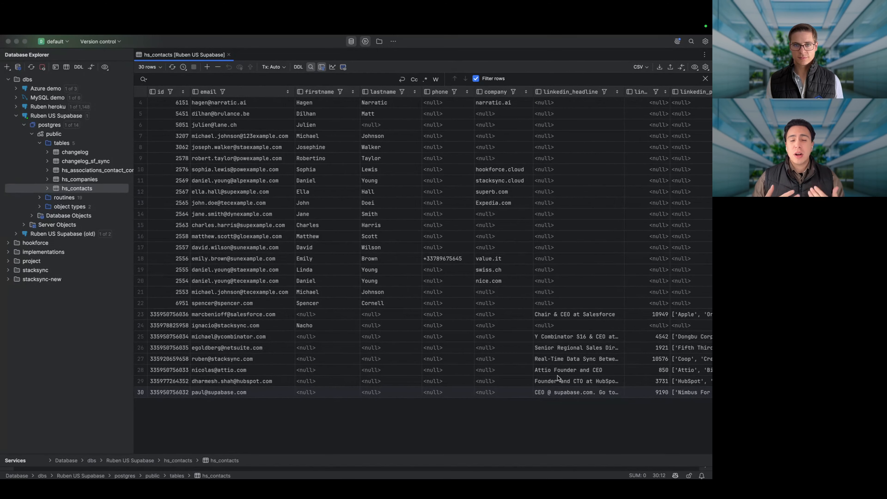
pyautogui.press('super+Tab')
pyautogui.click(241, 44)
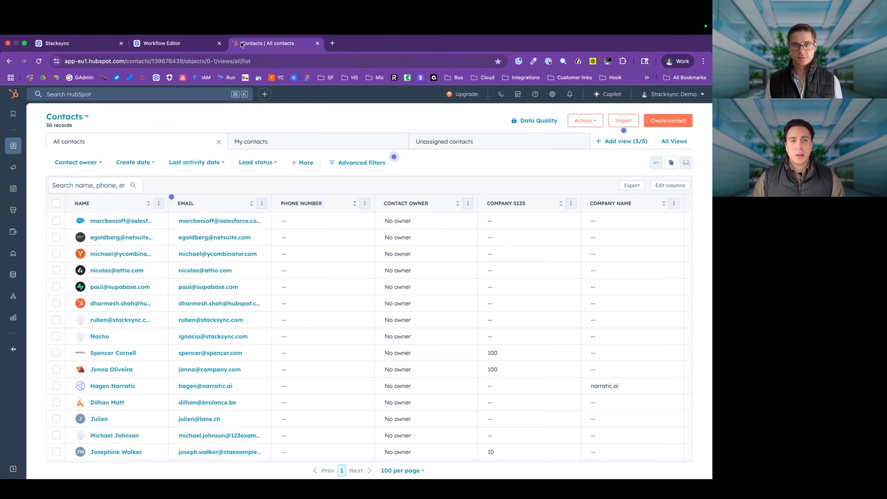
# Step: Add Linkedin Headline, Number of Connections, Past Job History, Summary, Title and URL columns to the contacts table
pyautogui.hscroll(10, 583, 277)
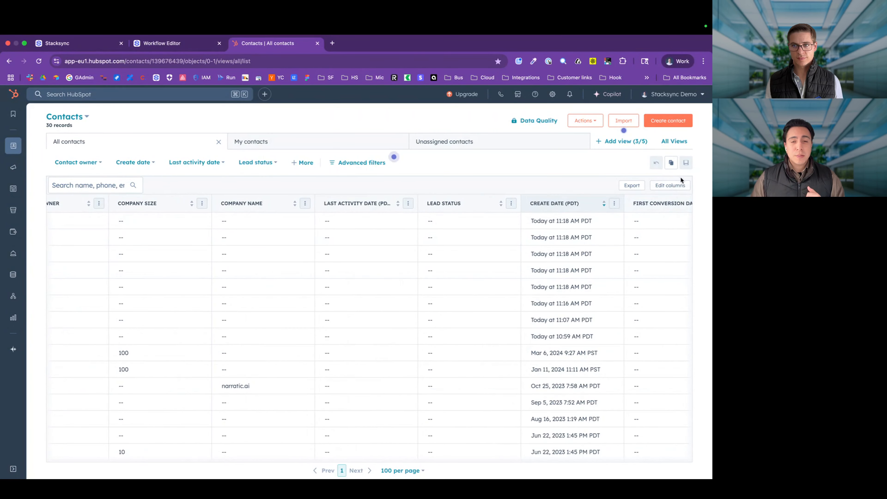
pyautogui.click(669, 185)
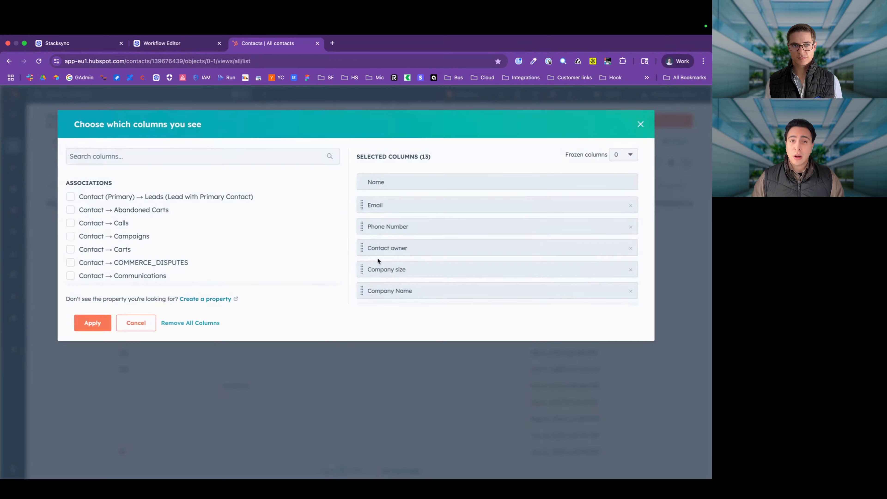
pyautogui.click(232, 156)
pyautogui.write('linkedin')
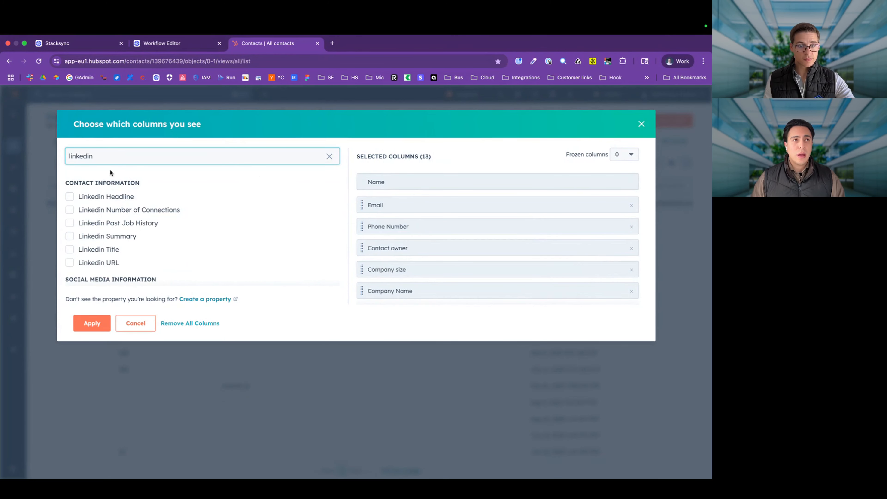
pyautogui.click(69, 196)
pyautogui.click(69, 210)
pyautogui.click(70, 223)
pyautogui.click(70, 236)
pyautogui.click(69, 263)
pyautogui.click(69, 249)
pyautogui.scroll(-1, 155, 258)
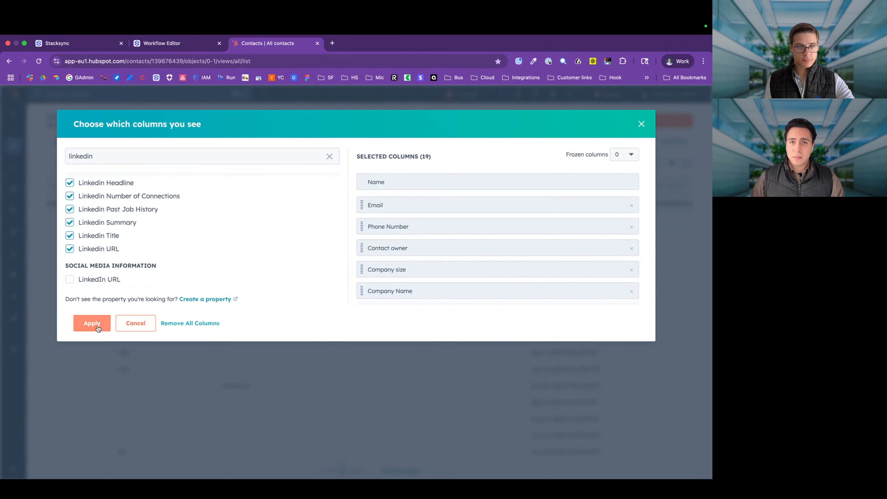
pyautogui.click(85, 323)
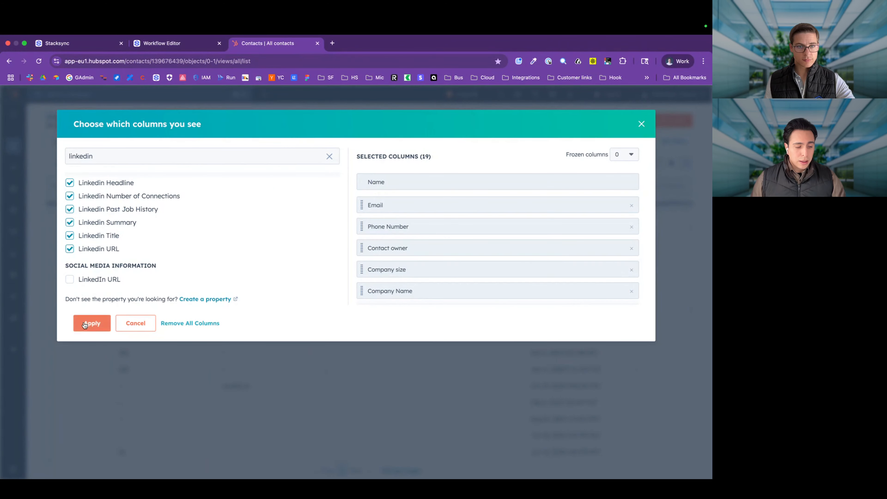
pyautogui.hscroll(10, 582, 304)
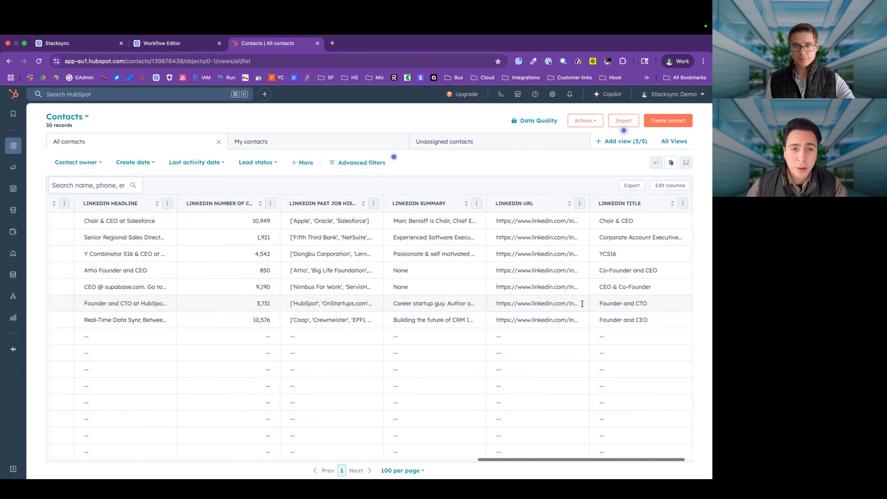
# Step: Reveal the full LinkedIn URLs of the second and fourth contacts
pyautogui.doubleClick(557, 234)
pyautogui.click(538, 270)
pyautogui.hscroll(-2, 405, 273)
pyautogui.hscroll(-1, 404, 272)
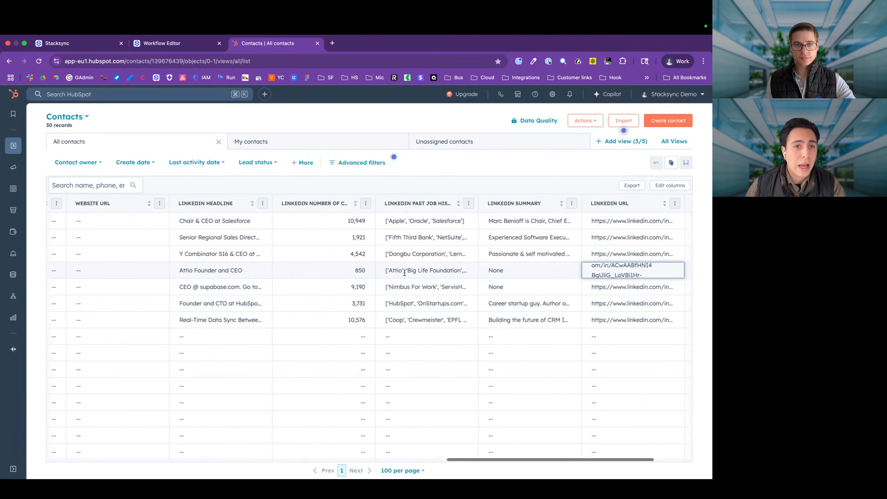
# Step: Check past job histories: filled for the sixth and seventh contacts, empty for unenriched ones
pyautogui.click(411, 310)
pyautogui.click(405, 321)
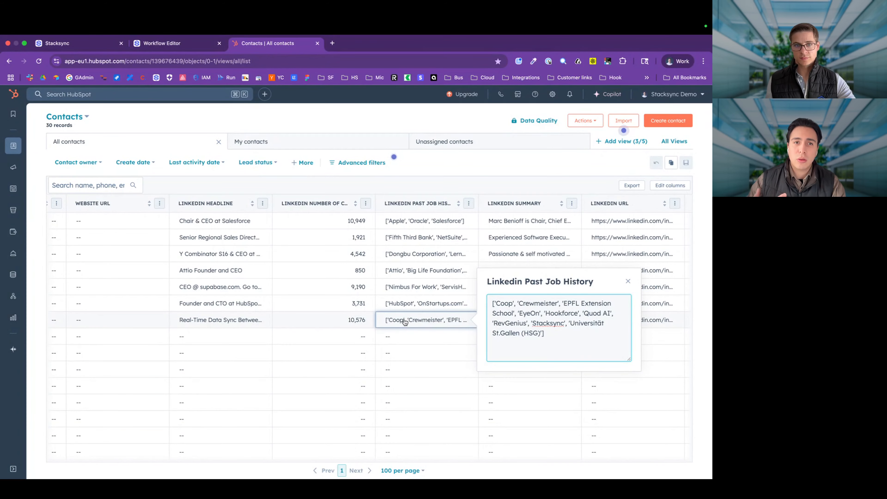
pyautogui.click(401, 336)
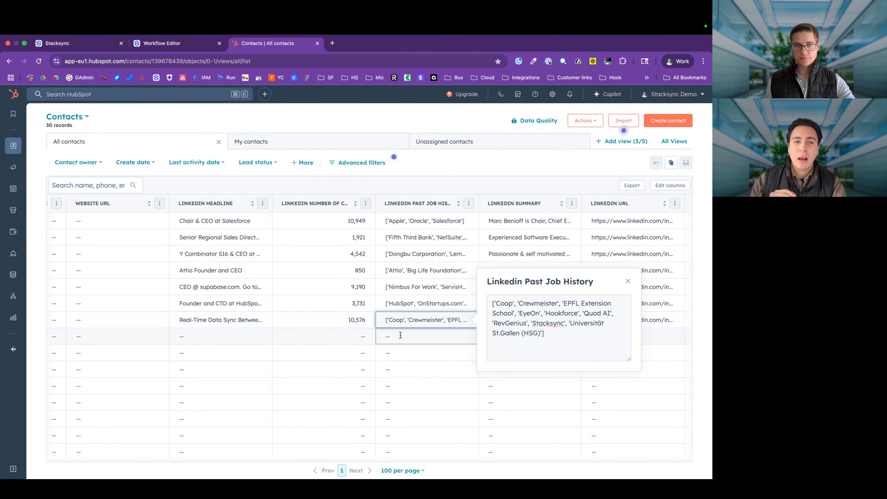
pyautogui.click(429, 385)
pyautogui.click(627, 348)
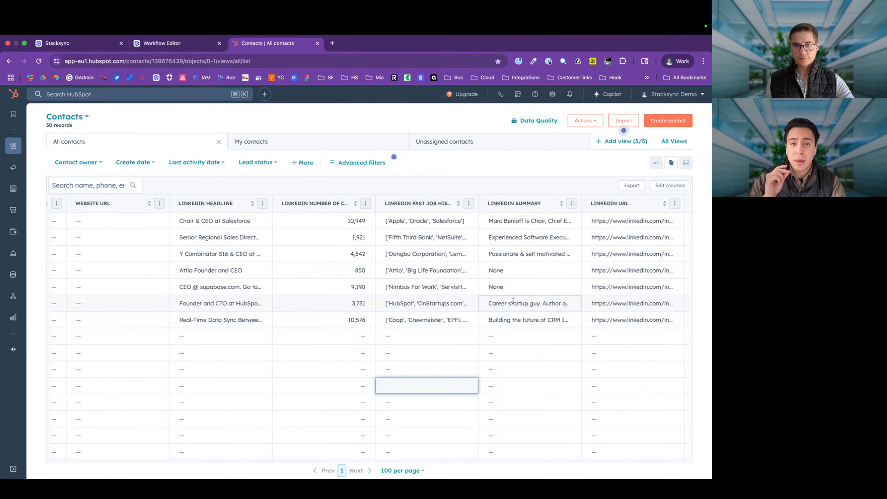
pyautogui.hscroll(3, 512, 301)
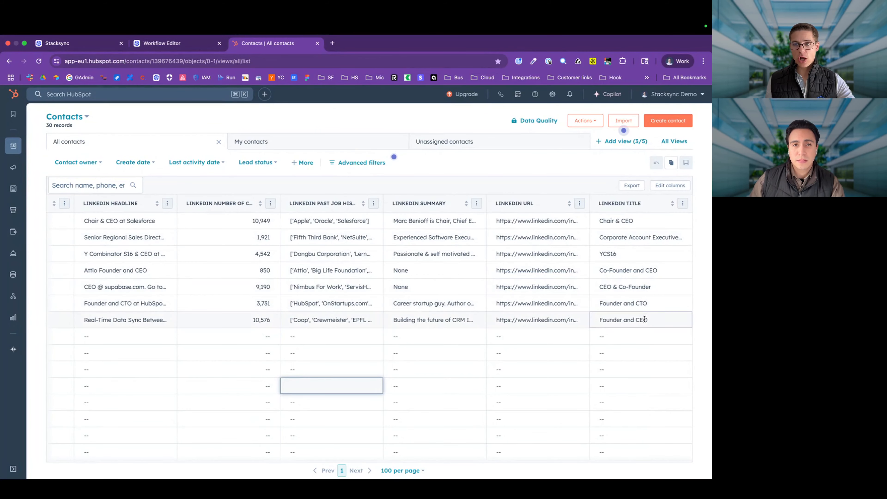
pyautogui.hscroll(-3, 640, 318)
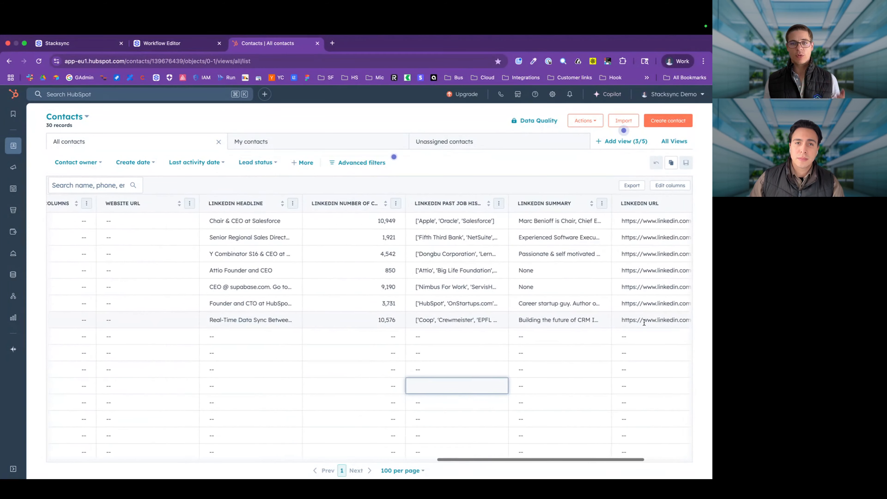
pyautogui.hscroll(3, 622, 316)
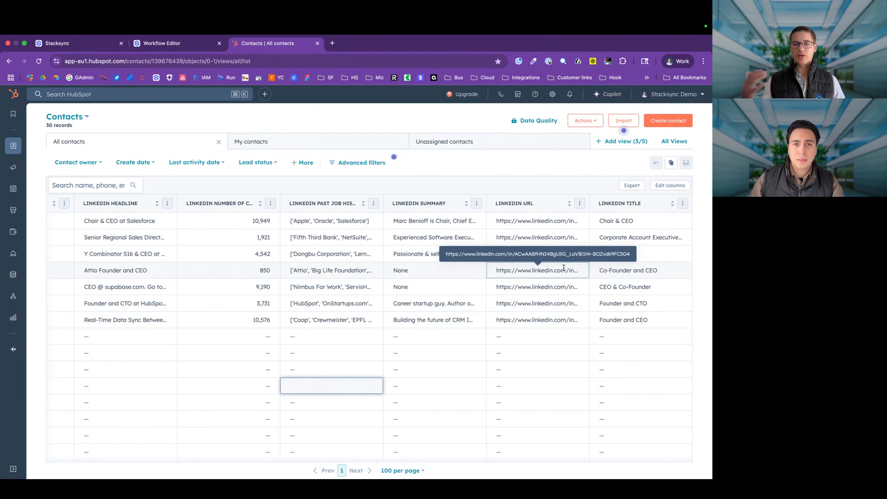
pyautogui.hscroll(-15, 564, 268)
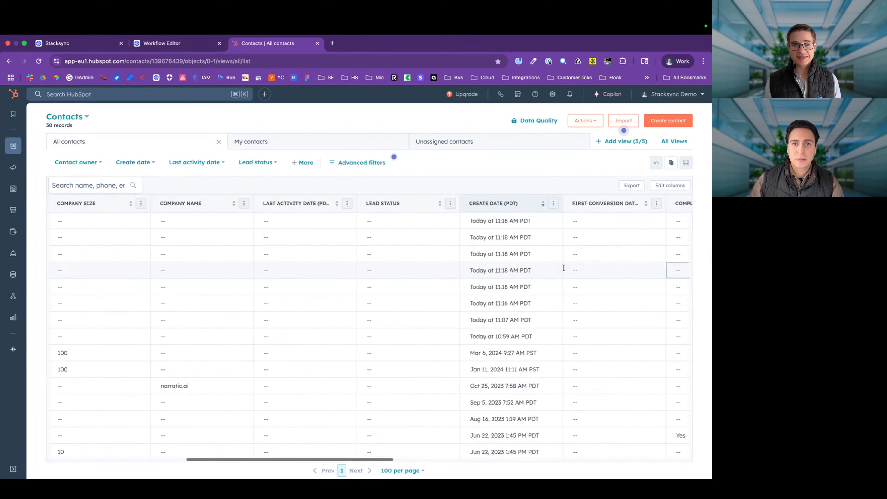
# Step: Bring up the enrichment workflow's 'update contacts in HubSpot DB' Postgres action
pyautogui.click(154, 46)
pyautogui.scroll(5, 243, 237)
pyautogui.scroll(-3, 243, 237)
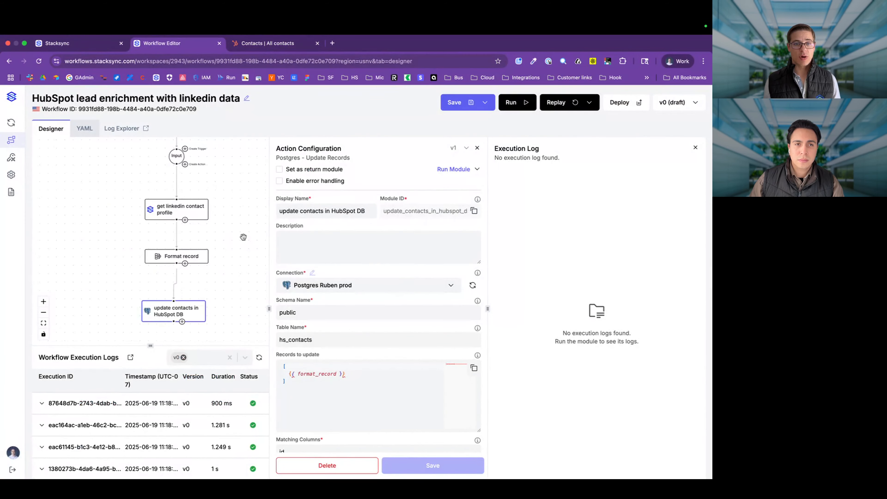
# Step: Show the sync trigger's 'Then...' Execute Curl webhook sending record and changes JSON to the workflow
pyautogui.scroll(3, 243, 237)
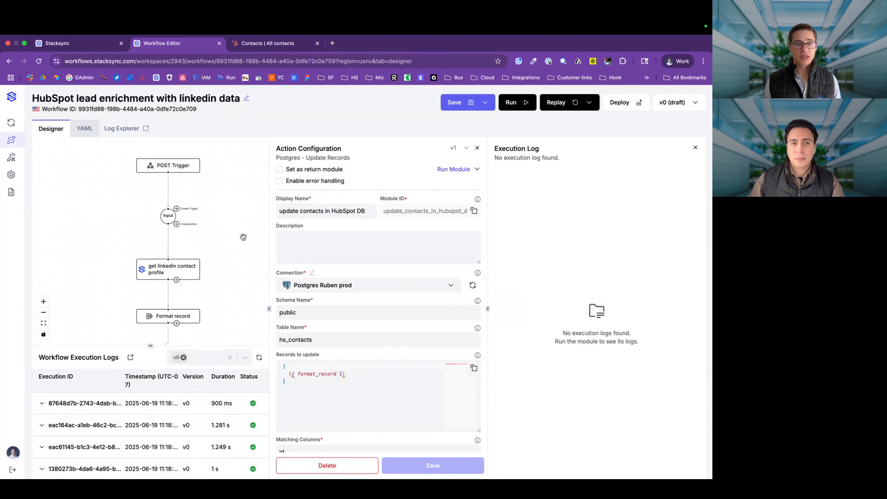
pyautogui.click(97, 45)
pyautogui.scroll(5, 296, 265)
pyautogui.scroll(1, 296, 266)
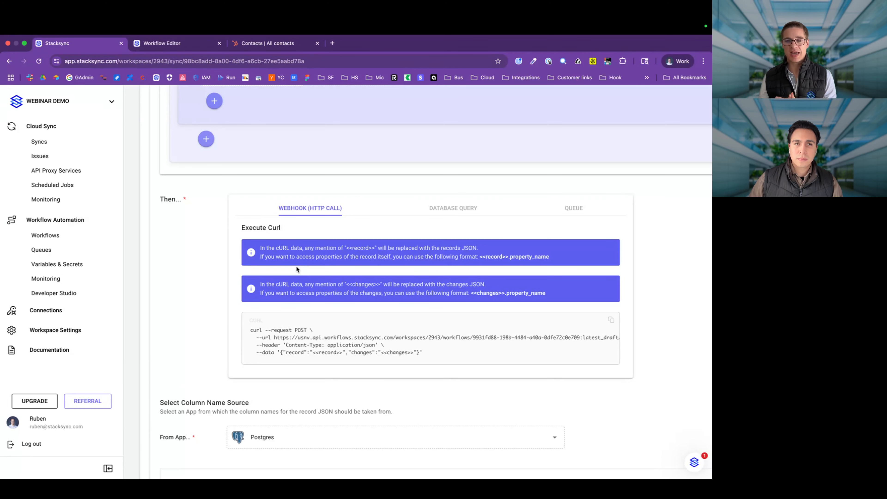
# Step: Scroll up past the trigger conditions to Tables in Sync, then return to HubSpot's 30 contacts
pyautogui.scroll(15, 296, 269)
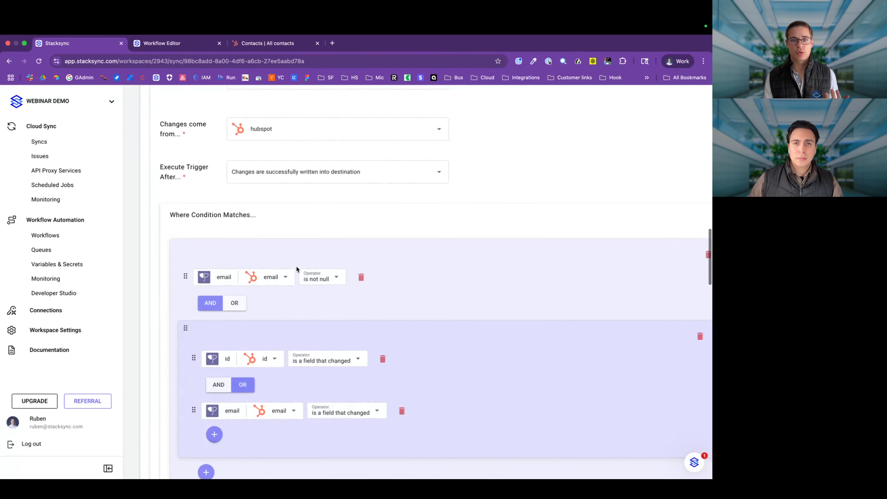
pyautogui.scroll(15, 297, 269)
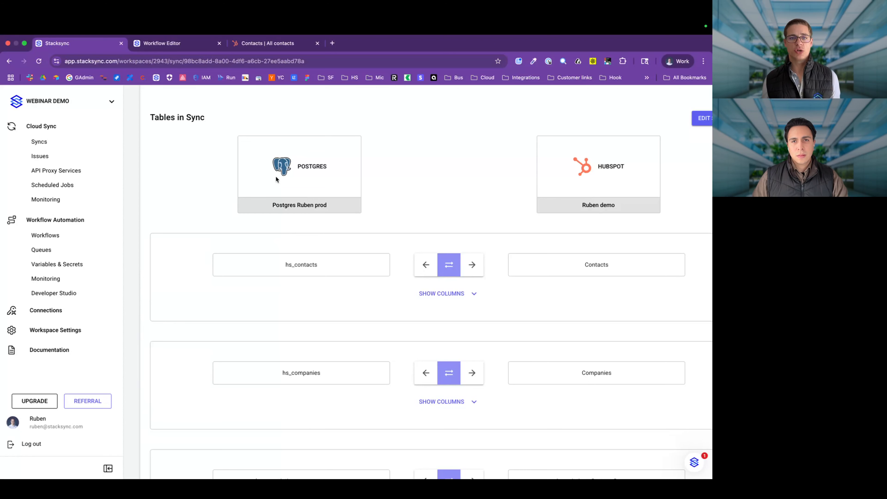
pyautogui.click(268, 44)
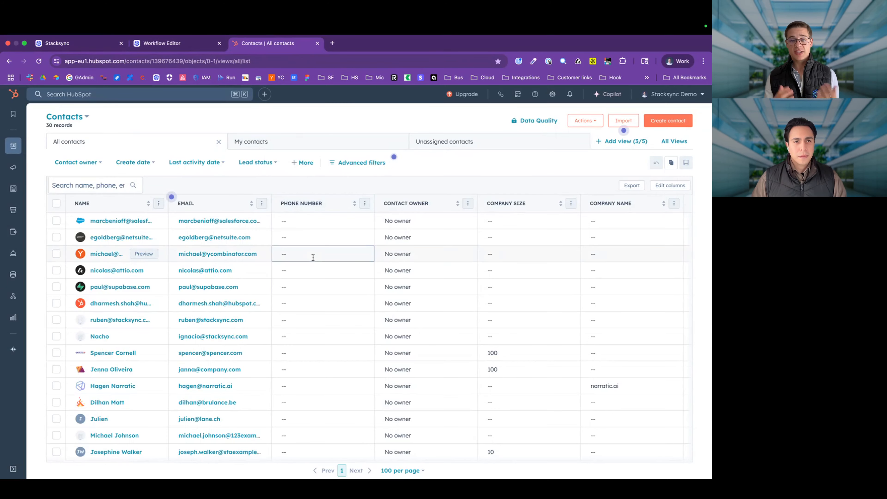